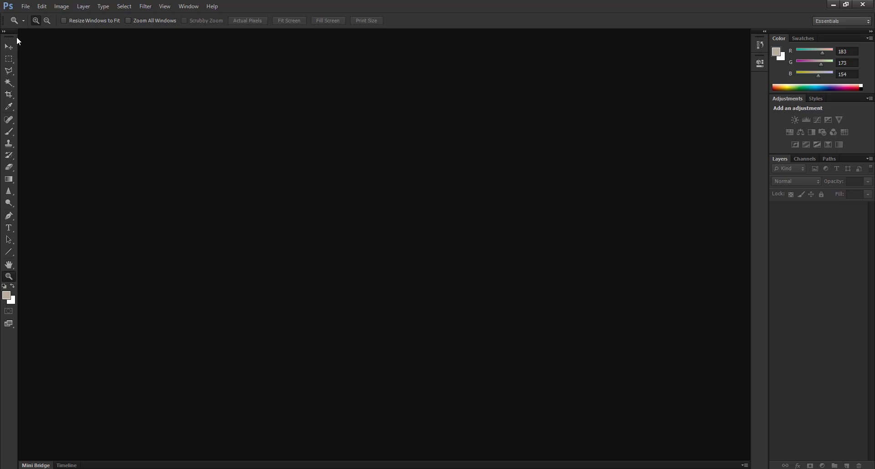
- Float the toolbox over the middle of the workspace and look at the variants of the marquee tool
left_click_drag(14, 33, 369, 70)
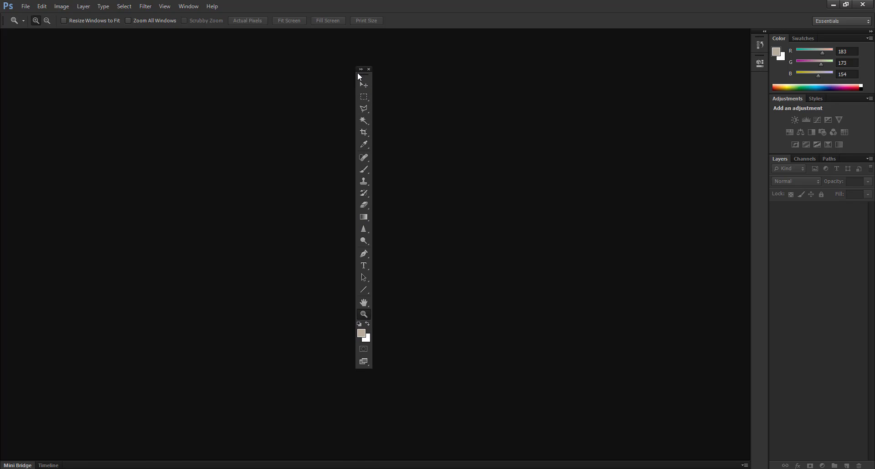
left_click_drag(366, 74, 392, 100)
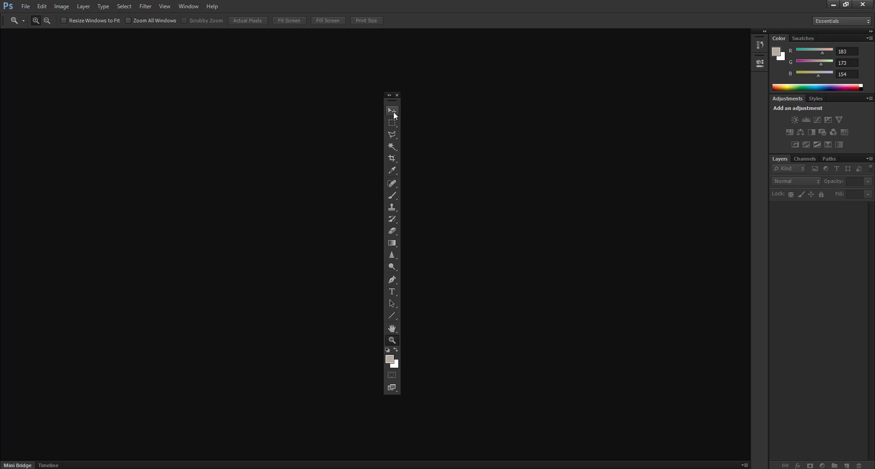
left_click(395, 123)
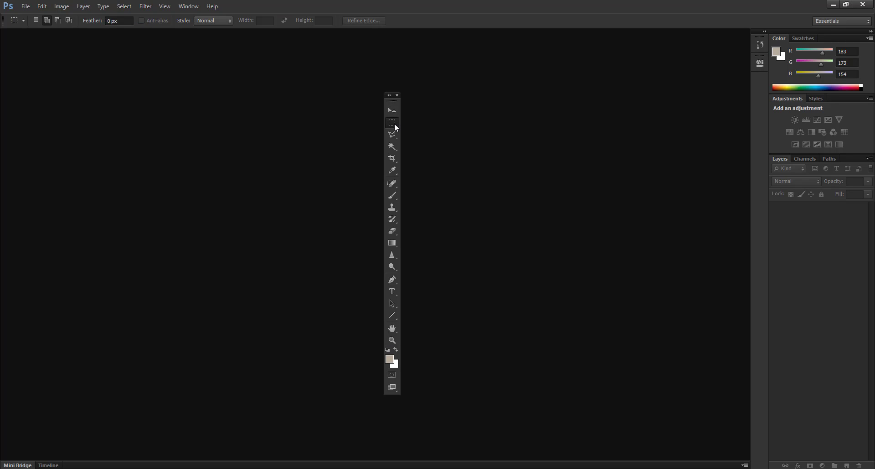
right_click(396, 123)
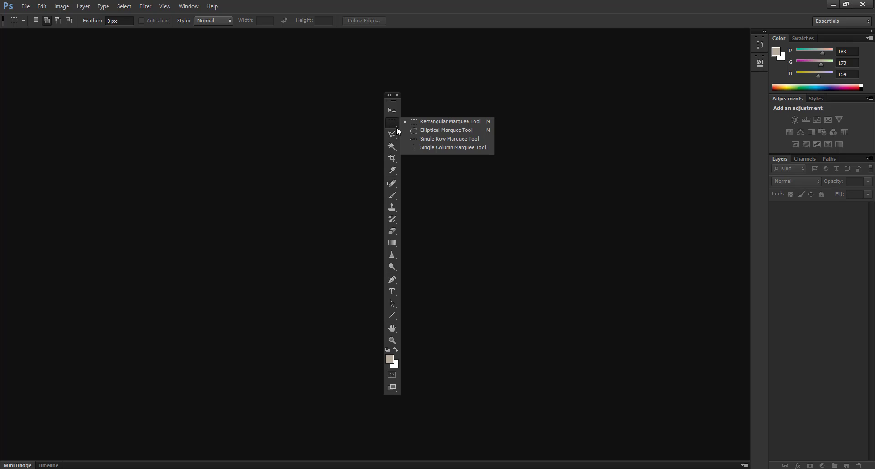
left_click(392, 124)
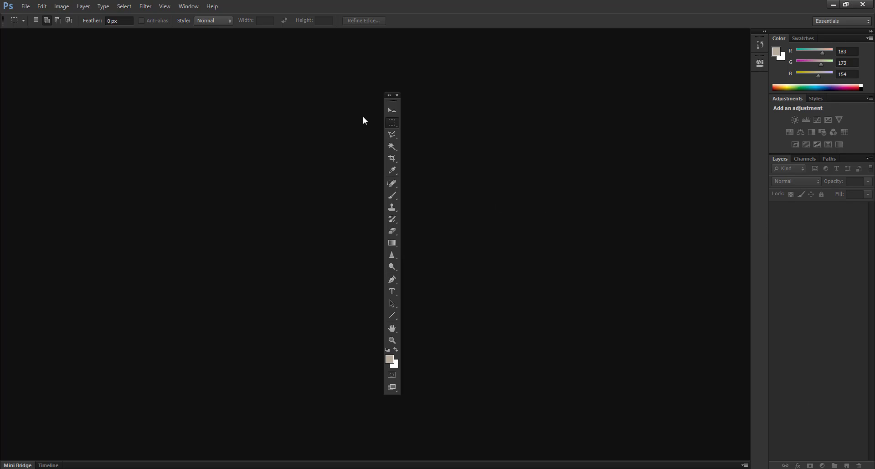
left_click(392, 123)
left_click(393, 111)
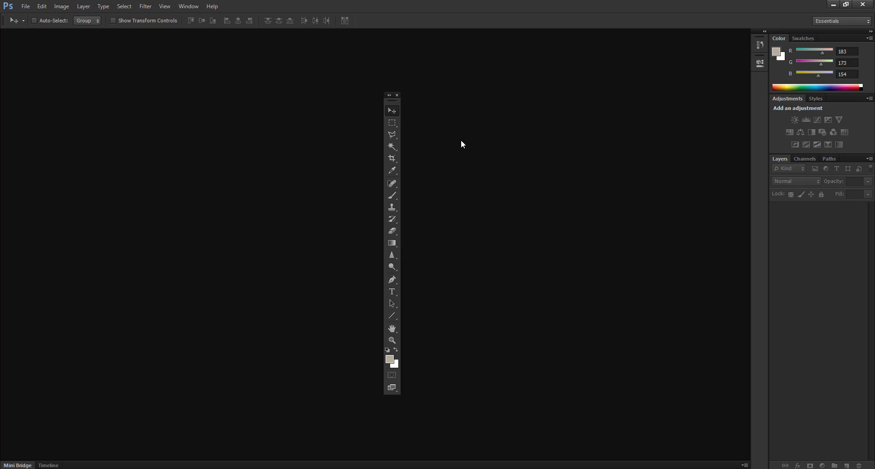
- Review the marquee tool variants again, make Elliptical Marquee the group's current tool and return to the Move tool
left_click(392, 123)
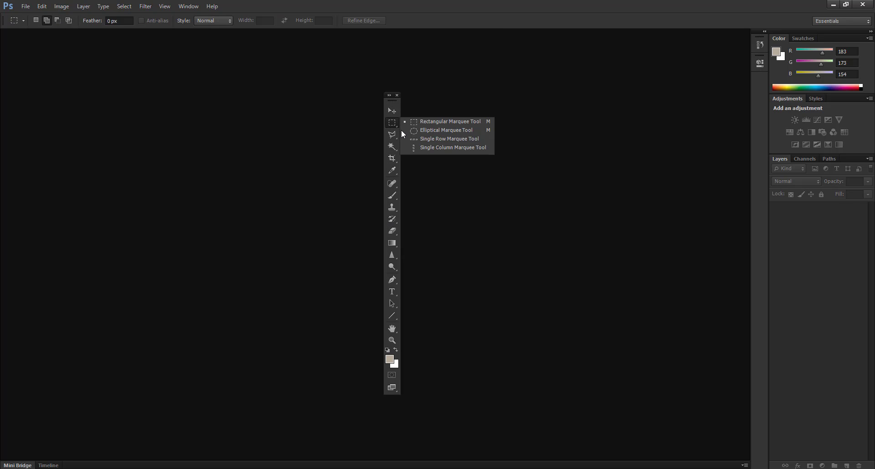
left_click(393, 125)
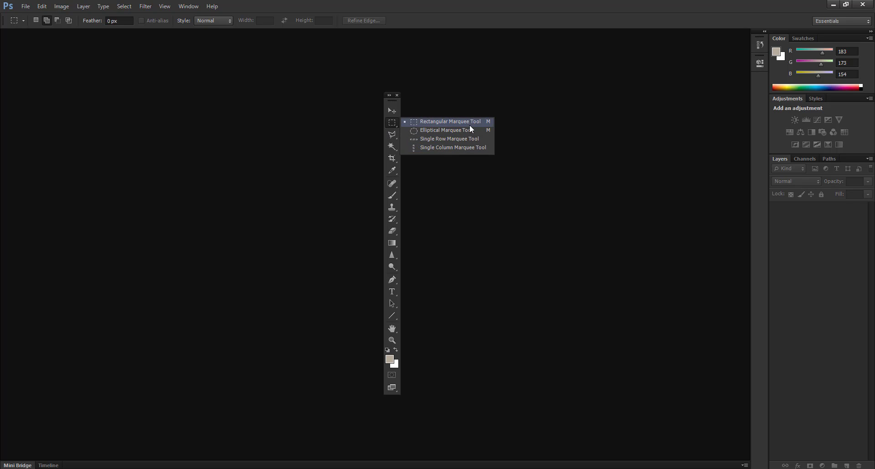
left_click(393, 122)
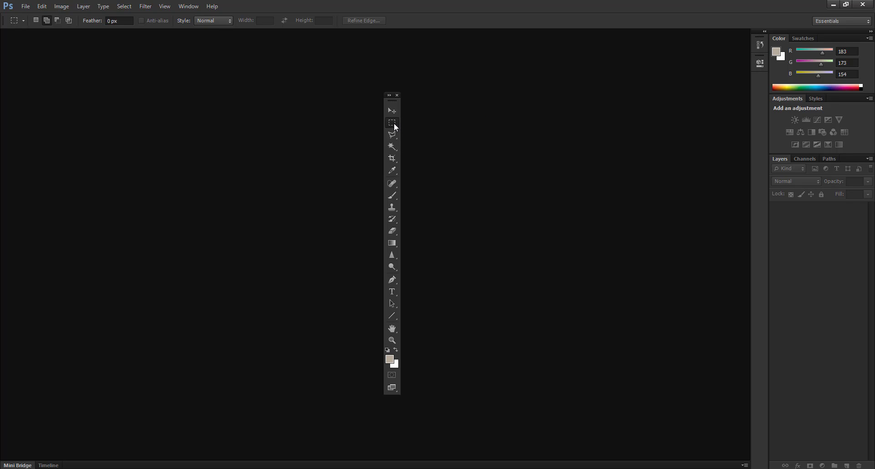
left_click(394, 123)
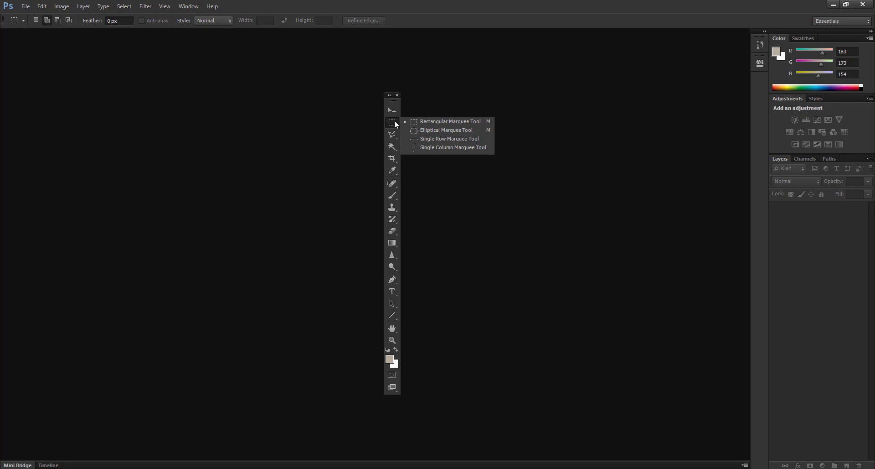
left_click(447, 122)
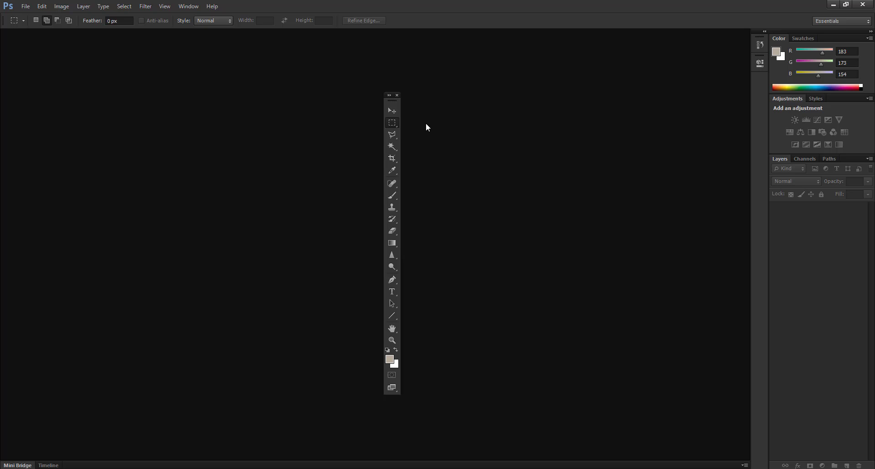
left_click(395, 121)
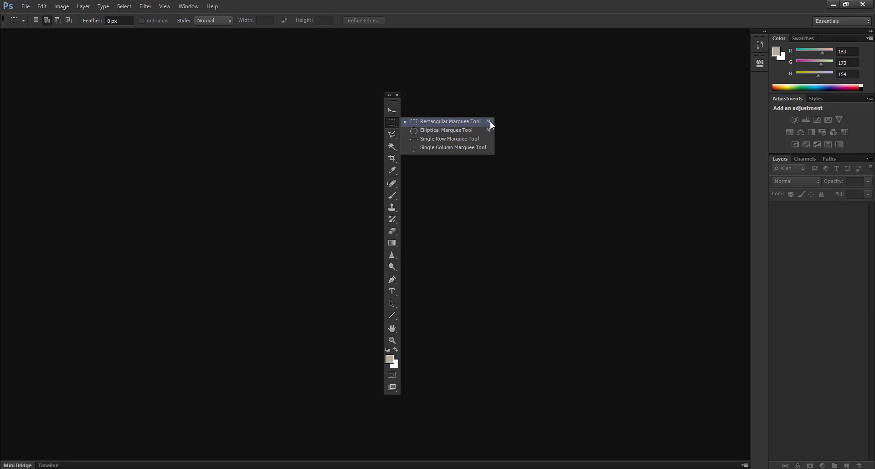
left_click(402, 127)
left_click(393, 111)
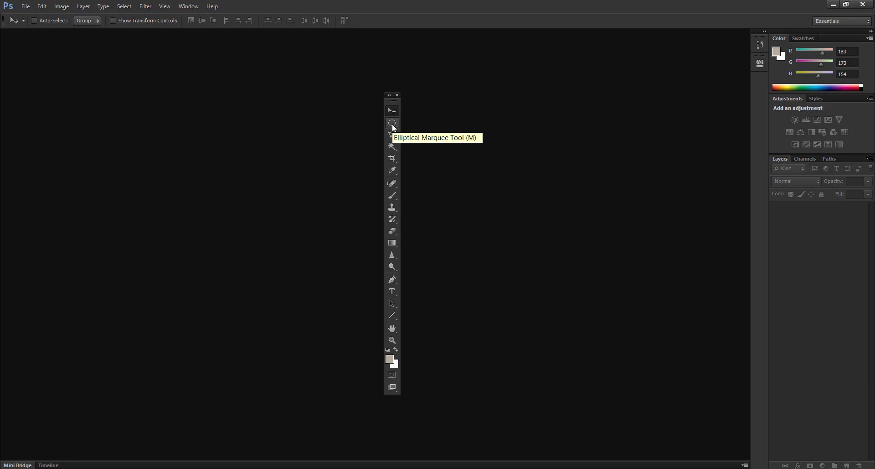
- Look through the lasso, Magic Wand, crop and Eyedropper tools in the floating toolbox
left_click(392, 139)
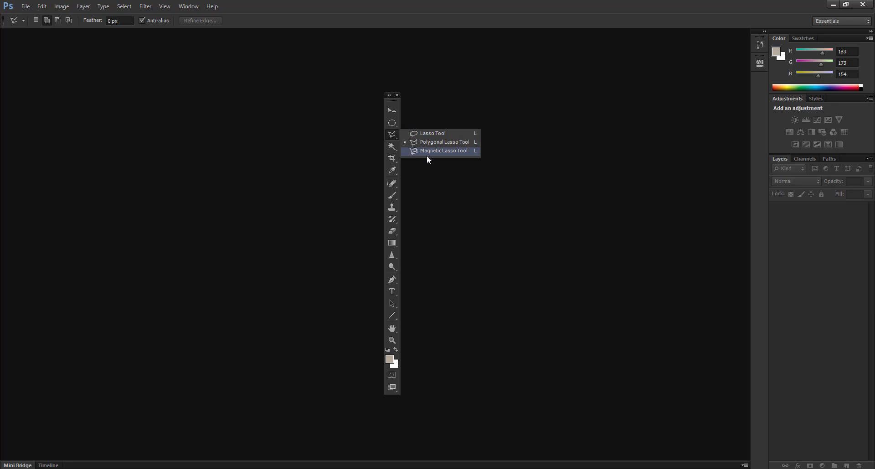
left_click(391, 146)
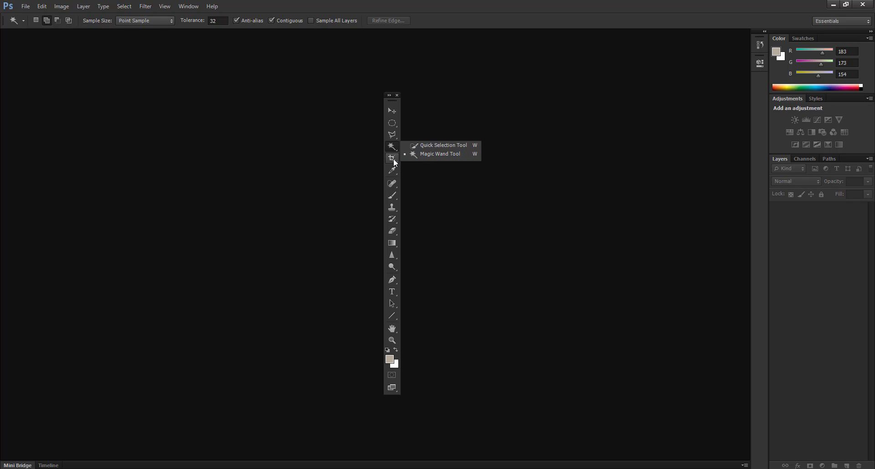
left_click(392, 158)
left_click(392, 170)
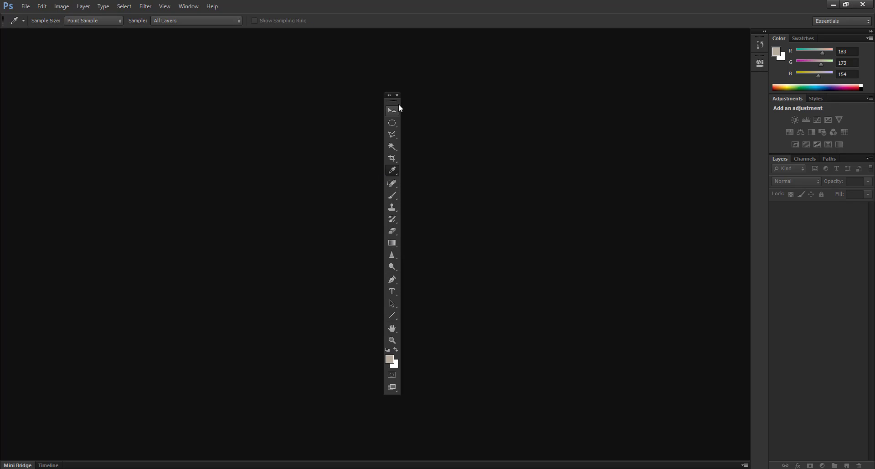
- Dock the toolbox back at the edge of the workspace and look at the color swatches, returning to the color sliders
left_click_drag(398, 104, 6, 35)
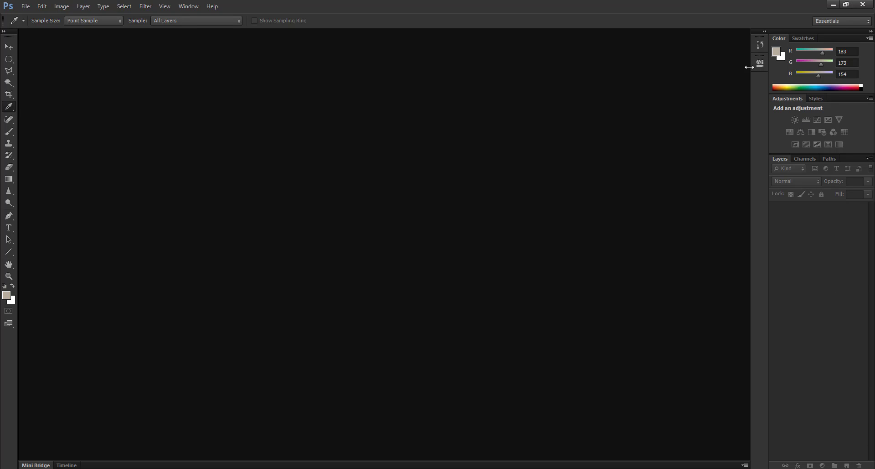
left_click(802, 39)
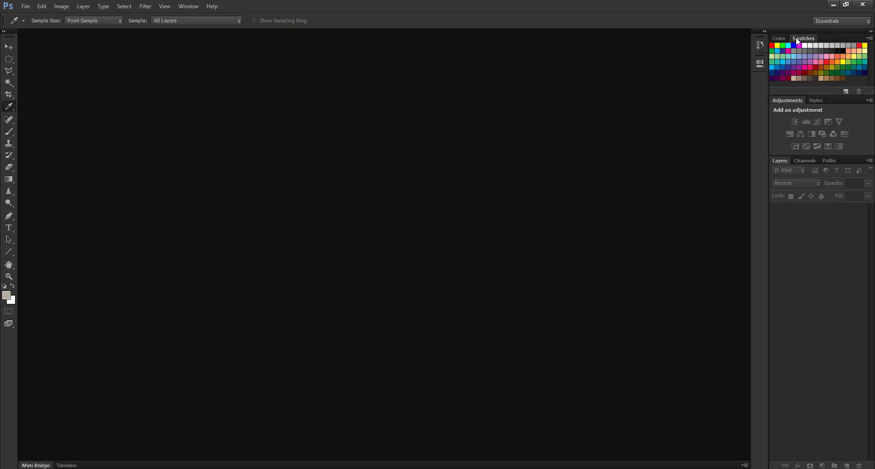
left_click(779, 38)
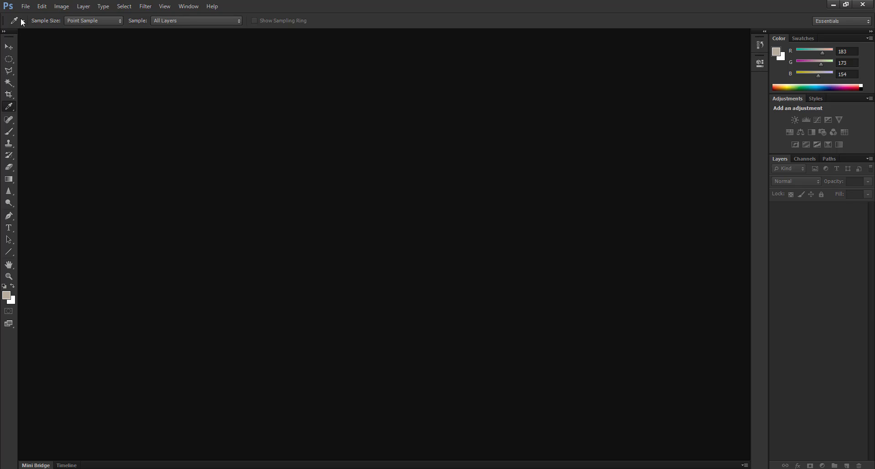
- Start a new document using the International Paper preset and keep its A4 size
left_click(25, 7)
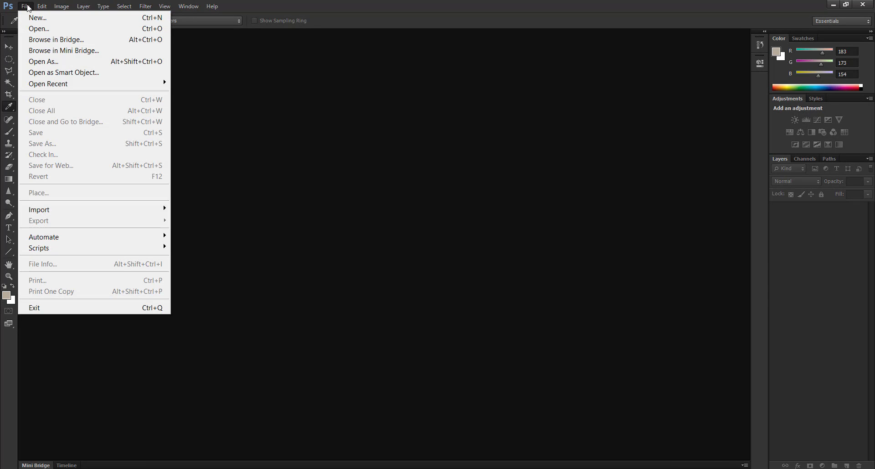
left_click(35, 18)
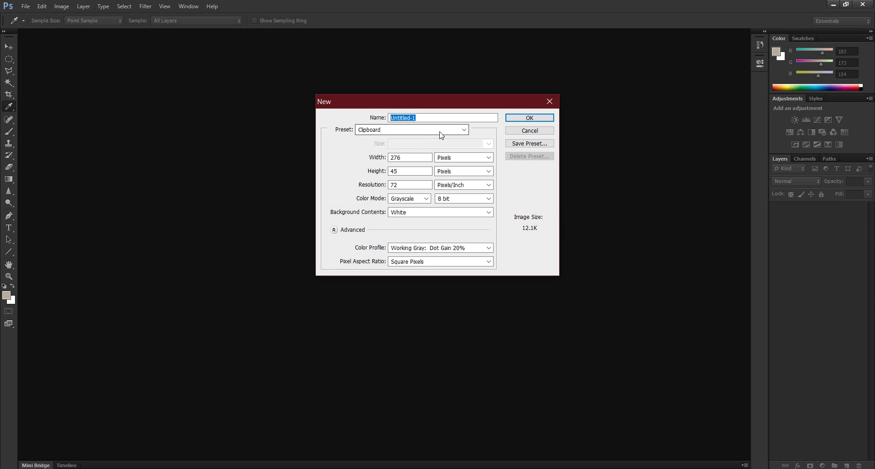
left_click(464, 129)
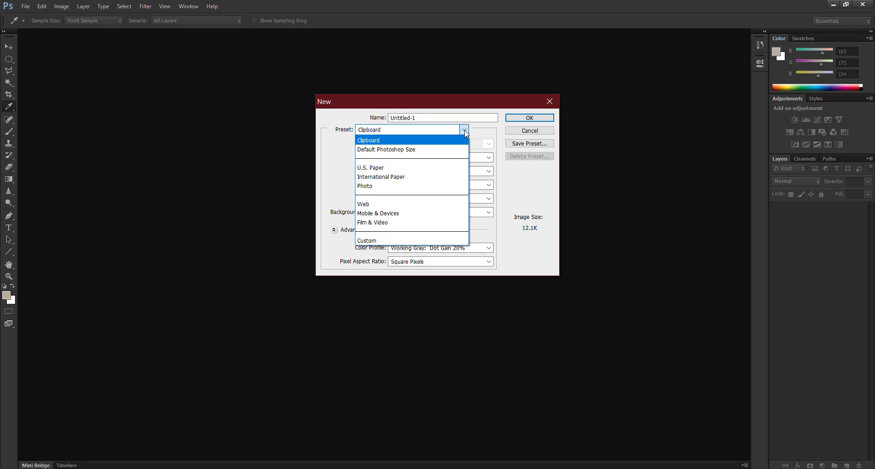
left_click(464, 130)
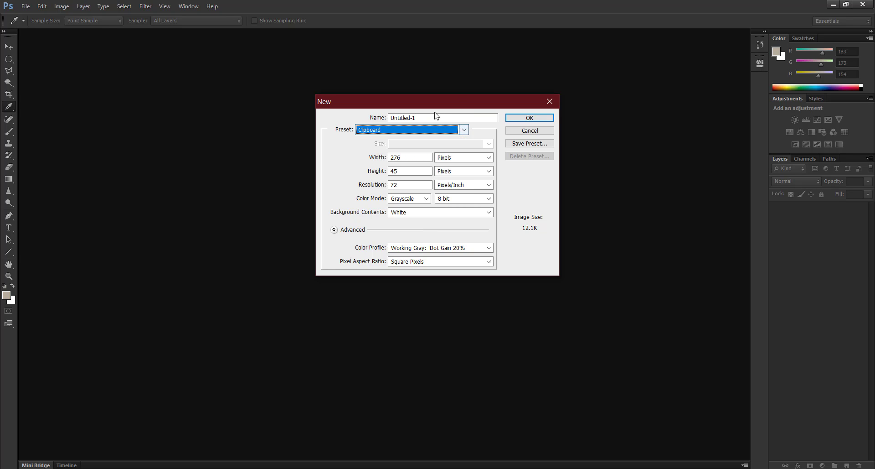
left_click(464, 130)
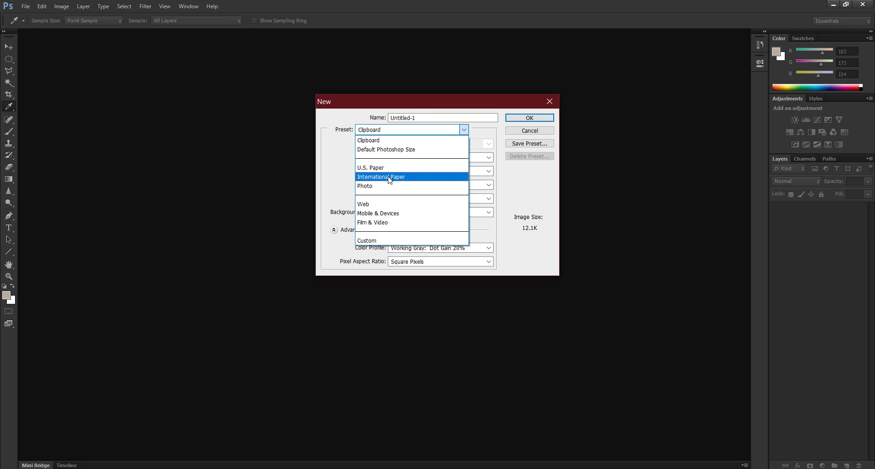
left_click(421, 177)
left_click(444, 144)
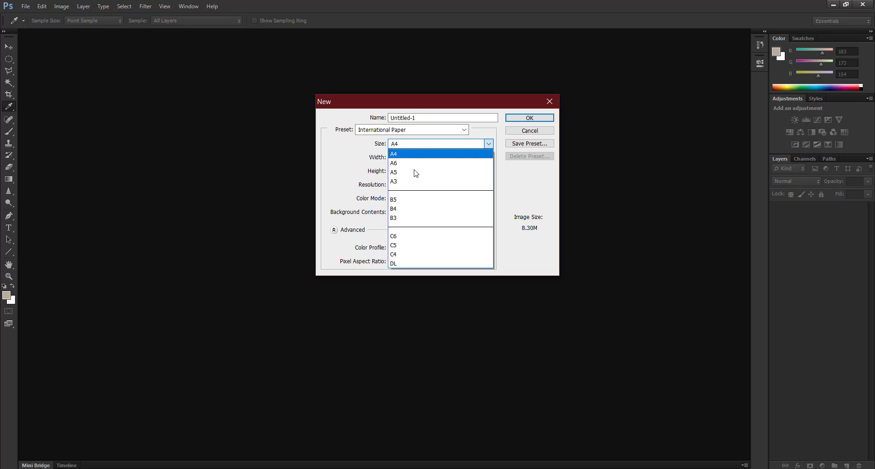
left_click(450, 144)
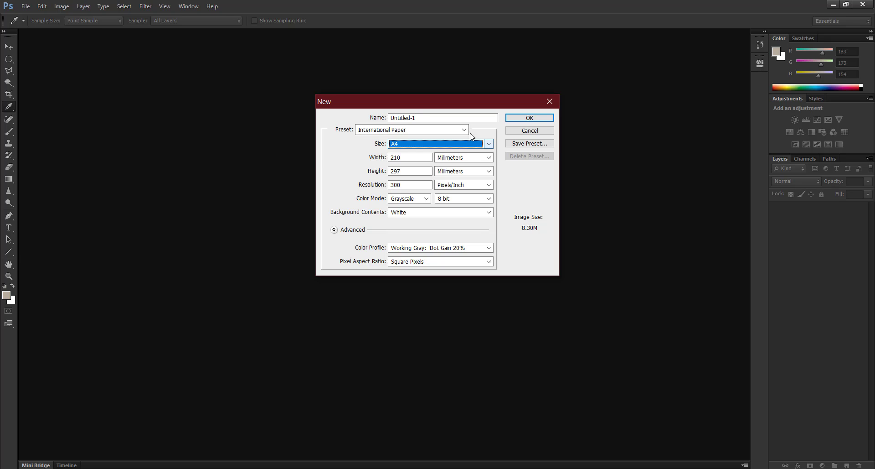
- Check the available width units, keep Millimeters, and change the resolution unit to Pixels/Centimeter
left_click(468, 160)
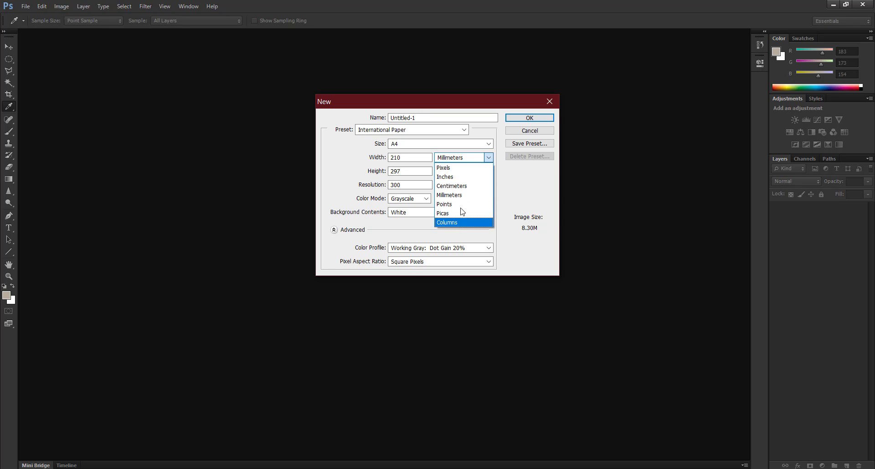
left_click(487, 156)
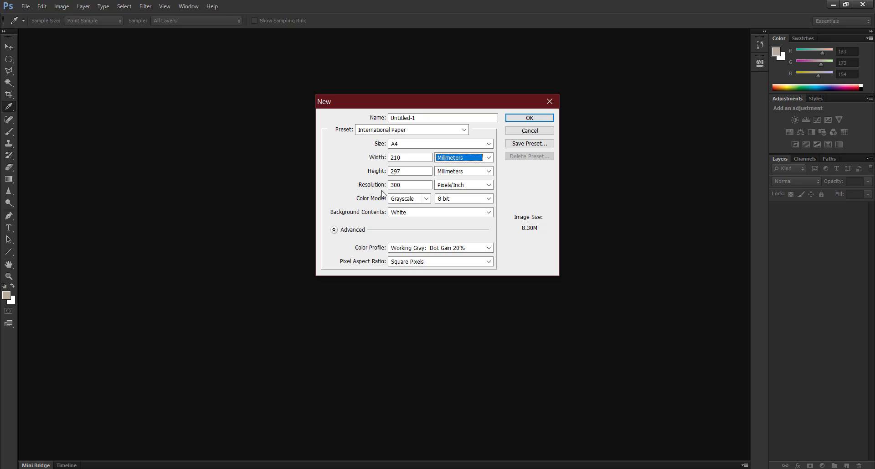
left_click(457, 185)
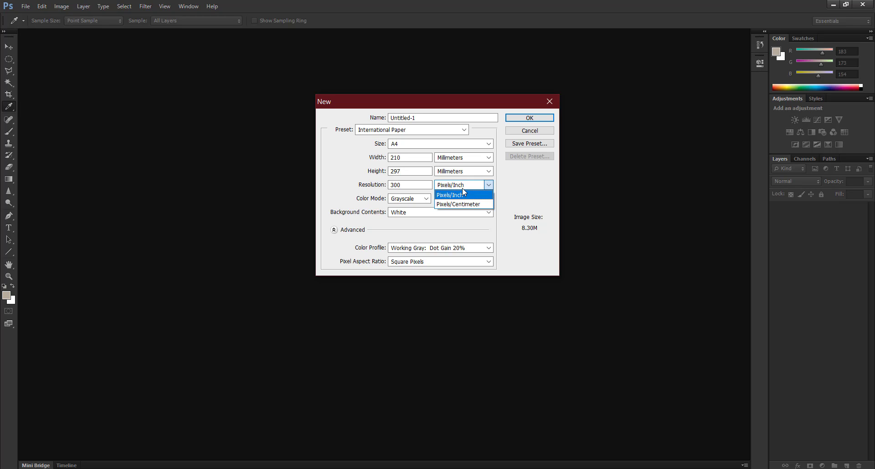
left_click(464, 207)
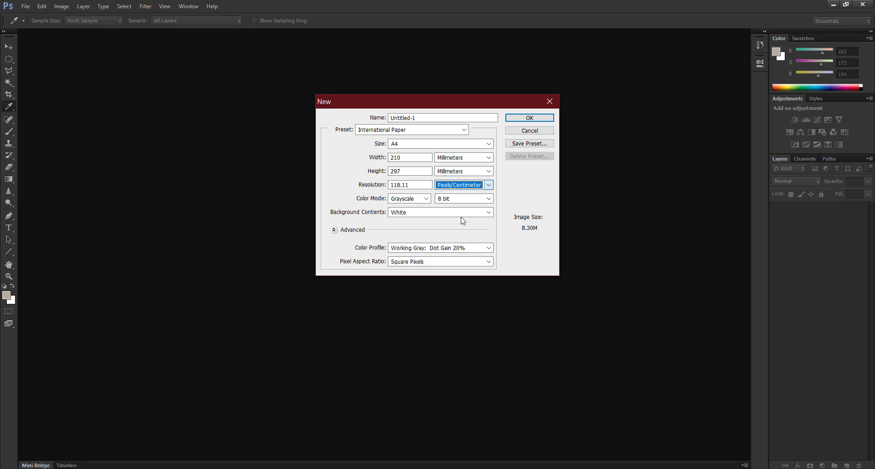
- Set the new document's resolution to 100 pixels/centimeter and shift the dialog slightly
left_click(413, 185)
left_click_drag(413, 185, 327, 184)
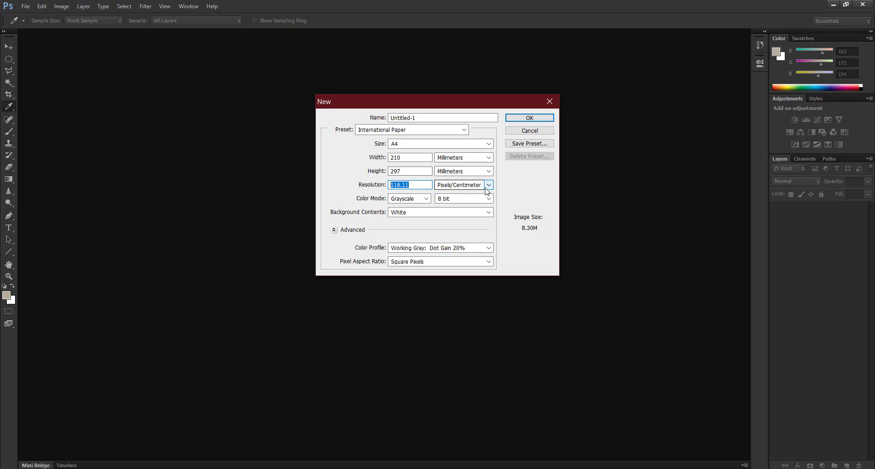
type("10")
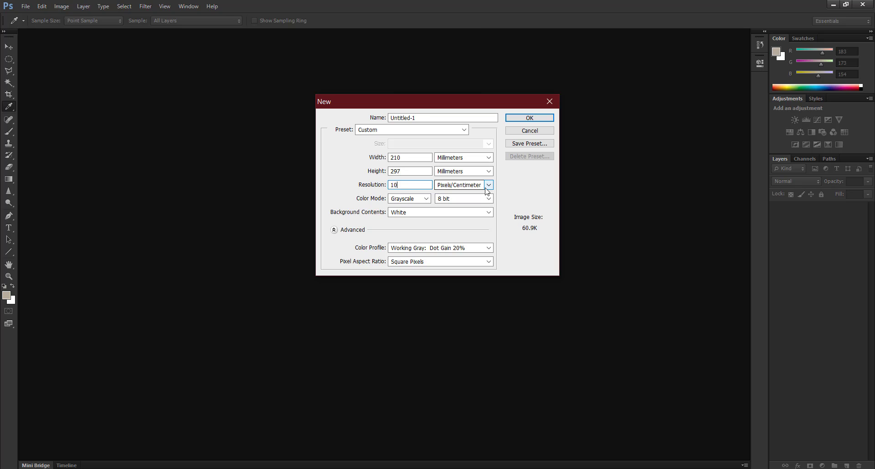
type("0")
left_click_drag(408, 107, 396, 111)
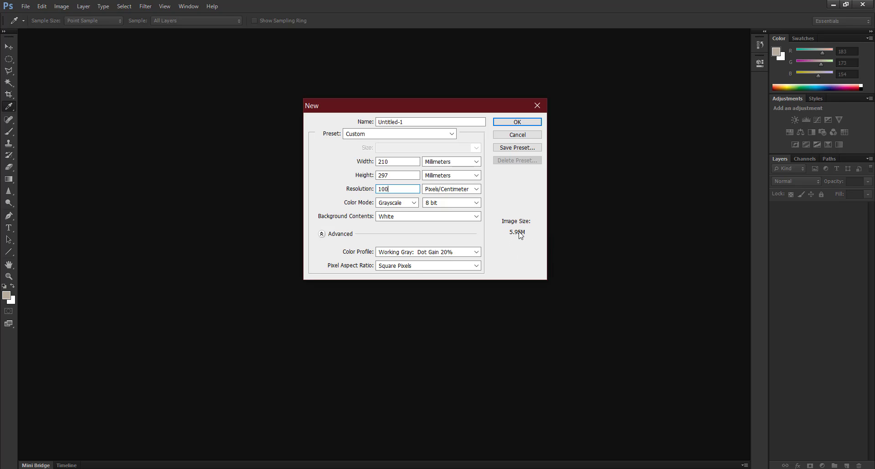
- Try a resolution of 200 pixels/centimeter and reduce it to 20
left_click_drag(400, 189, 340, 194)
type("200")
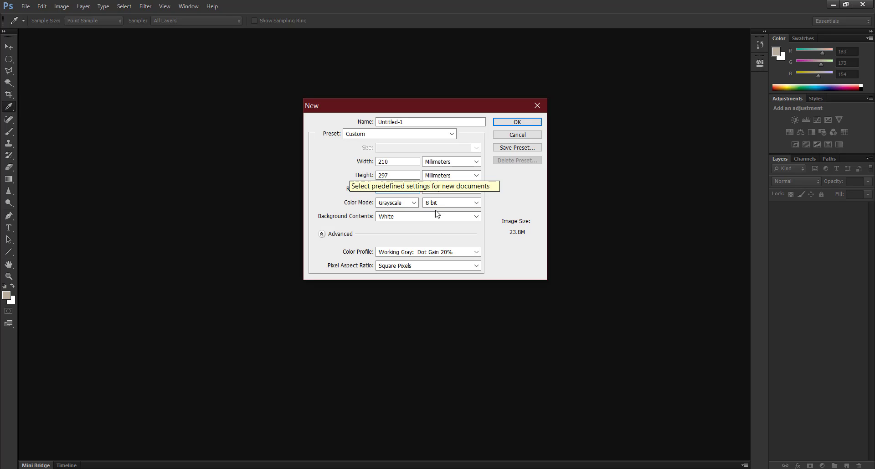
key("BackSpace")
key("BackSpace")
key("BackSpace")
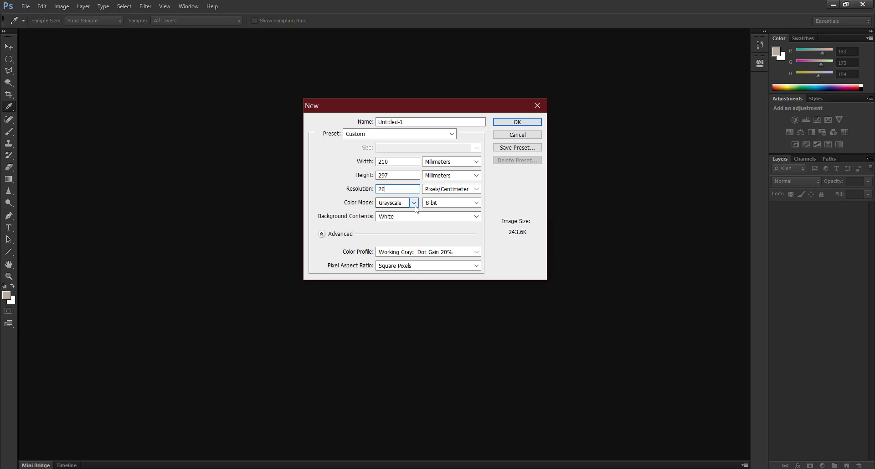
- Set the new document's resolution to 100 pixels/centimeter and its color mode to RGB Color
type("100")
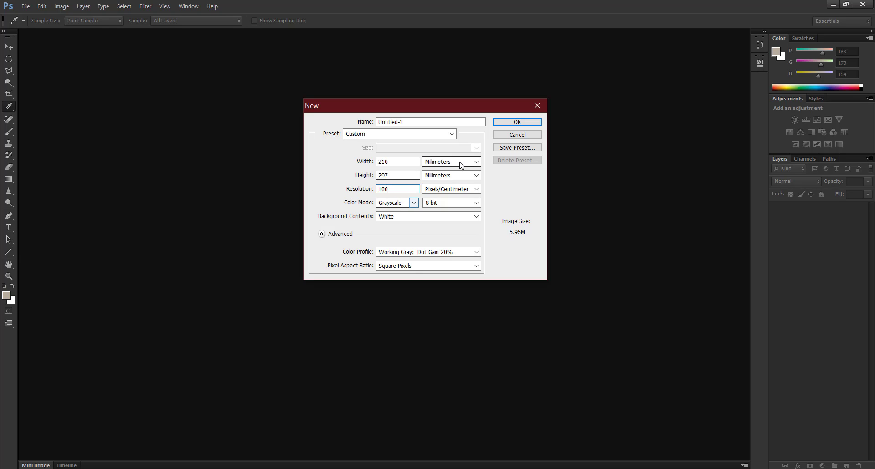
left_click(414, 202)
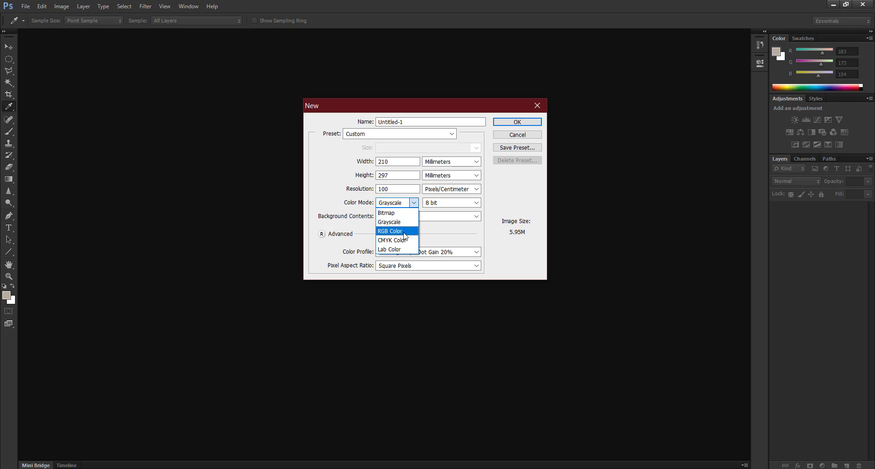
left_click(404, 233)
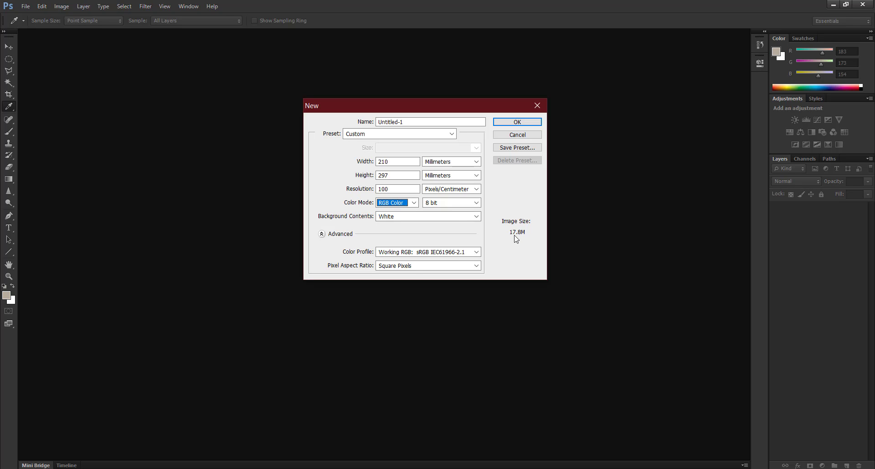
- Keep White as the background contents and create the new document
left_click(394, 217)
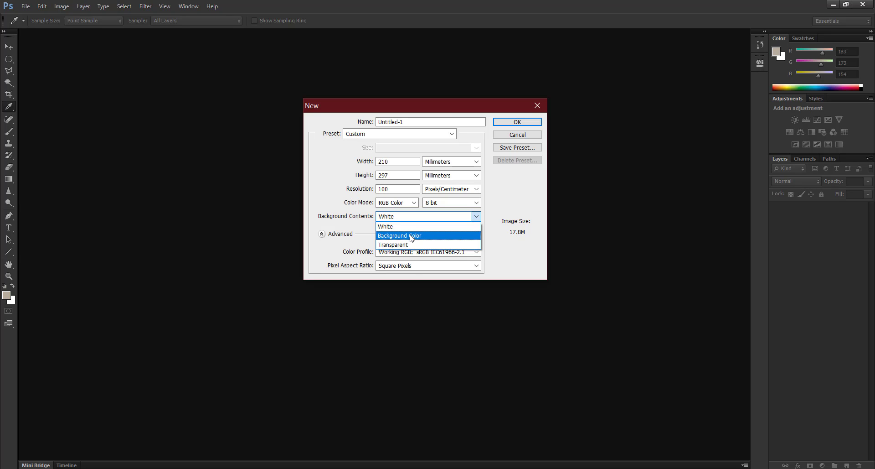
left_click(405, 227)
left_click(518, 122)
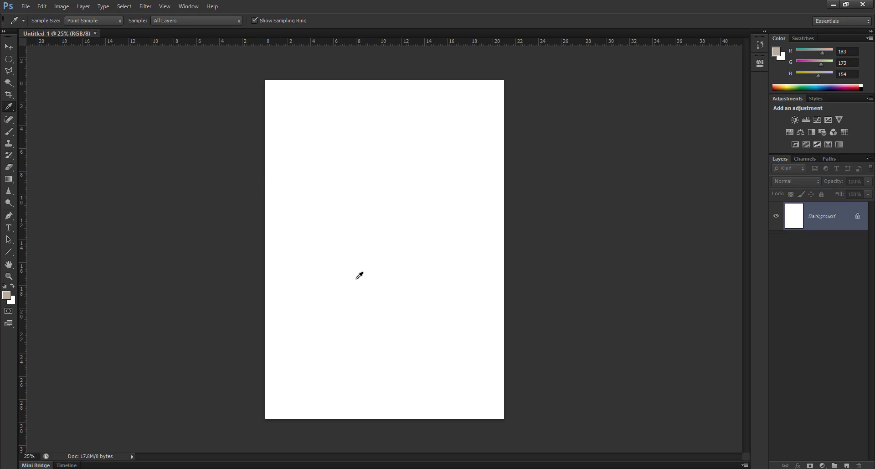
- Switch to the Move tool and hide the rulers around the canvas
left_click(8, 47)
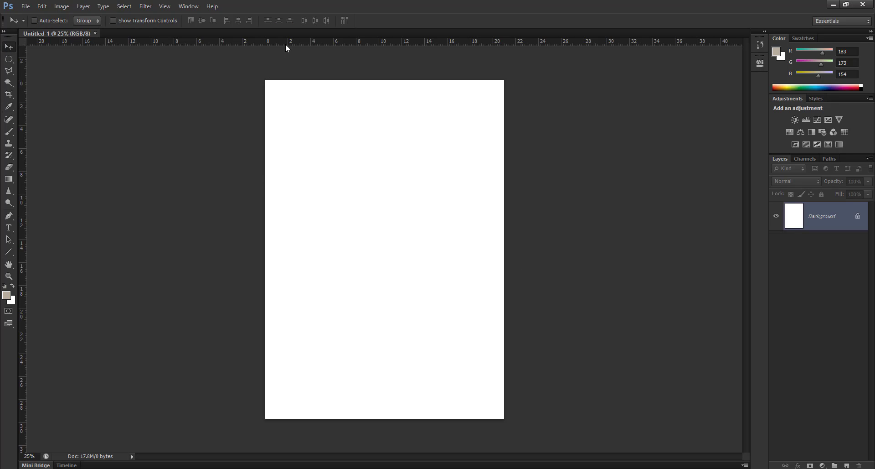
right_click(292, 43)
left_click(407, 24)
left_click(164, 6)
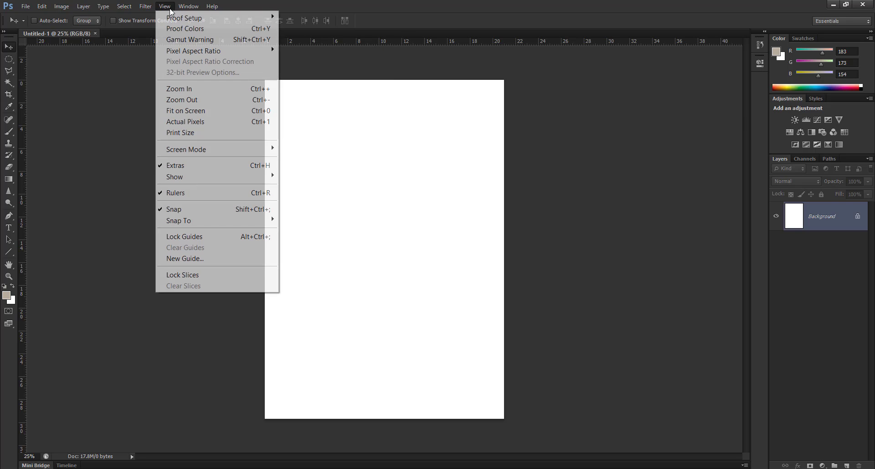
left_click(194, 193)
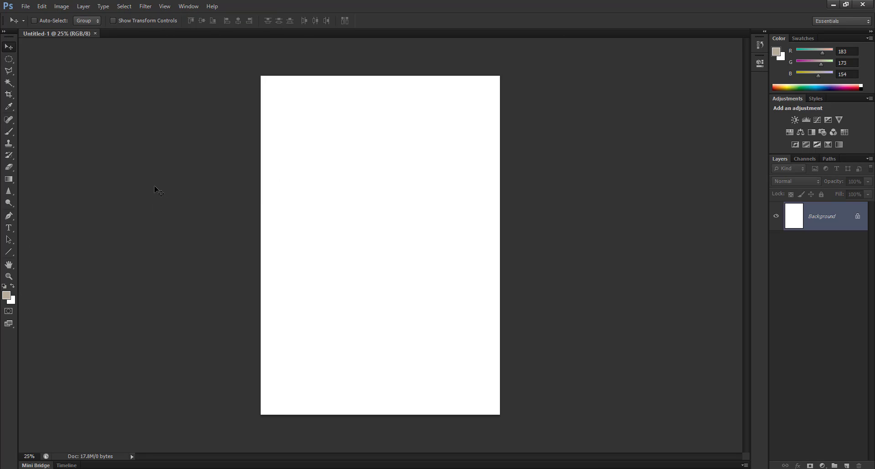
- Show the rulers around the canvas again
left_click(146, 6)
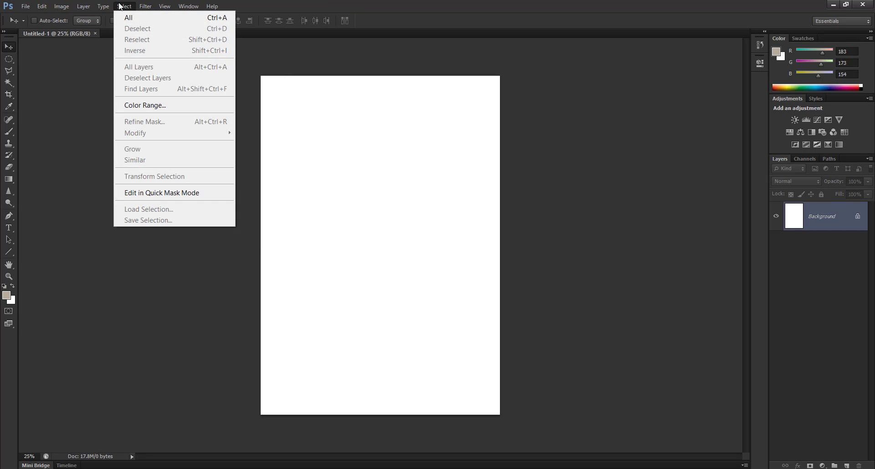
mouse_move(162, 6)
left_click(182, 194)
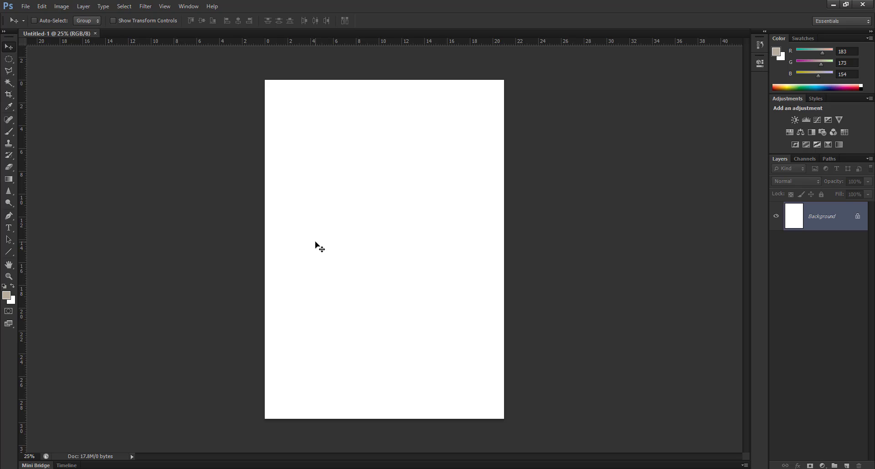
- With the Rectangular Marquee tool, draw a wide selection about 16.5 by 7.7 cm across the upper part of the page
left_click(7, 62)
right_click(10, 62)
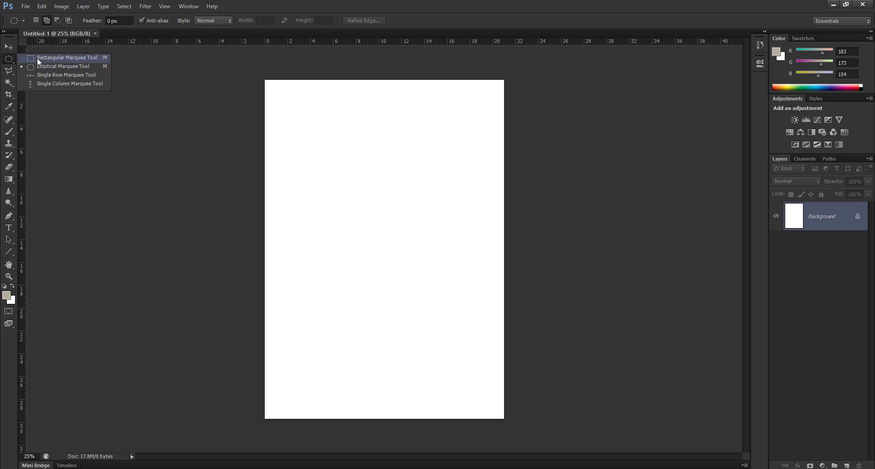
left_click(37, 57)
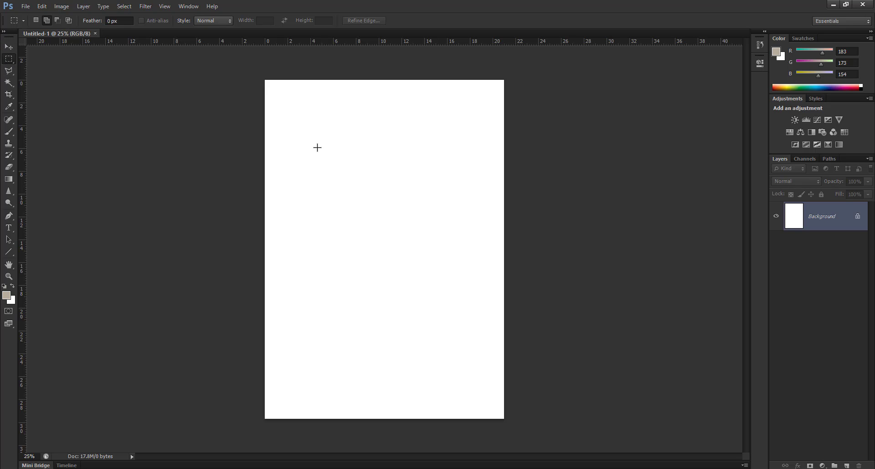
right_click(8, 60)
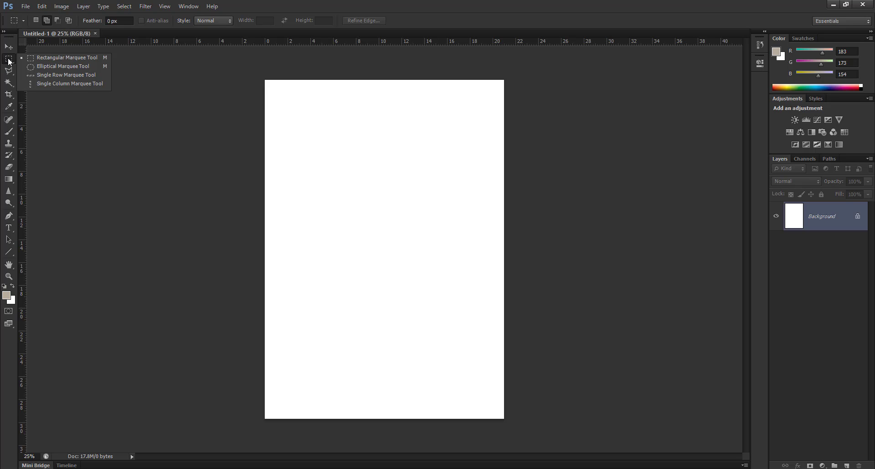
left_click(8, 59)
right_click(9, 60)
left_click_drag(292, 108, 480, 195)
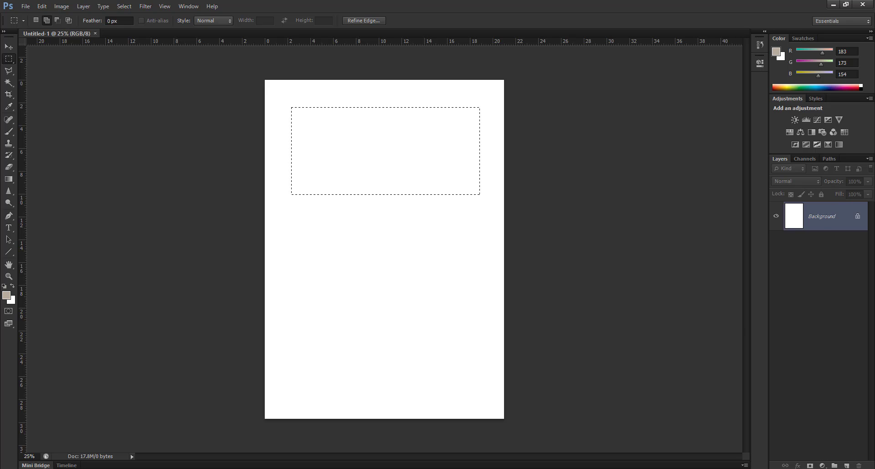
- Look over the commands available for the rectangular selection without applying any
right_click(354, 127)
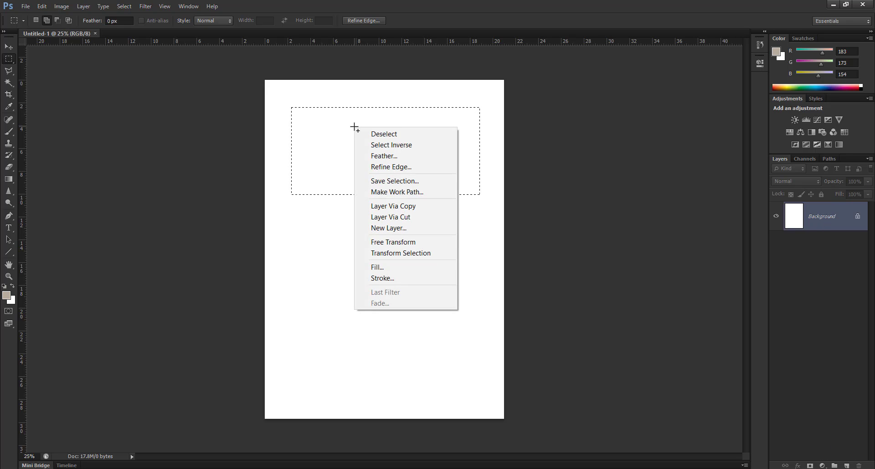
left_click(327, 129)
right_click(350, 131)
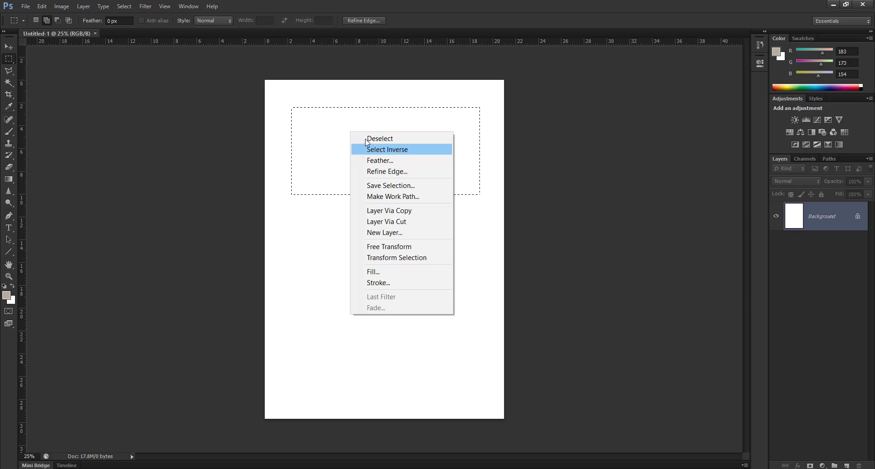
left_click(337, 130)
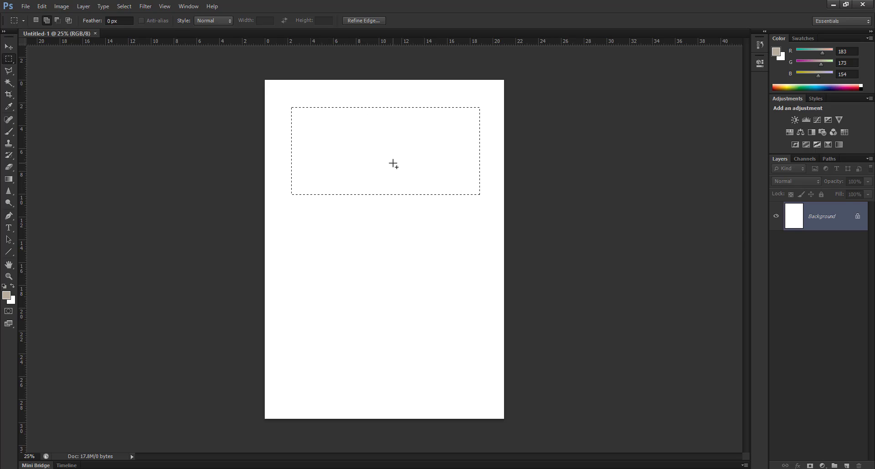
- Use Transform Selection to shorten the selection from its lower edge to about 96% height and apply it
right_click(370, 155)
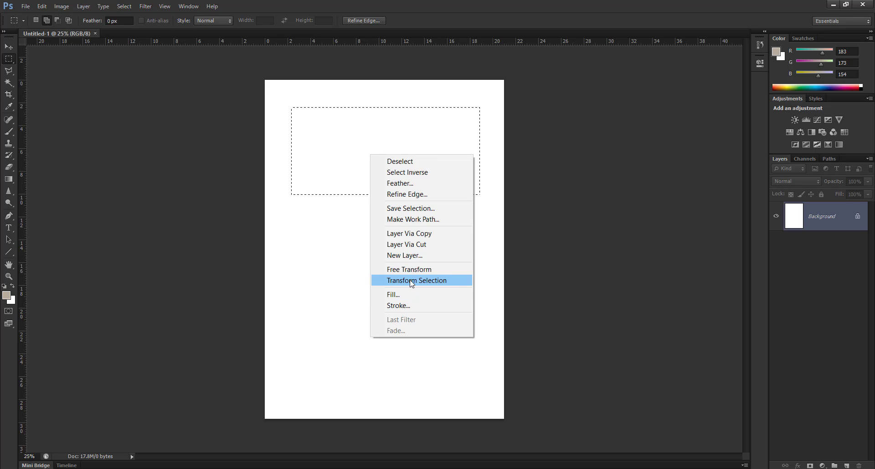
left_click(424, 278)
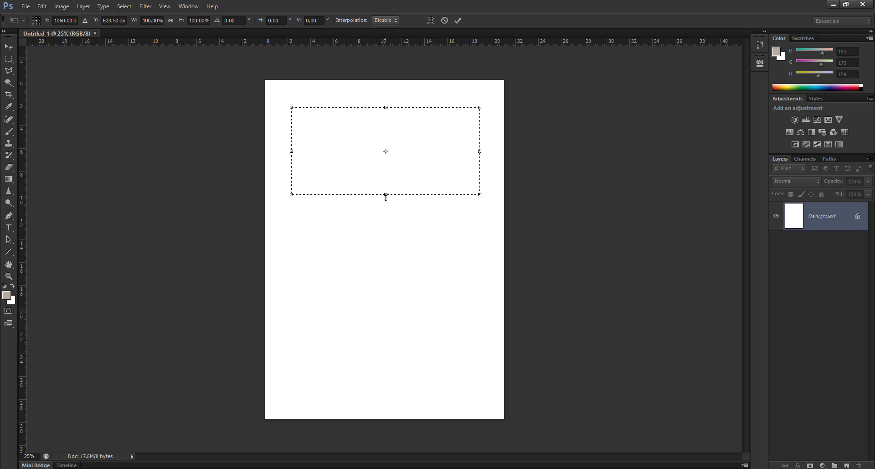
mouse_move(386, 197)
left_mouse_down()
mouse_move(383, 357)
mouse_move(387, 179)
mouse_move(390, 191)
left_mouse_up()
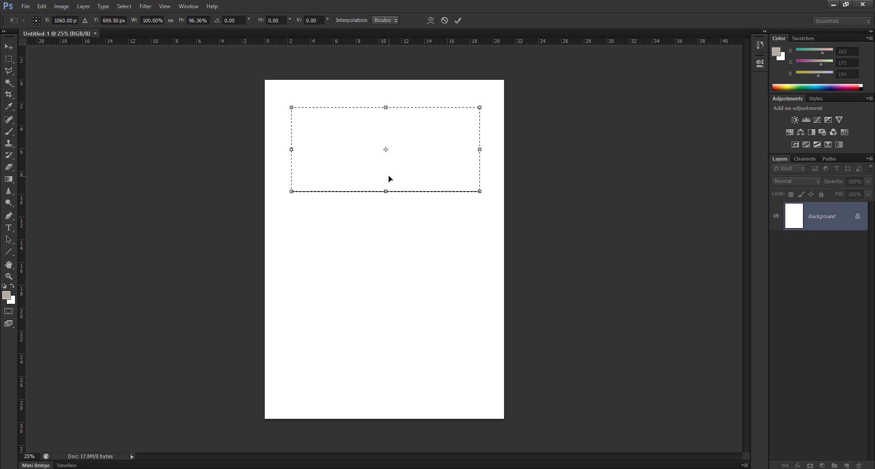
key("Return")
right_click(362, 133)
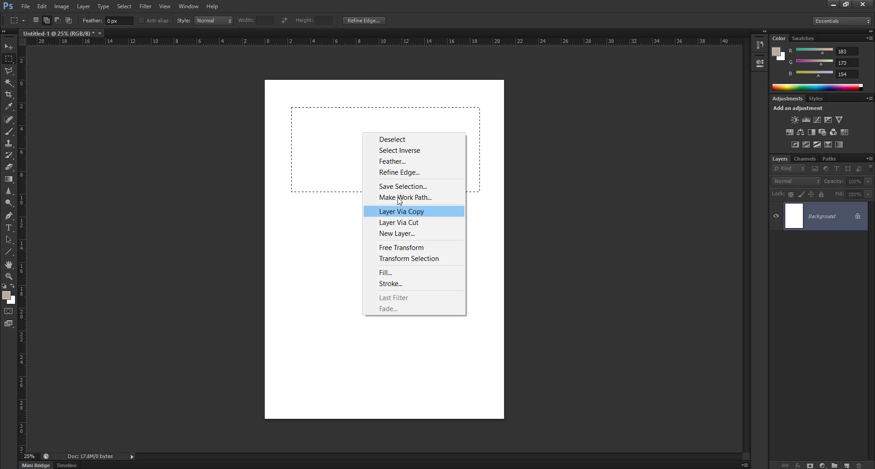
left_click(352, 167)
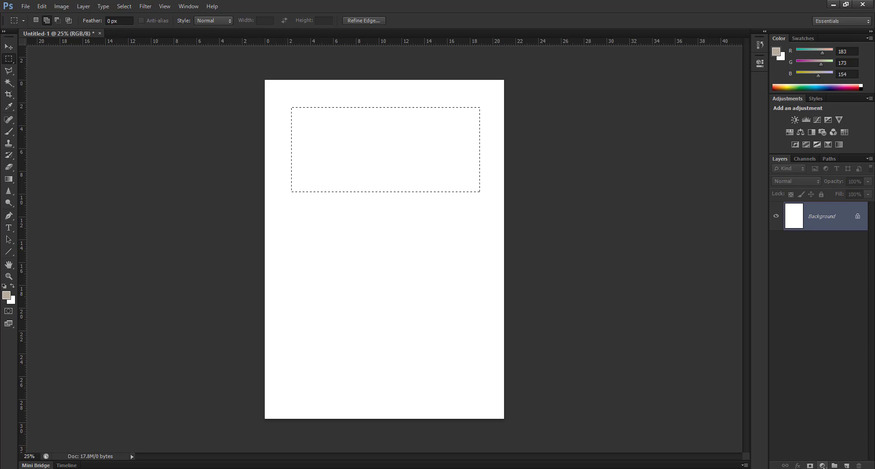
- Add a Solid Color fill layer from the selection and move the color picker clear of the layers
left_click(823, 465)
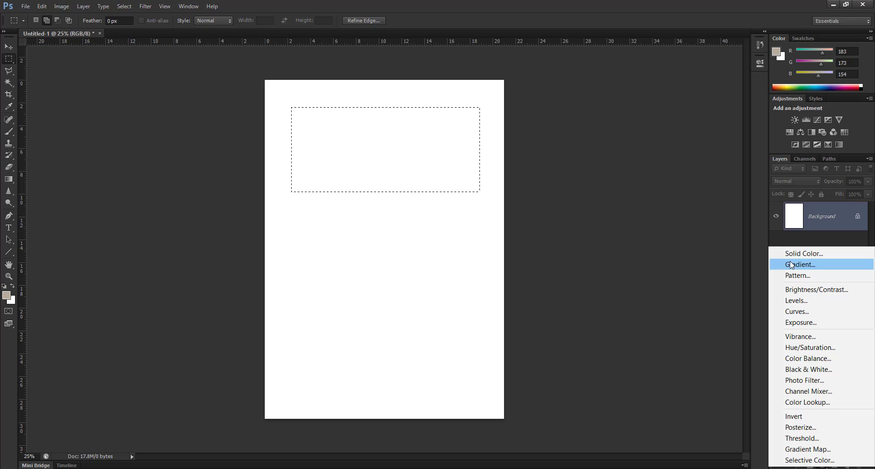
left_click(821, 256)
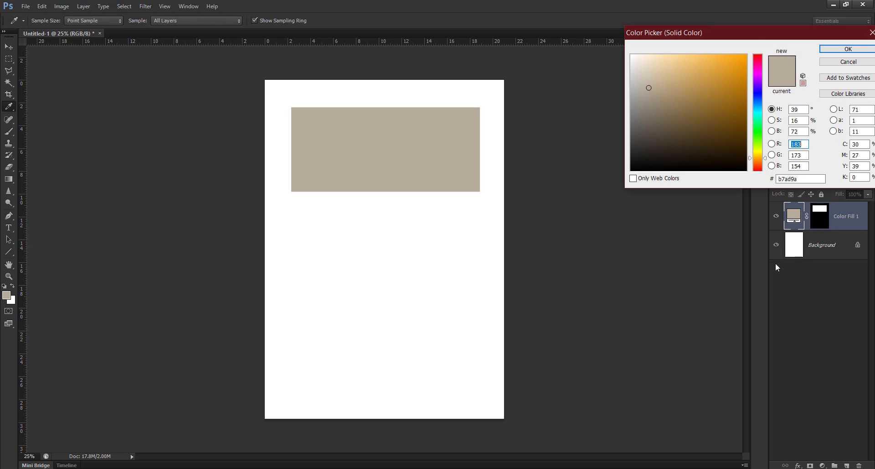
left_click_drag(787, 36, 673, 33)
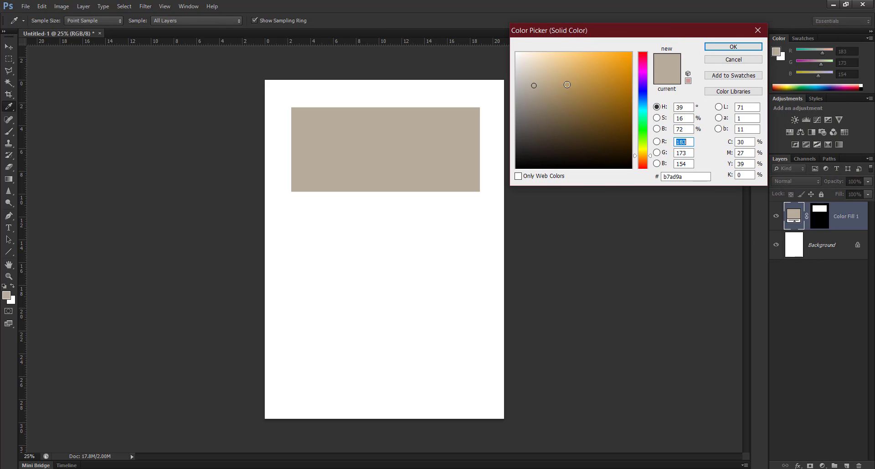
- Try several fill colors for the rectangle, including beige e1d4bb, dark brown 422f0a, a47e35 and orange c78810
left_click(525, 110)
left_click(535, 65)
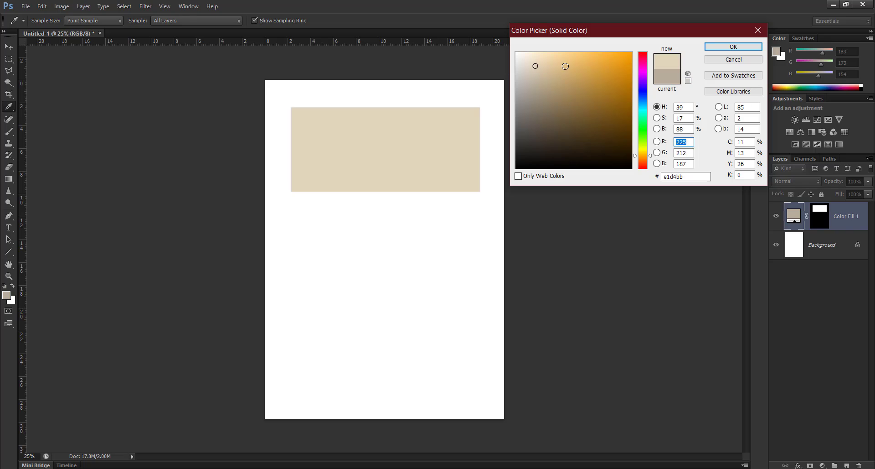
left_click(565, 65)
left_click(534, 111)
left_click(520, 137)
left_click(611, 136)
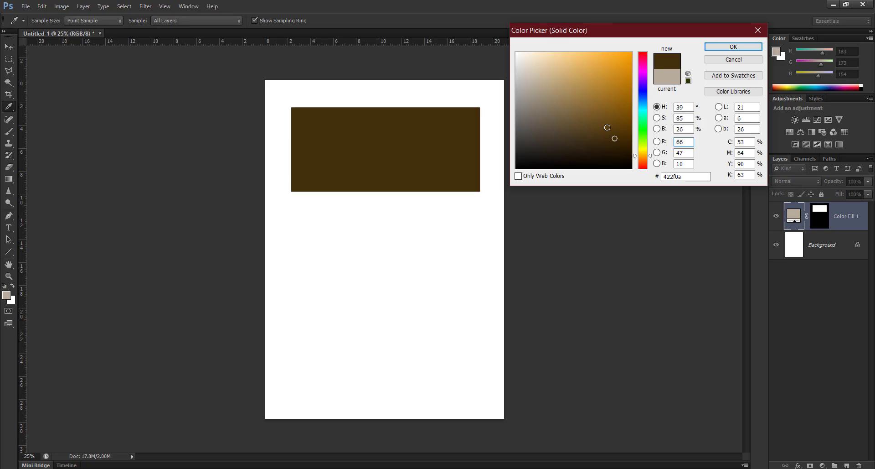
left_click(595, 94)
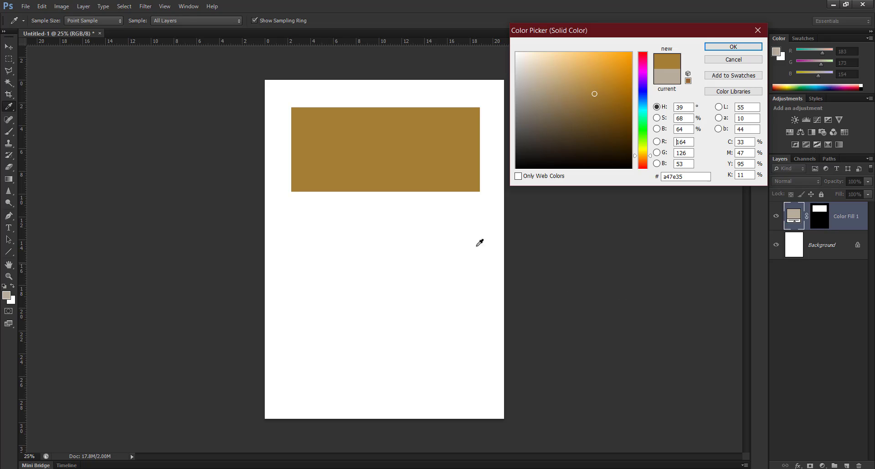
left_click(623, 79)
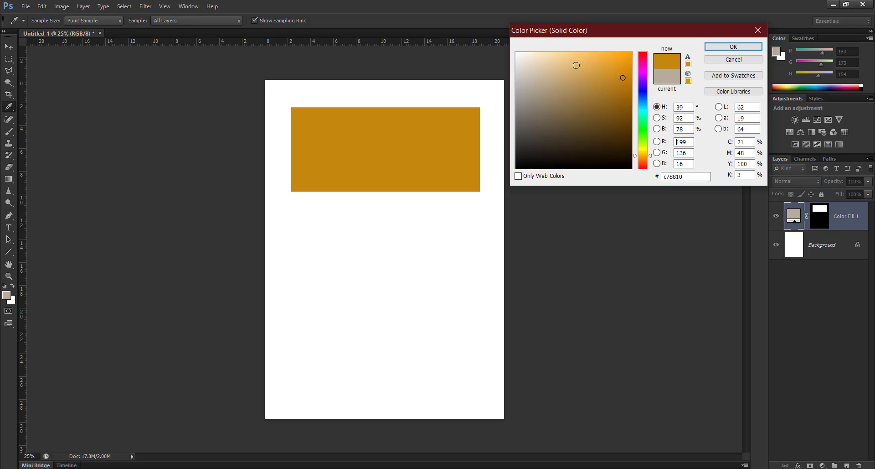
- Choose a muted warm grey for the rectangle's fill and confirm the color
left_click(539, 68)
left_click(531, 89)
left_click(734, 46)
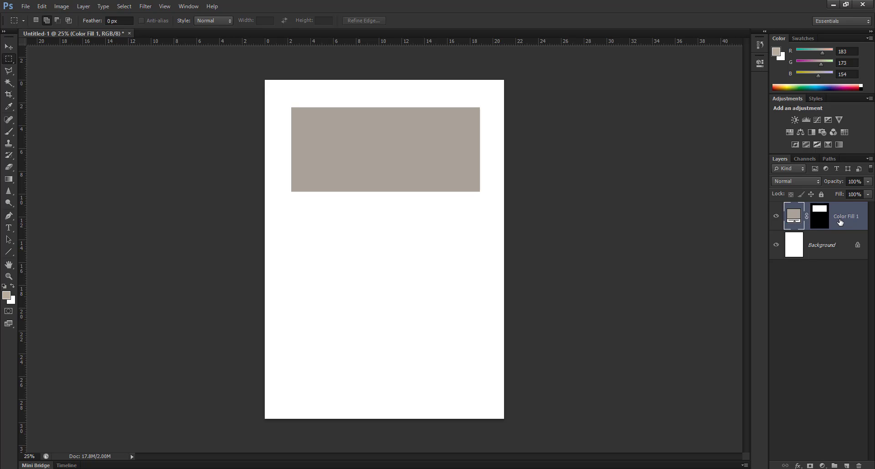
- Hide and show again the color fill layer, and do the same with the Background layer
left_click_drag(841, 223, 819, 274)
left_click(777, 218)
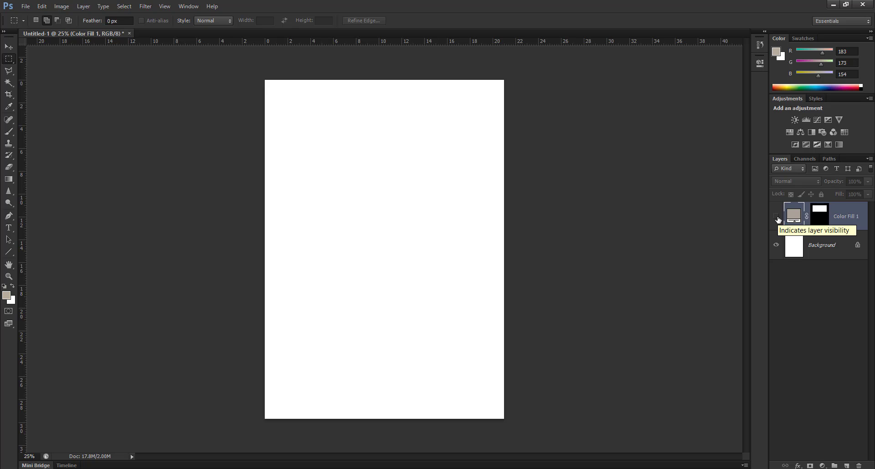
left_click(777, 217)
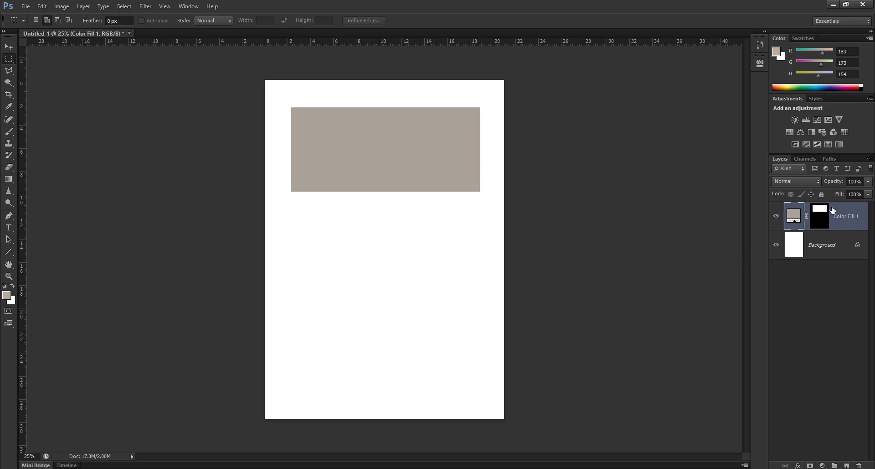
left_click(777, 247)
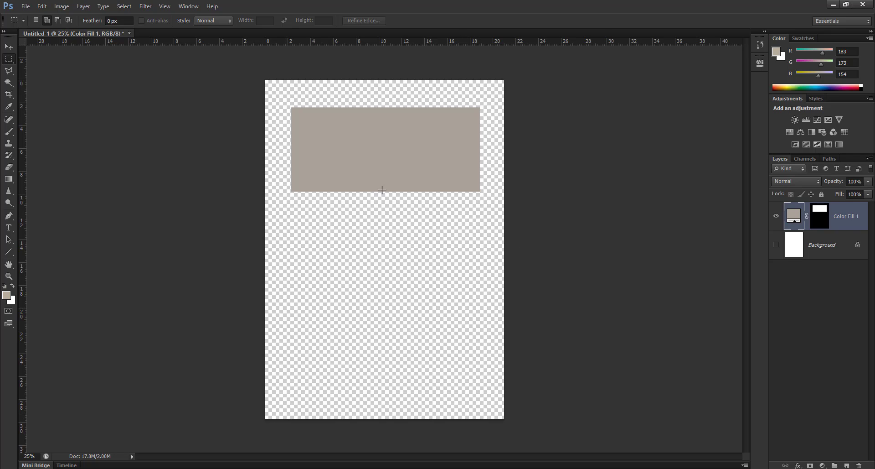
left_click(776, 244)
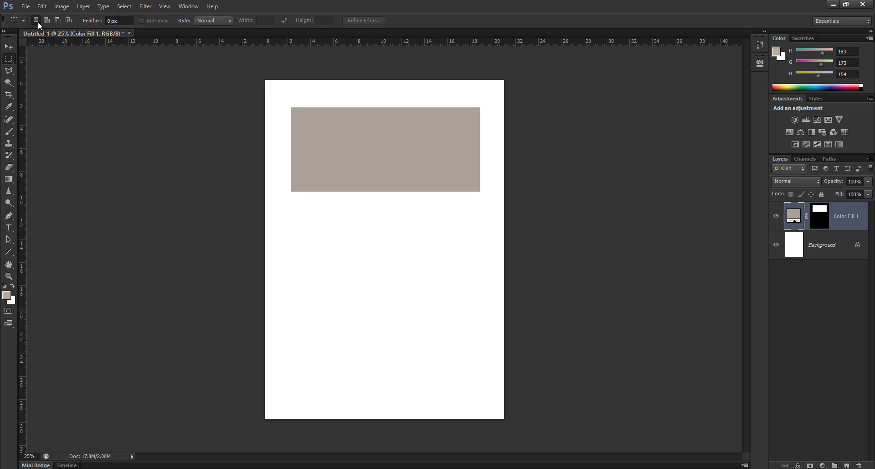
- Draw replacement rectangular selections below the filled rectangle, ending with a tall one about 8.5 by 18.4 cm on the page's left side
left_click_drag(294, 200, 376, 308)
left_click_drag(401, 201, 493, 342)
left_click_drag(281, 195, 378, 405)
- Add three wide rectangular selections, stacked one below another, to the right of the tall selection
left_click_drag(391, 238, 478, 257)
left_click_drag(388, 275, 474, 307)
left_click_drag(394, 321, 484, 355)
- Subtract the right end of the uppermost small rectangular selection and switch the marquee to intersect mode
left_click(57, 20)
left_click_drag(479, 230, 391, 176)
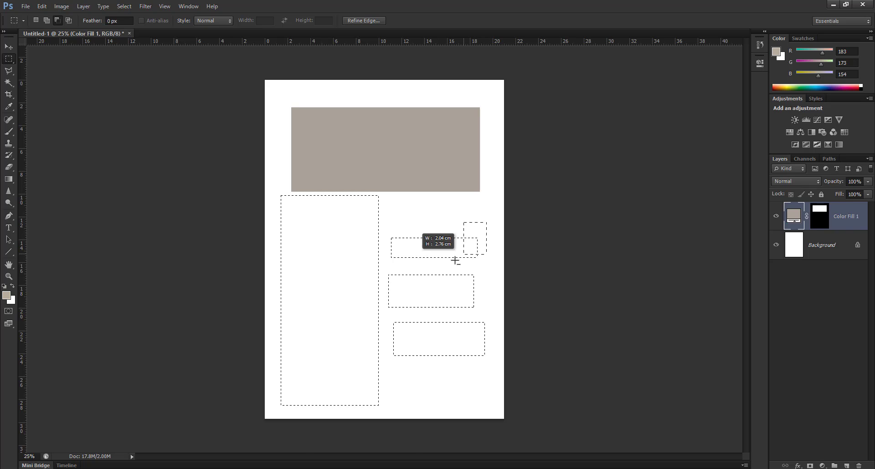
left_click(69, 20)
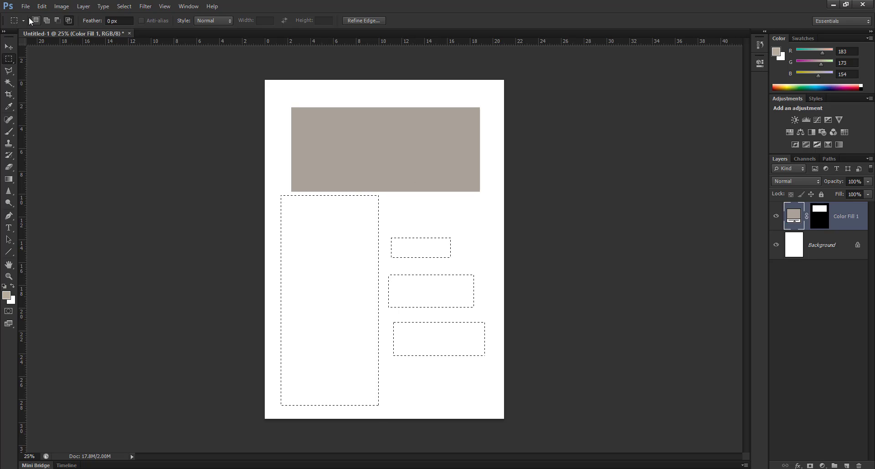
- Add a circular selection about 5.8 cm across with the Elliptical Marquee, overlapping the filled rectangle's lower edge toward its right end
right_click(8, 66)
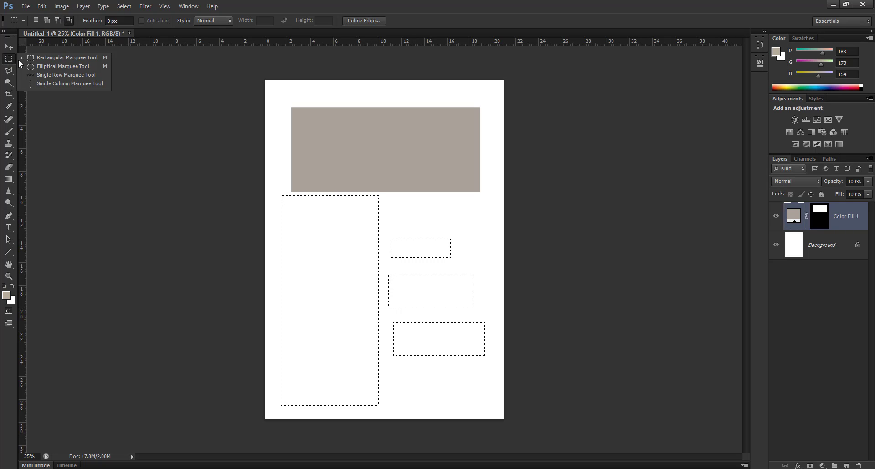
left_click(55, 66)
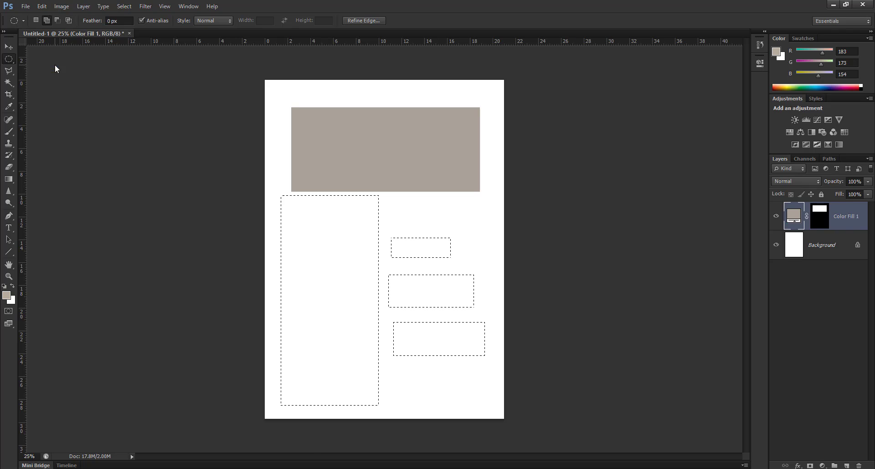
right_click(8, 61)
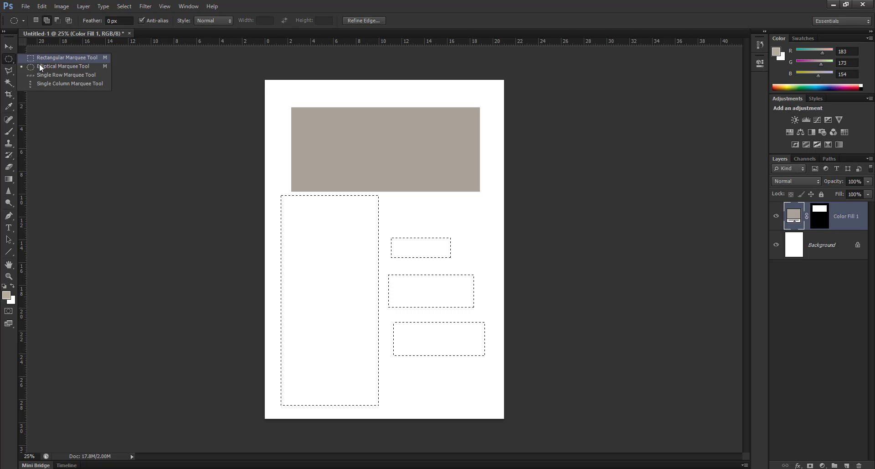
left_click(40, 66)
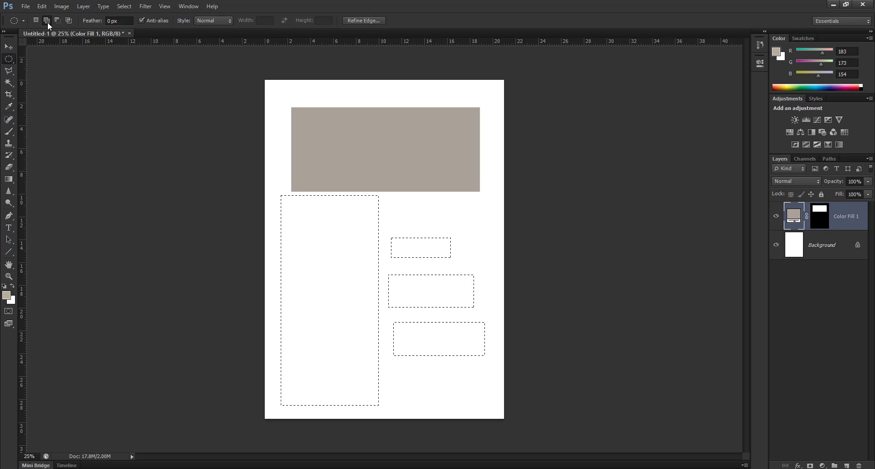
left_click(9, 46)
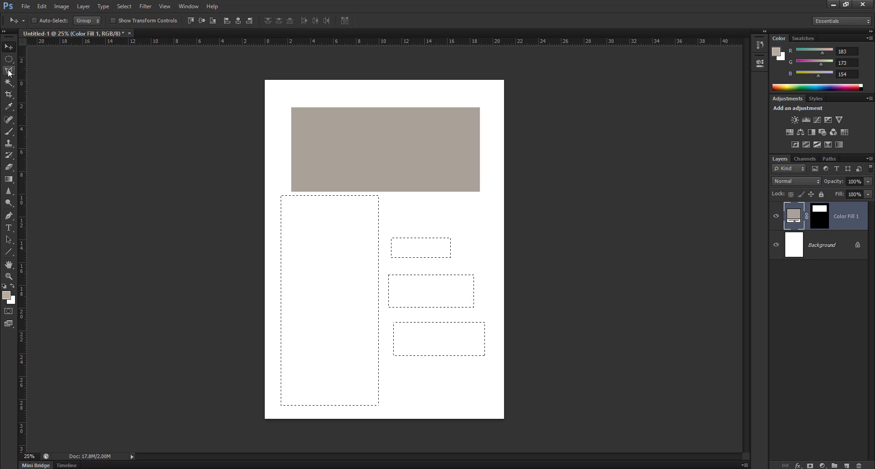
left_click(9, 71)
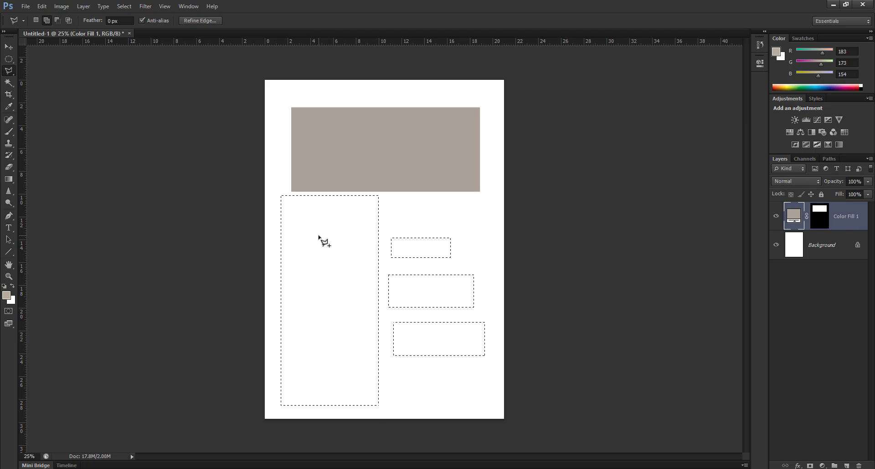
left_click(13, 58)
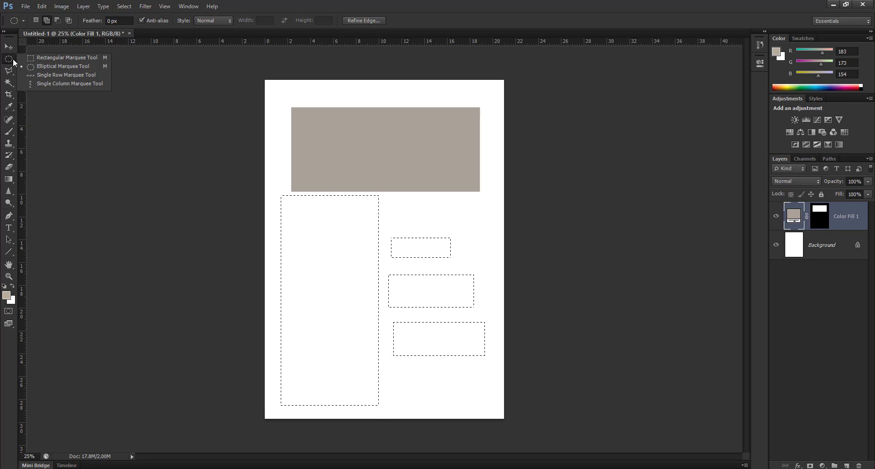
left_click(42, 67)
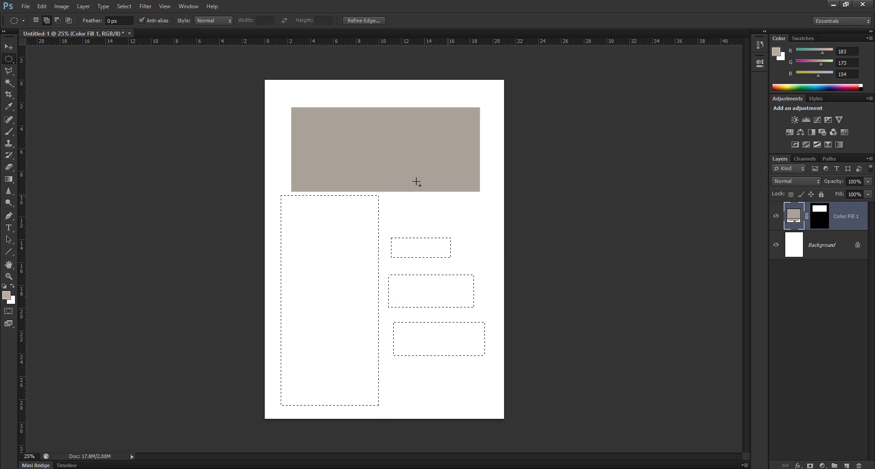
left_click_drag(400, 157, 485, 224)
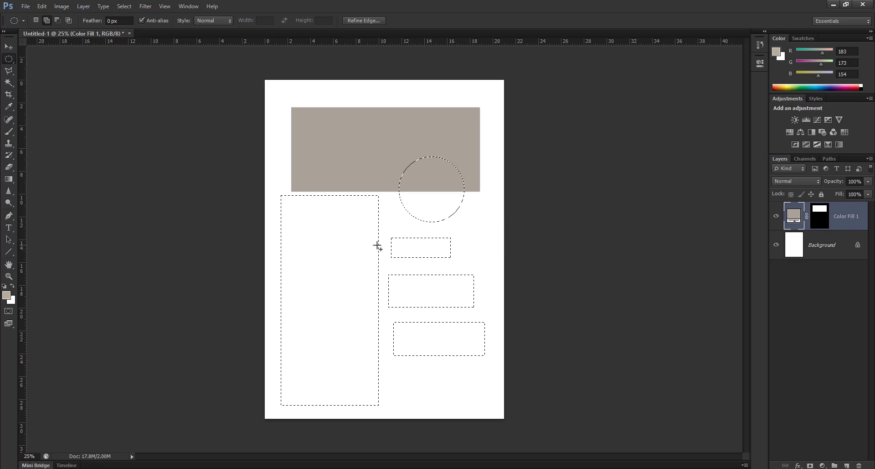
- Add a freehand Lasso selection with a rounded outline over the filled rectangle's upper-left corner
left_click(9, 76)
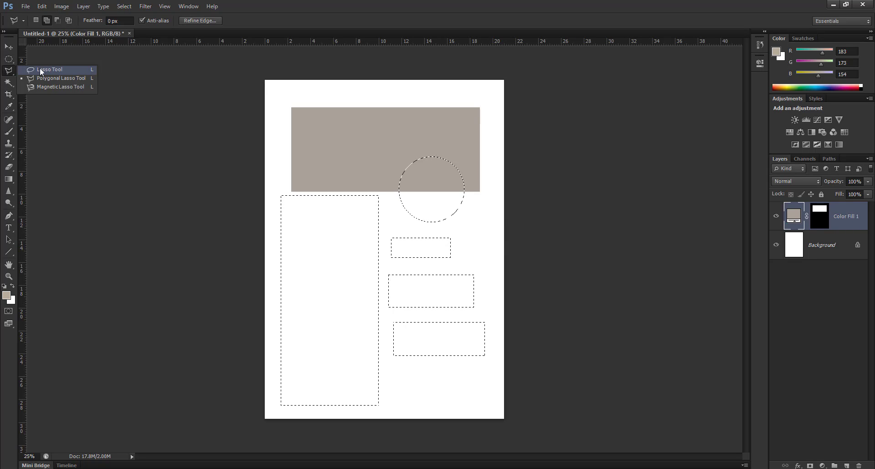
left_click(42, 68)
mouse_move(318, 97)
left_mouse_down()
mouse_move(275, 107)
mouse_move(307, 167)
left_mouse_up()
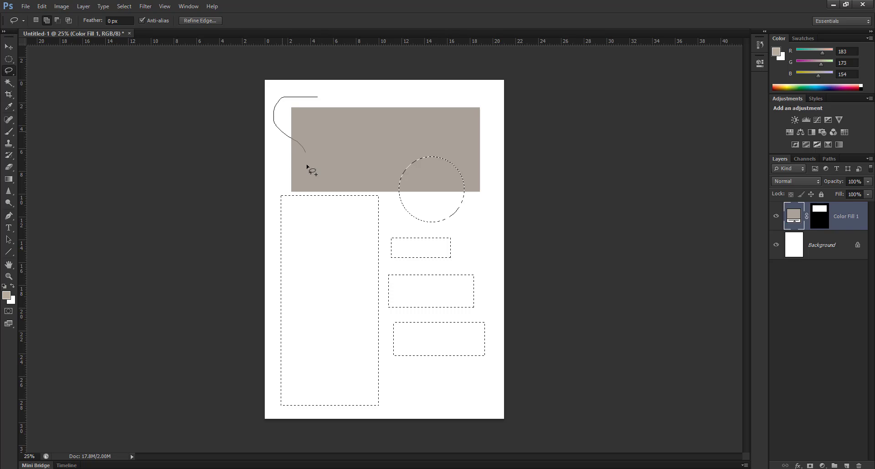
left_click_drag(363, 135, 314, 96)
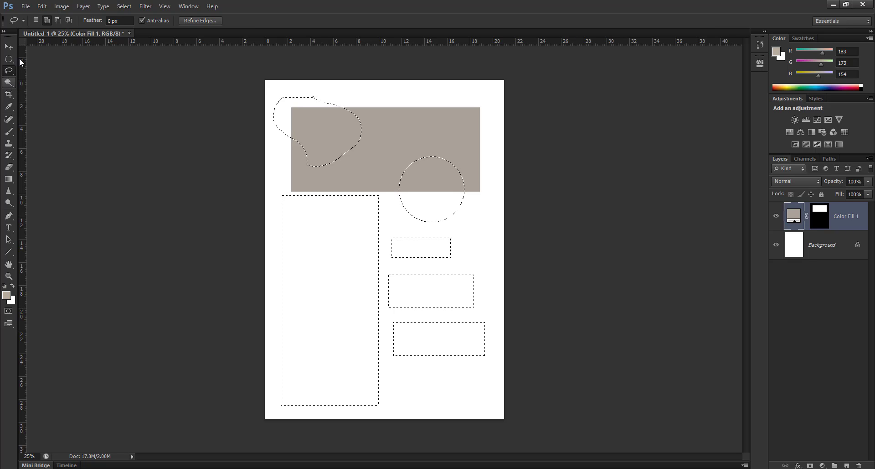
- Add two Polygonal Lasso selections: a four-sided one over the filled rectangle's upper-right part and one joining the tall selection to the lowest small rectangle
right_click(9, 71)
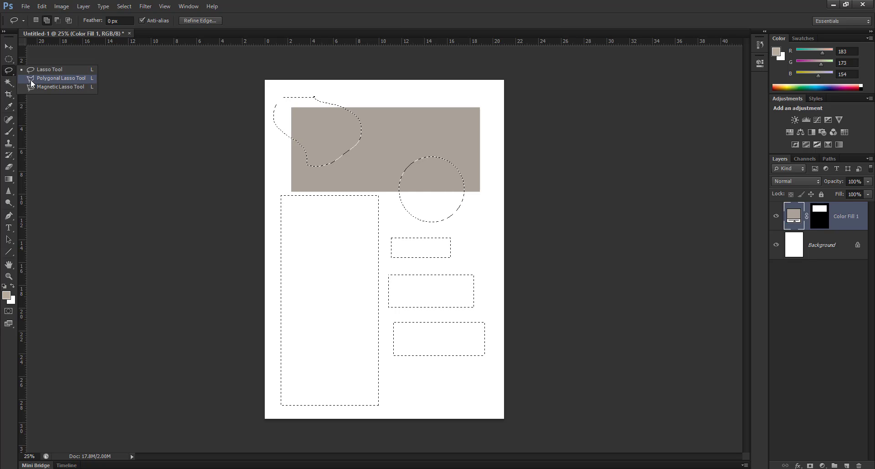
left_click(53, 80)
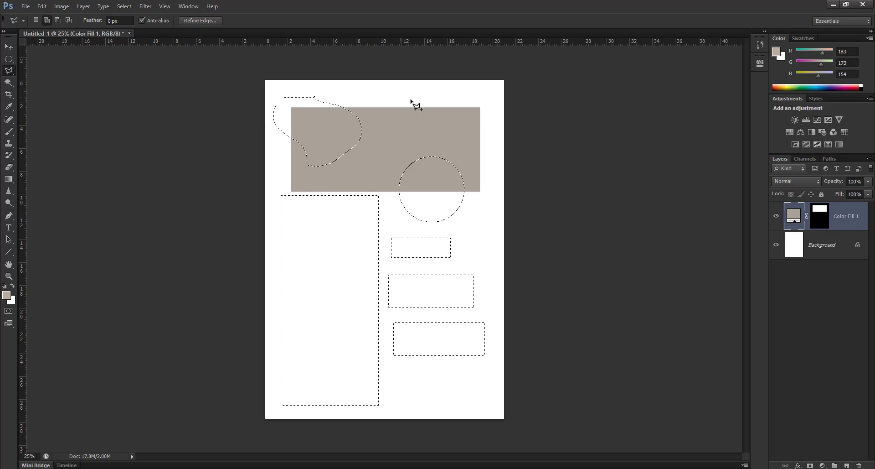
left_click(401, 97)
left_click(486, 99)
left_click(459, 144)
left_click(385, 115)
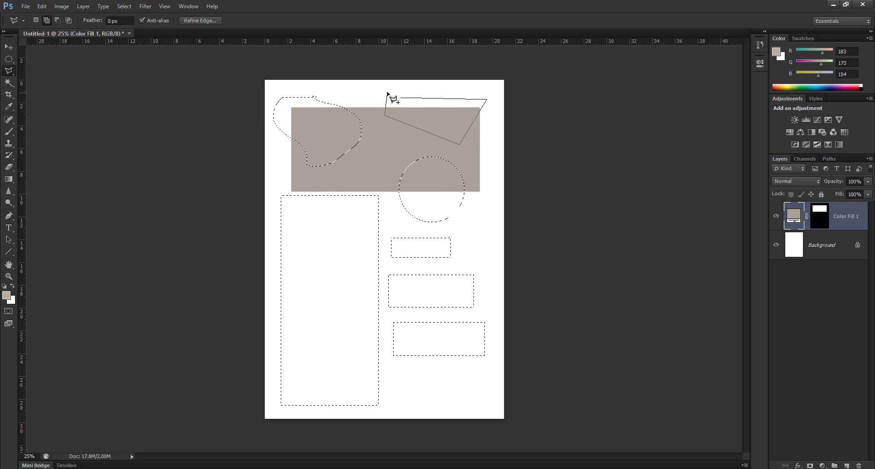
left_click(401, 97)
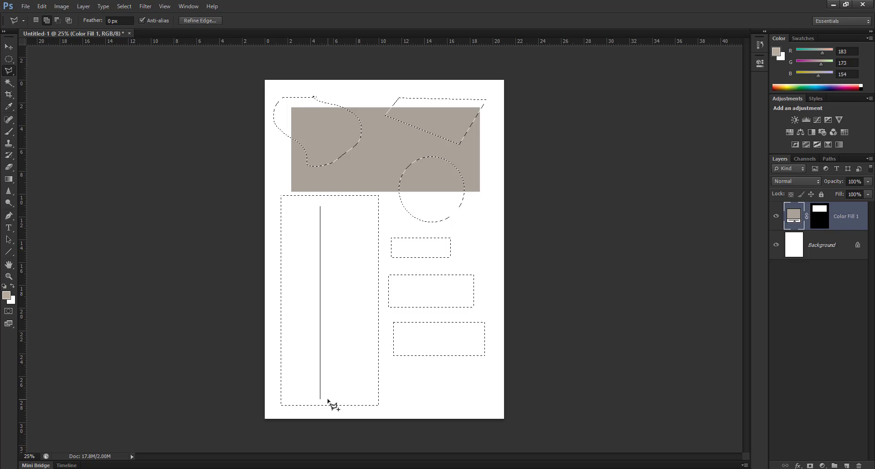
left_click(441, 398)
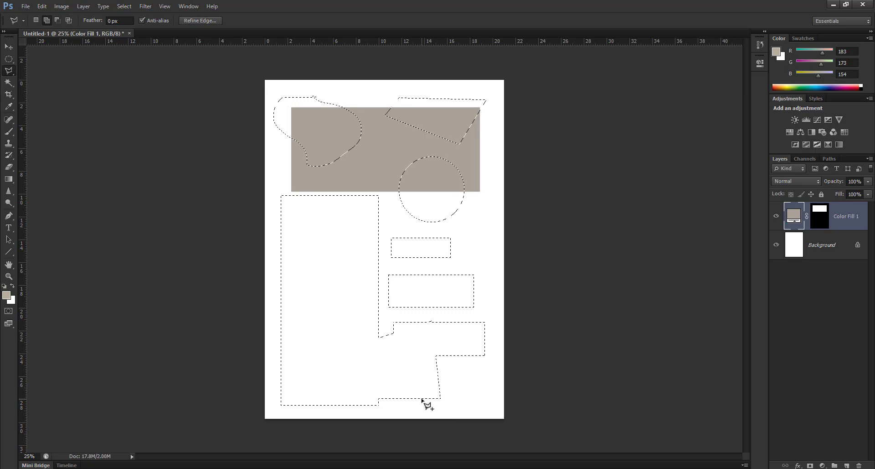
- Add a Magnetic Lasso selection around the filled rectangle's lower-left corner
right_click(9, 70)
left_click(40, 87)
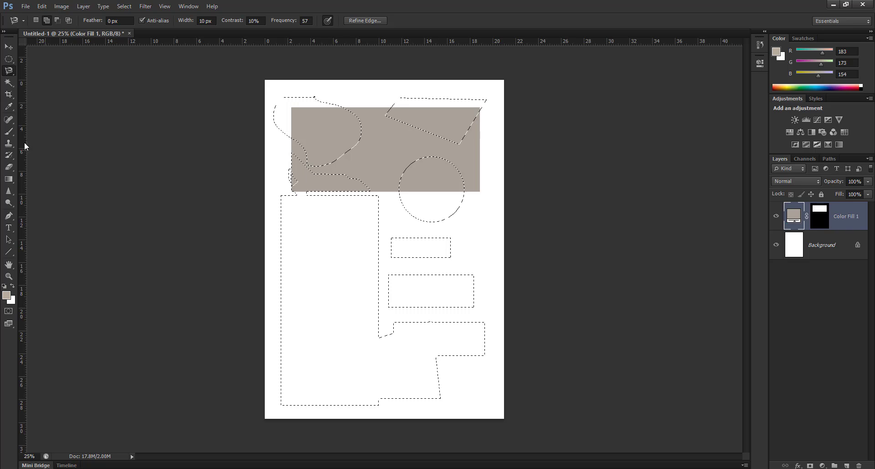
left_click(8, 69)
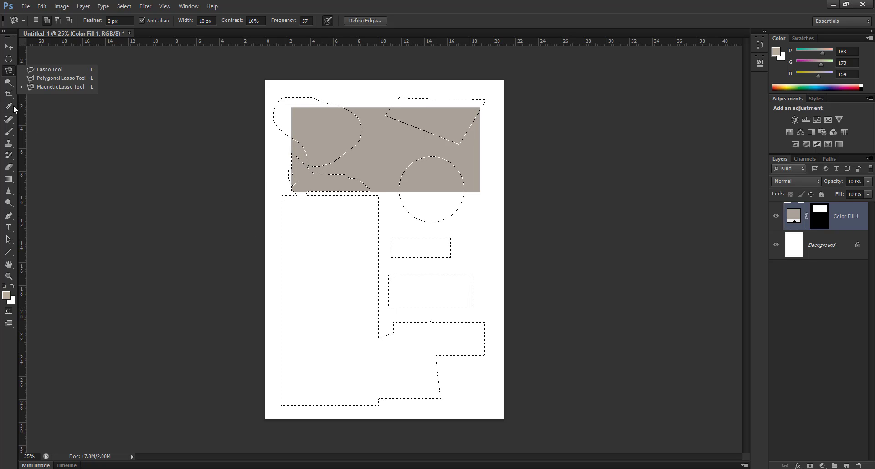
- Switch from the Magnetic Lasso to the Magic Wand tool
left_click(11, 86)
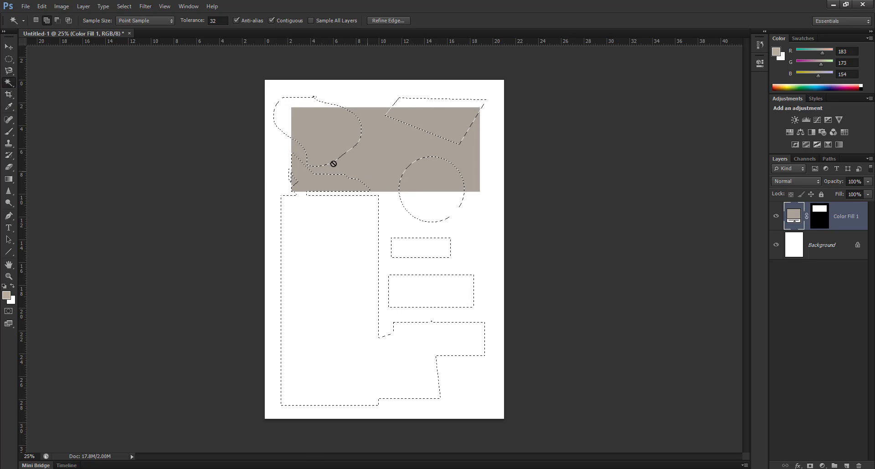
right_click(9, 82)
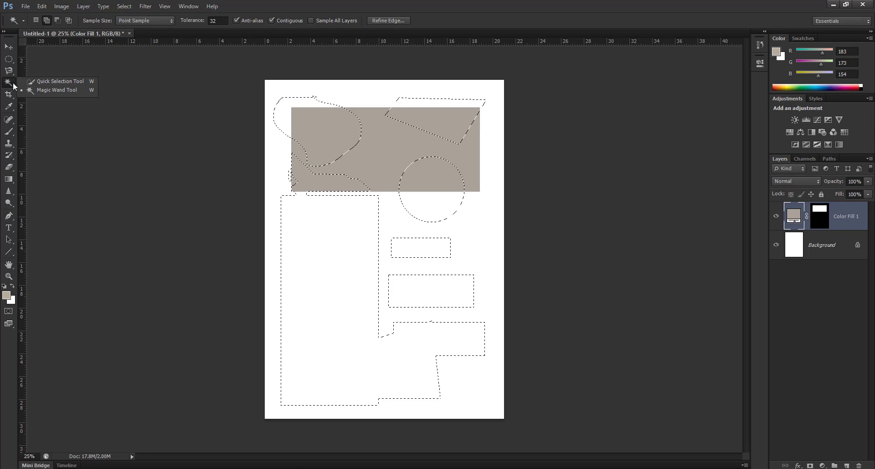
left_click(49, 94)
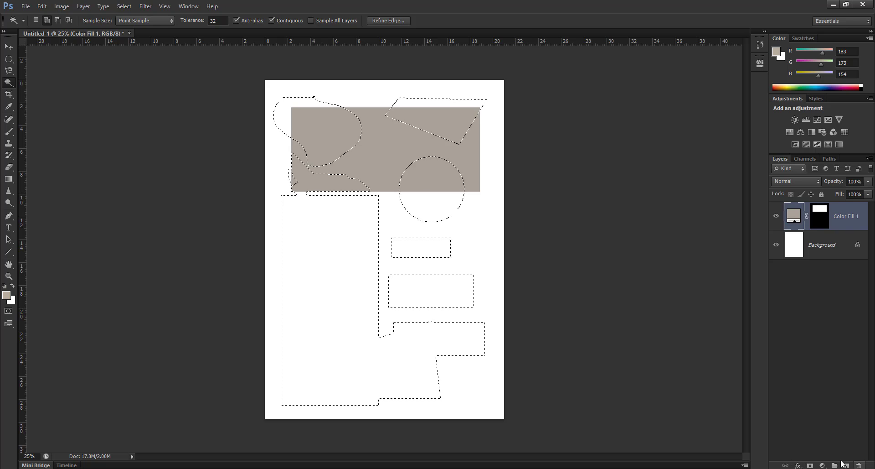
- Fill all the selected areas with a solid color fill layer in dark brown #2f291f
left_click(824, 465)
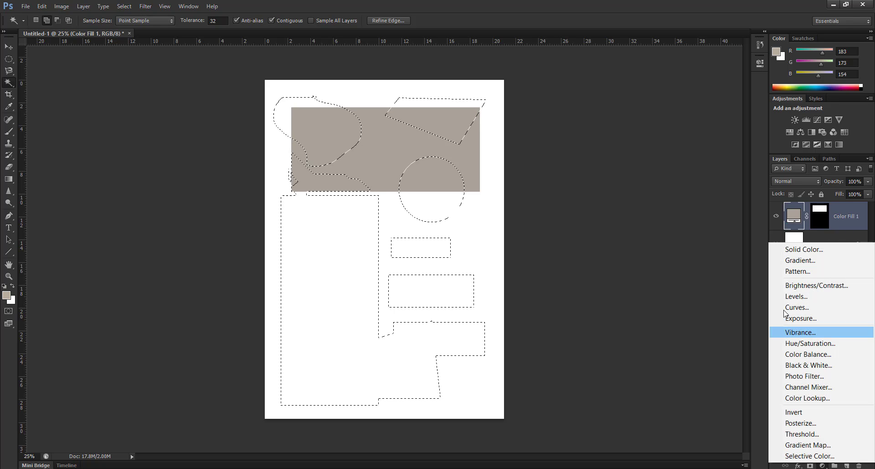
left_click(790, 250)
left_click_drag(553, 160, 555, 147)
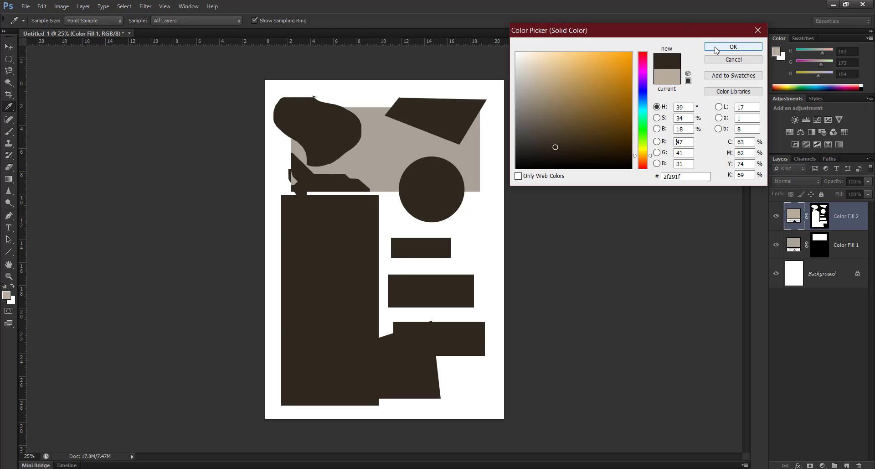
left_click(733, 47)
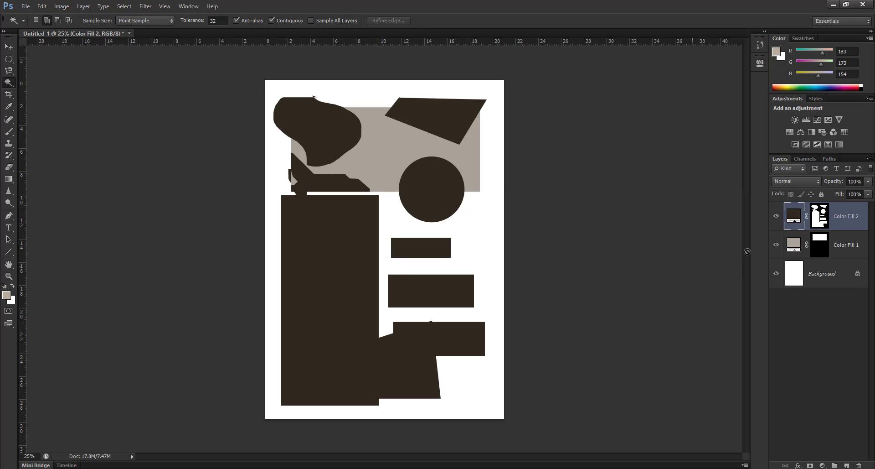
- Select the Background layer's white area with the Magic Wand and clear that selection
left_click(836, 273)
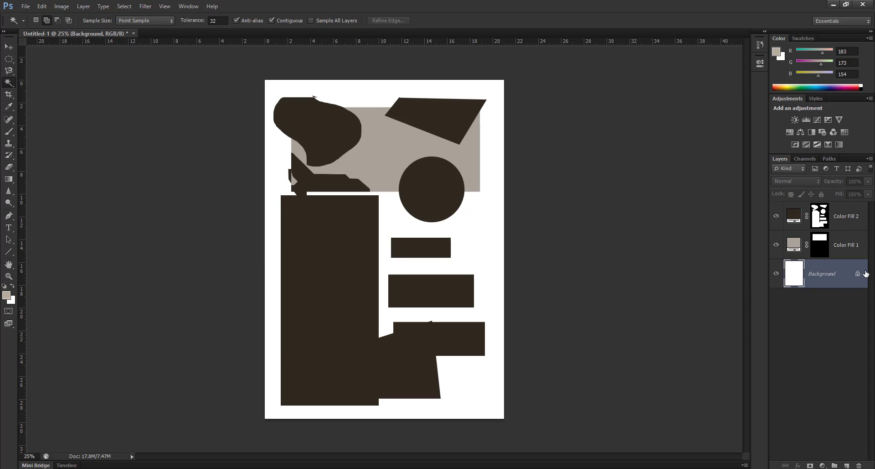
left_click(489, 228)
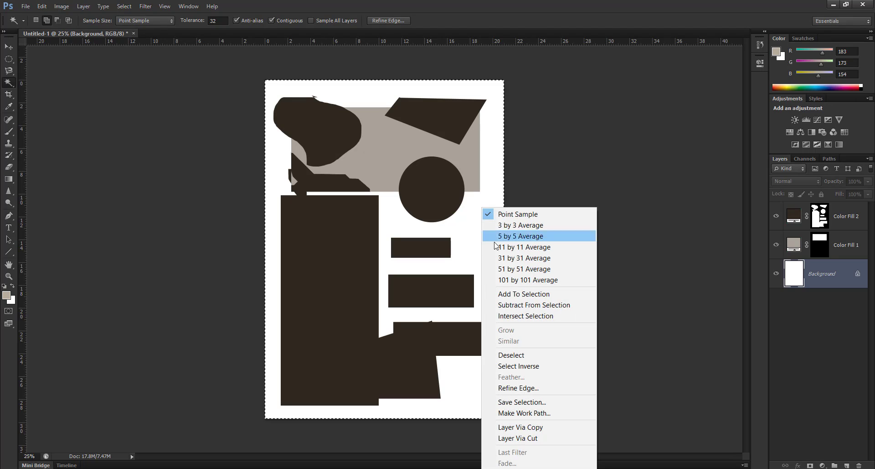
right_click(480, 230)
left_click(513, 355)
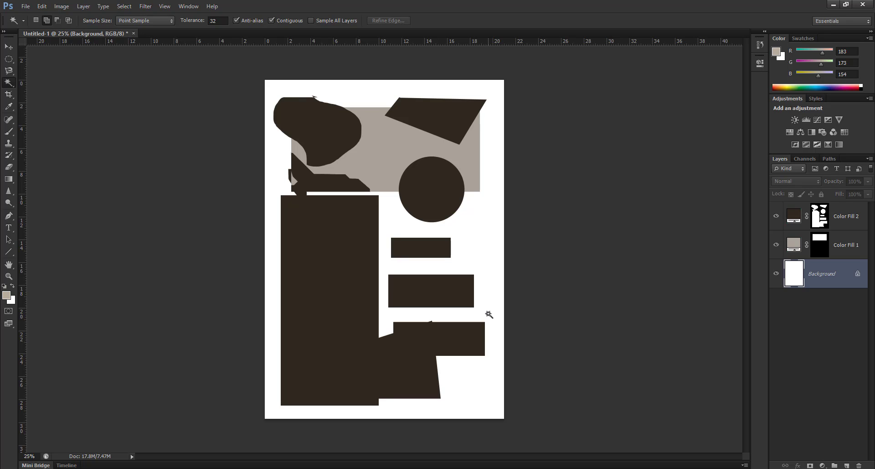
right_click(477, 204)
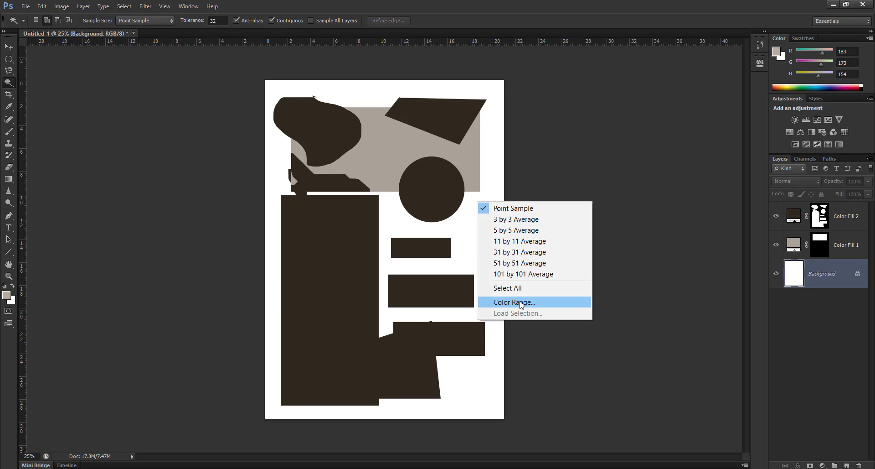
left_click(459, 237)
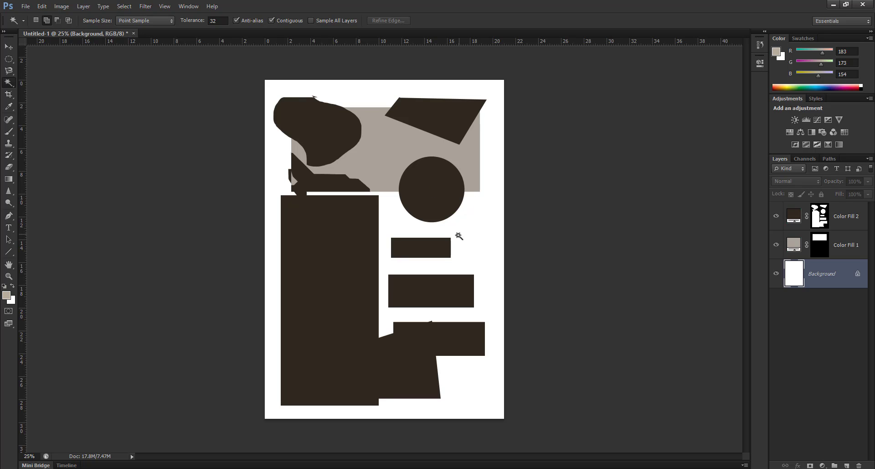
- Try to use the Magic Wand on the dark brown fill layer and dismiss the message
left_click(847, 221)
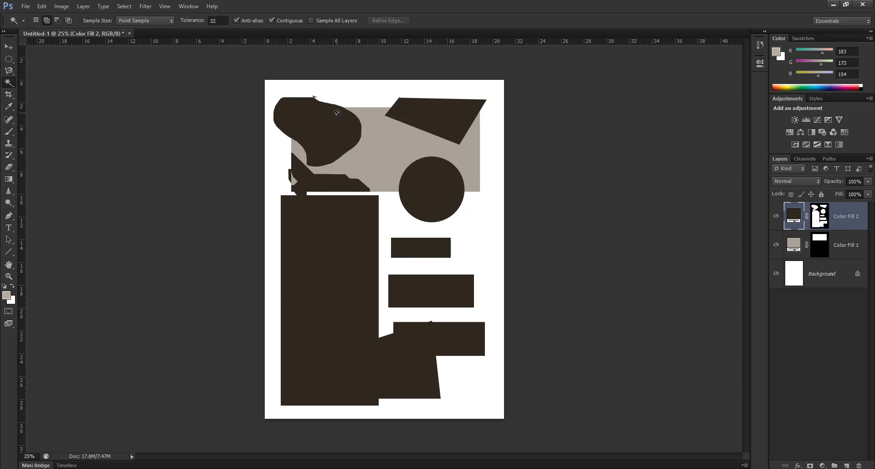
left_click(392, 219)
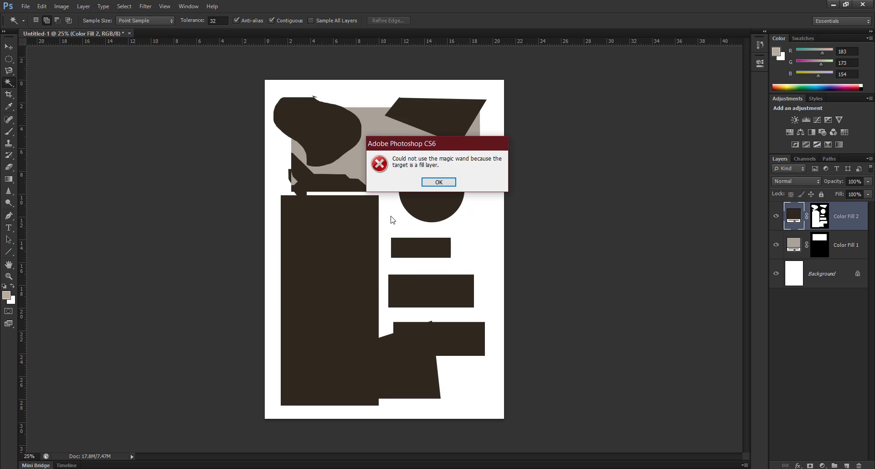
left_click(439, 182)
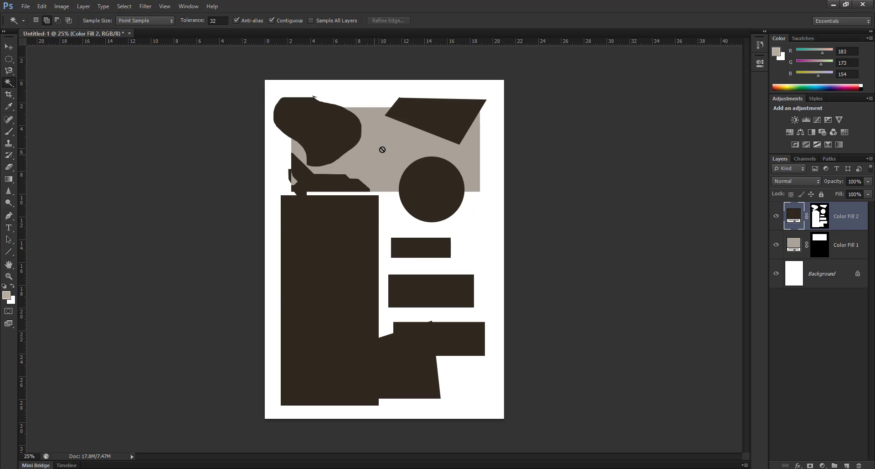
- Convert the Color Fill 2 layer to a smart object and select the area around its shapes with the Magic Wand
right_click(848, 221)
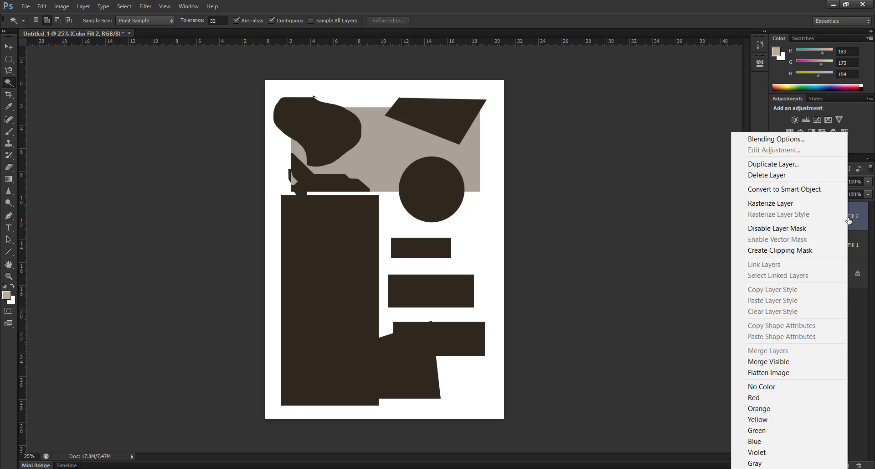
left_click(805, 189)
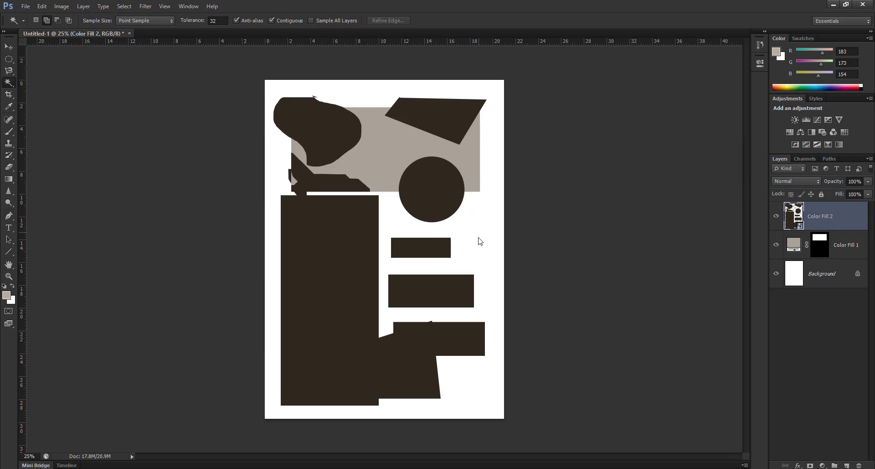
left_click(477, 298)
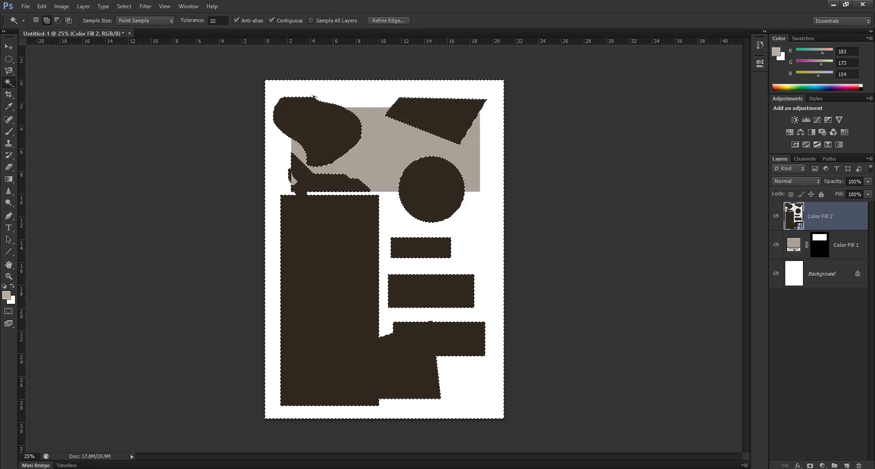
- Fill the selected area around the shapes with a solid color fill layer in orange #f3a91c
left_click(821, 464)
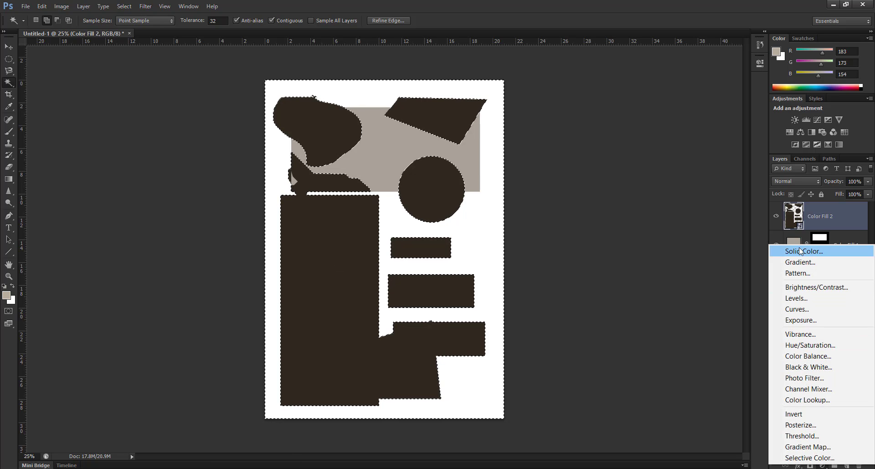
left_click(804, 251)
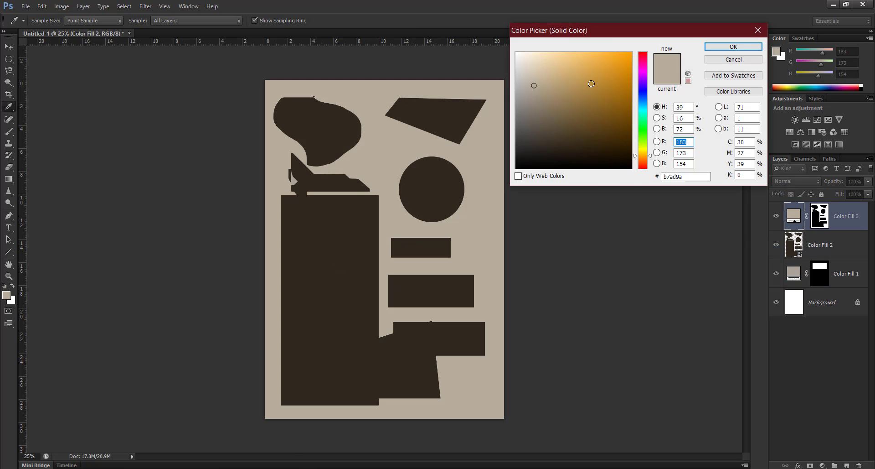
left_click(618, 58)
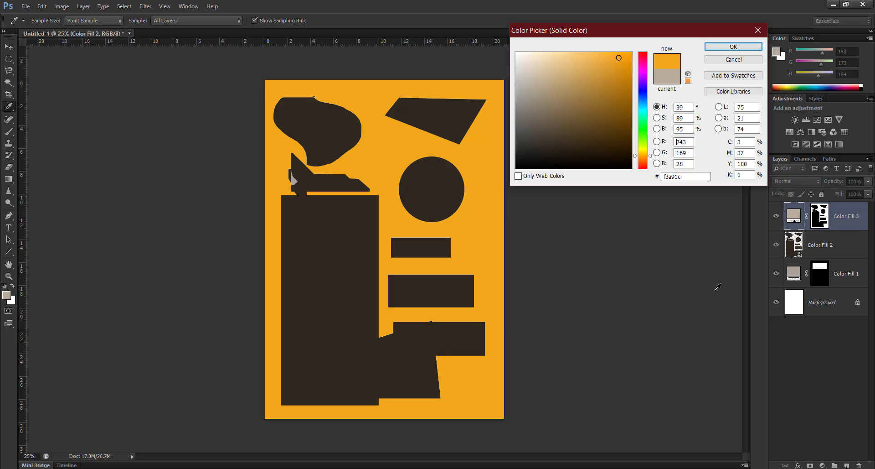
left_click(729, 47)
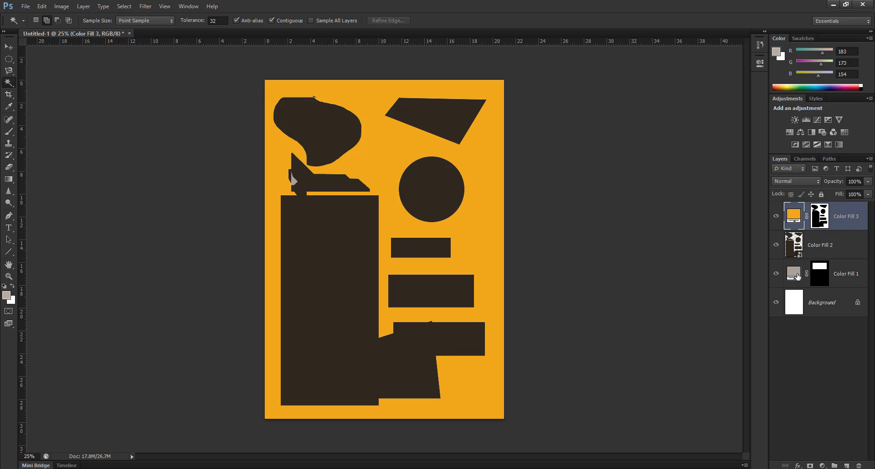
- Practise reordering the orange Color Fill 3 layer, ending with it directly above the Background layer
left_click_drag(862, 216, 829, 287)
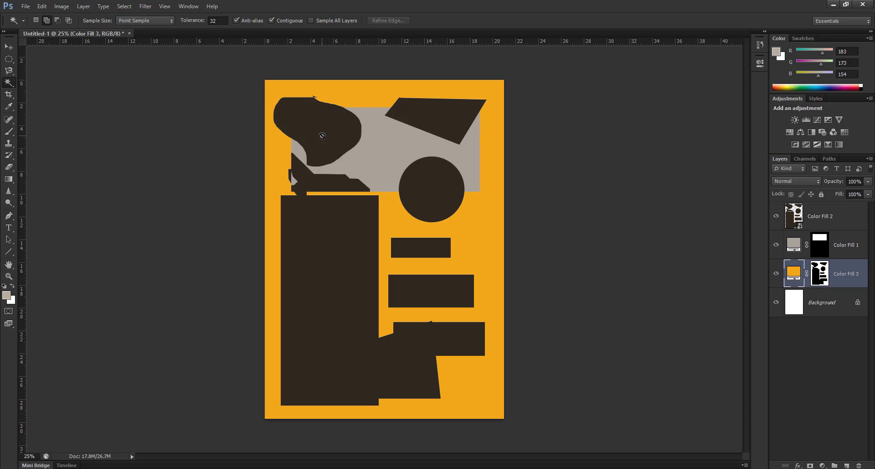
left_click_drag(832, 289, 841, 215)
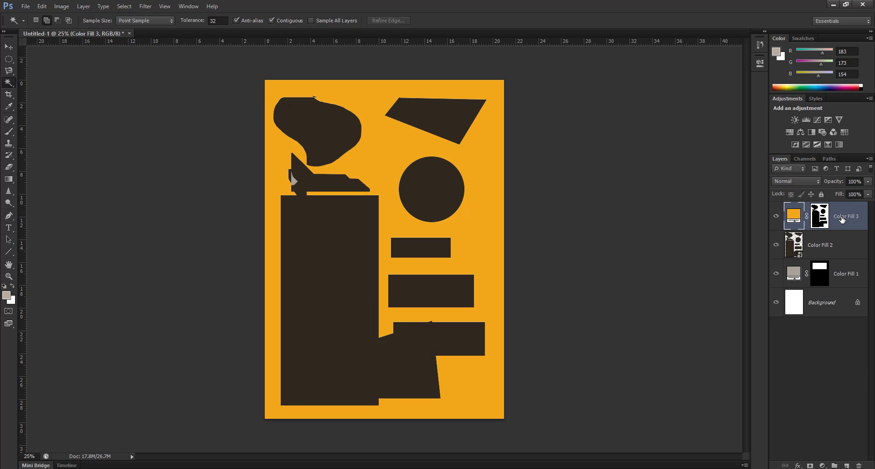
left_click_drag(851, 209, 834, 285)
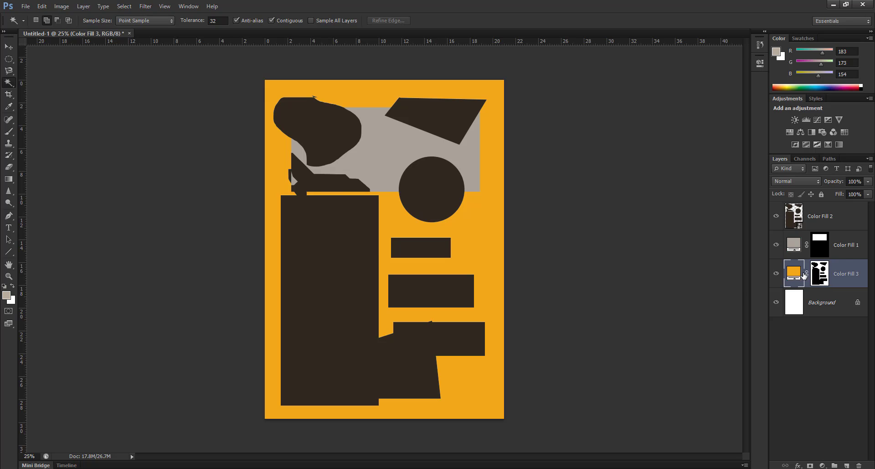
- Switch to the Move tool and recolor the Color Fill 3 layer from orange to a very light grey
left_click(8, 46)
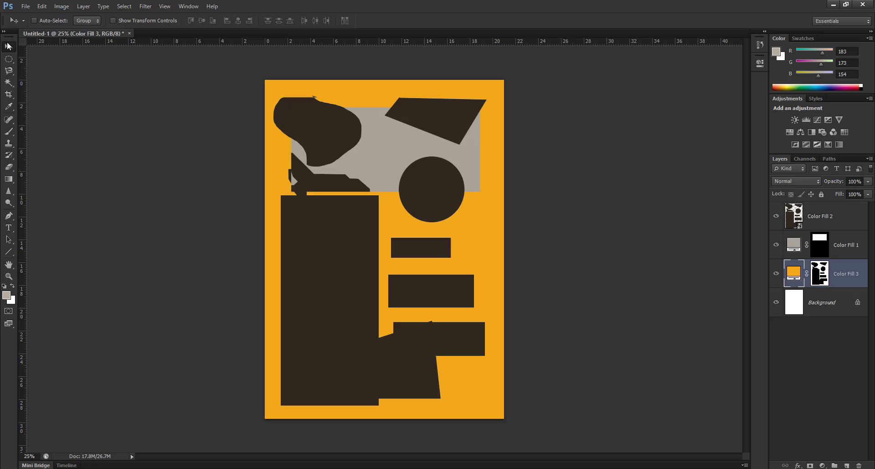
double_click(794, 273)
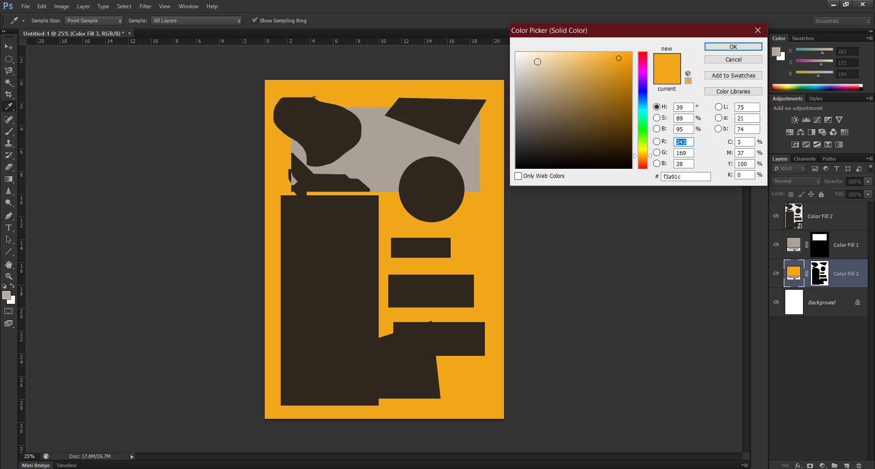
left_click_drag(537, 62, 539, 124)
left_click(603, 144)
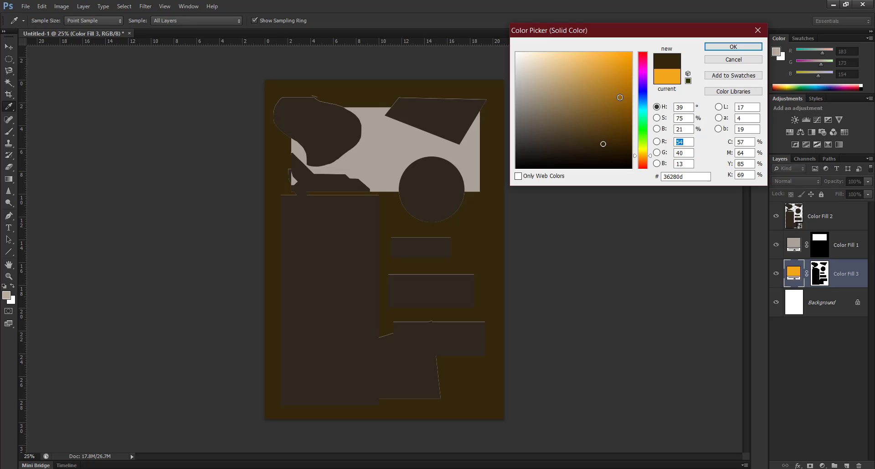
mouse_move(617, 87)
left_mouse_down()
mouse_move(535, 85)
mouse_move(515, 52)
left_mouse_up()
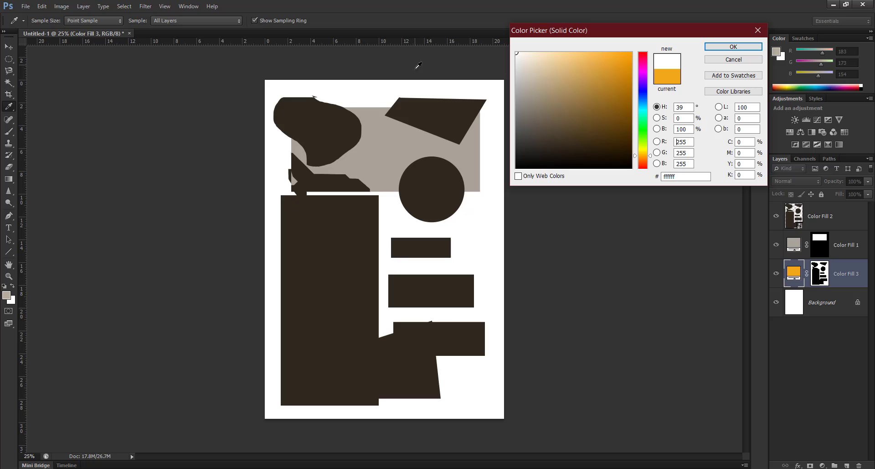
left_click(517, 60)
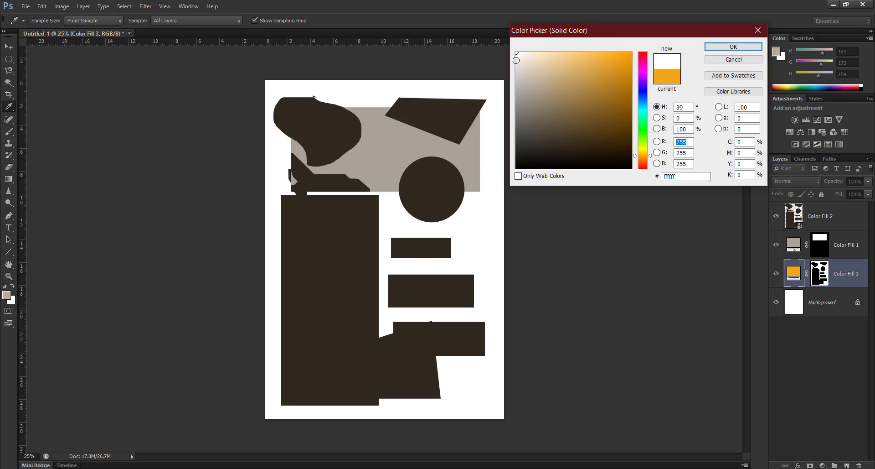
left_click(747, 47)
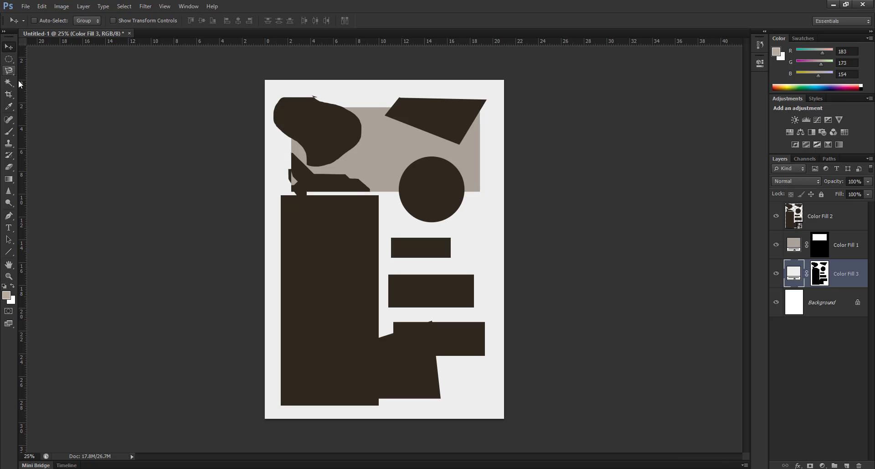
left_click(9, 62)
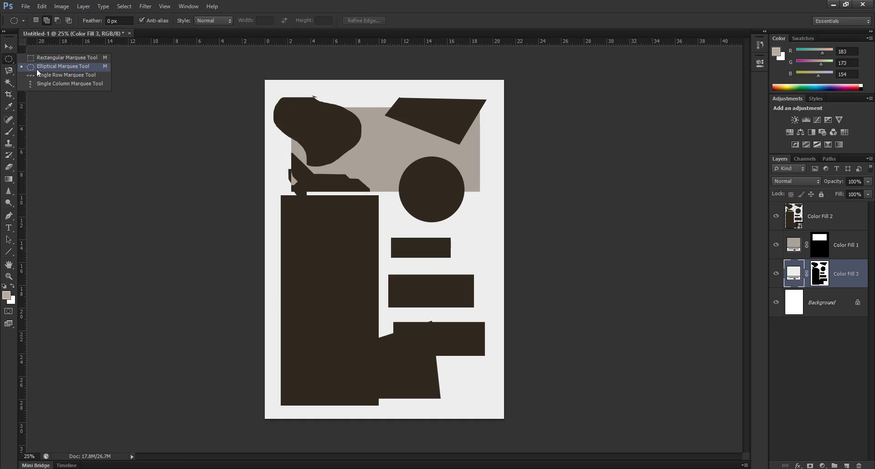
left_click(7, 70)
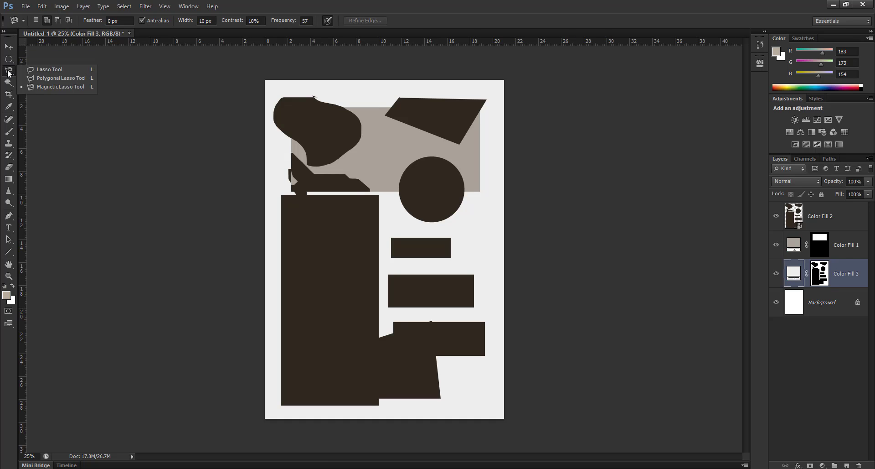
left_click(70, 88)
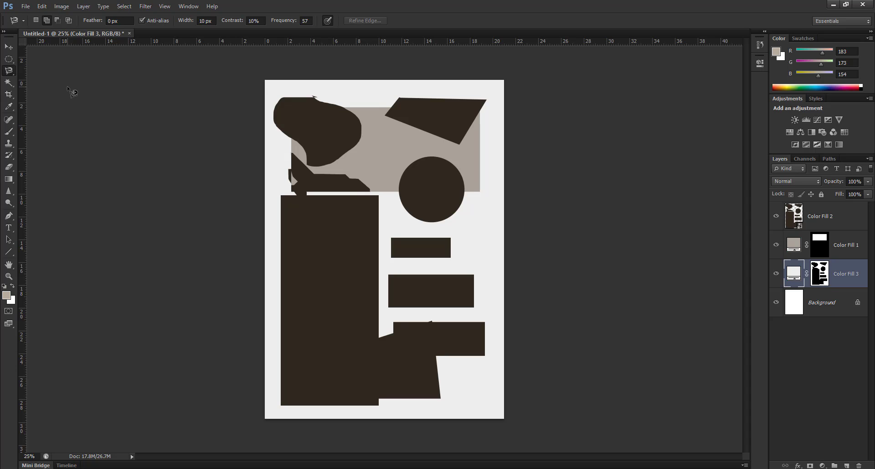
- Try the Quick Selection tool on the artwork, activate the Color Fill 2 layer and select its dark brown shapes
left_click(8, 86)
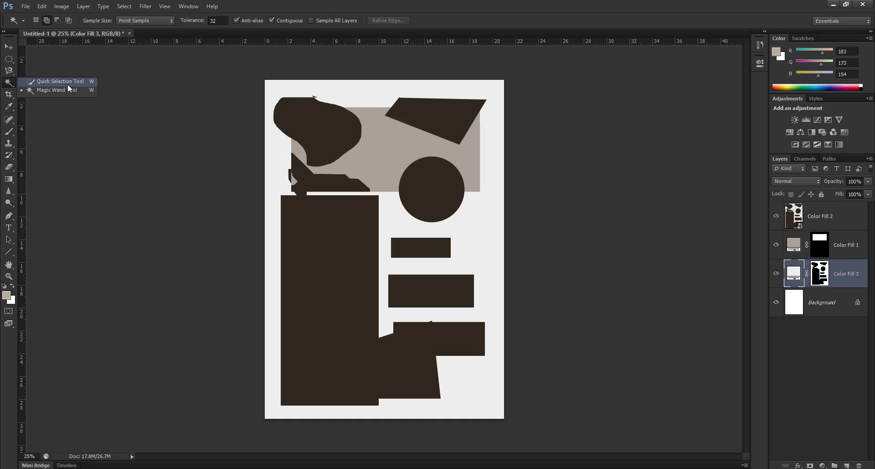
left_click(60, 81)
mouse_move(347, 133)
left_mouse_down()
mouse_move(332, 132)
mouse_move(365, 223)
left_mouse_up()
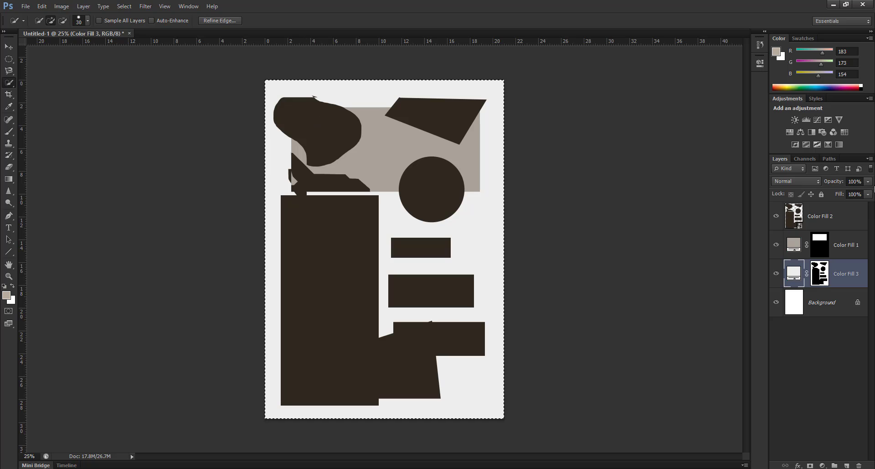
left_click(820, 216)
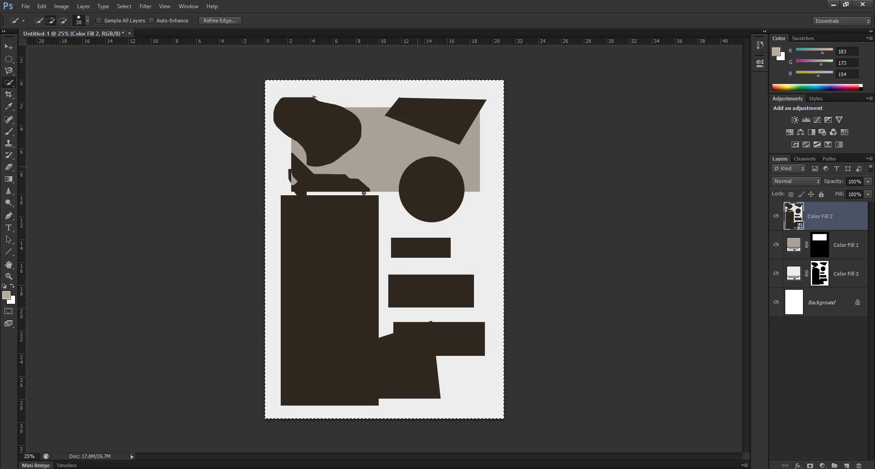
key("ctrl+shift+i")
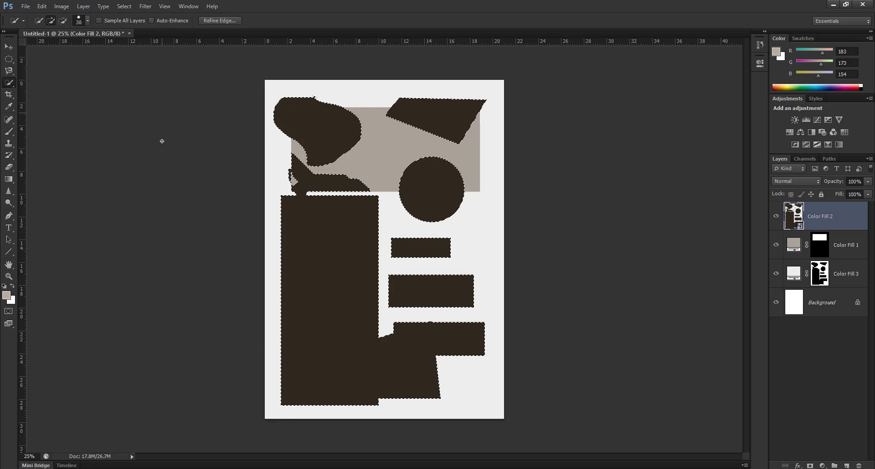
- Switch from the Quick Selection tool to the Magic Wand tool and deselect the dark brown shapes
right_click(9, 82)
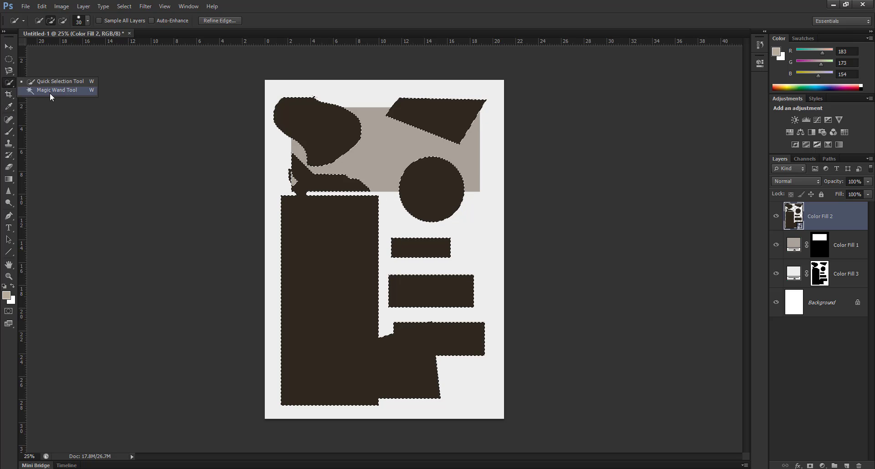
left_click(61, 92)
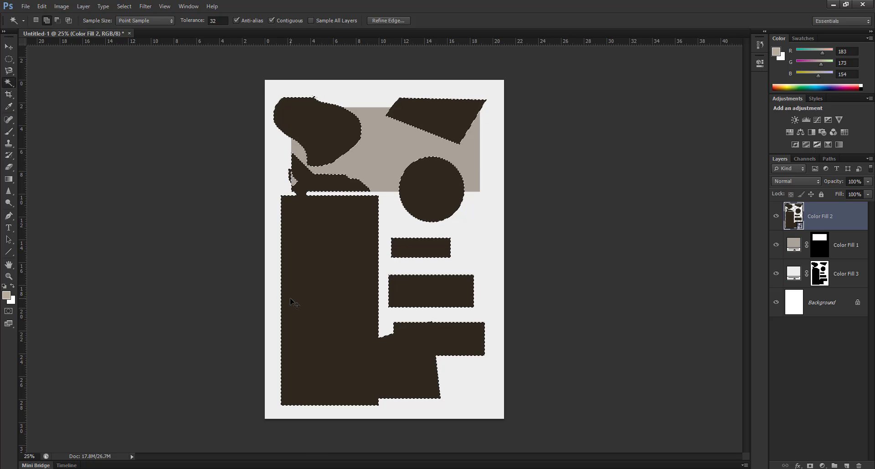
key("ctrl+d")
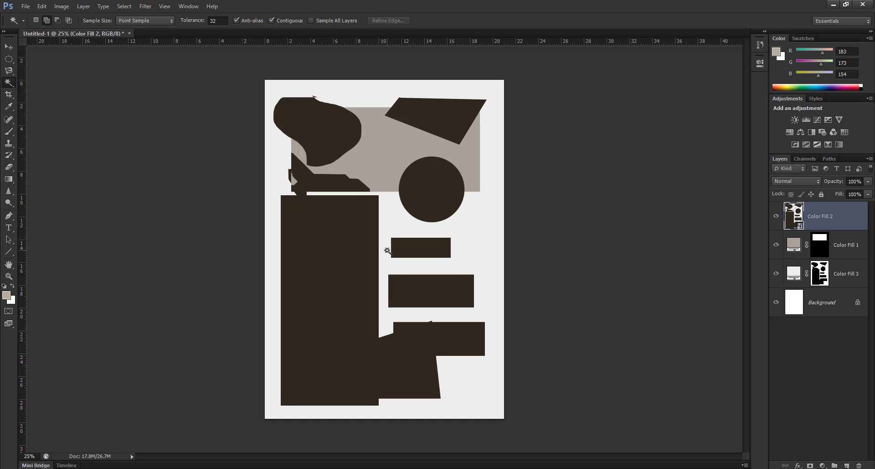
- Switch to the Move tool and hide the Color Fill 2, Color Fill 3 and Color Fill 1 layers
left_click(777, 218)
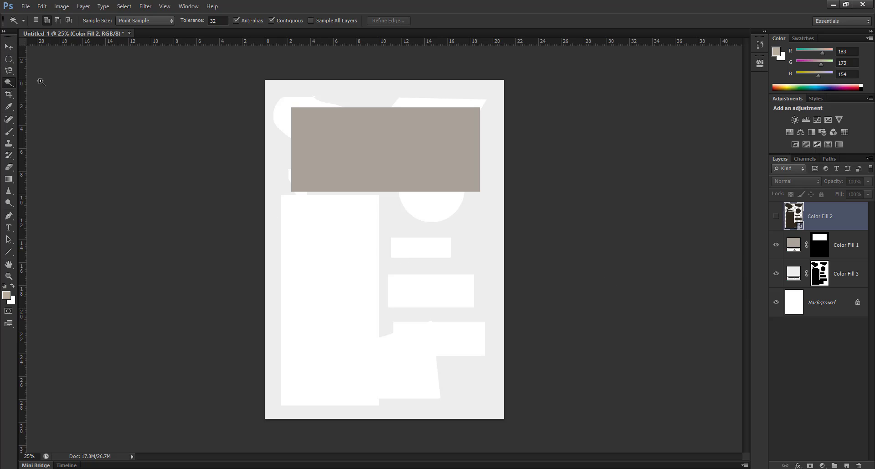
left_click(777, 274)
left_click(8, 46)
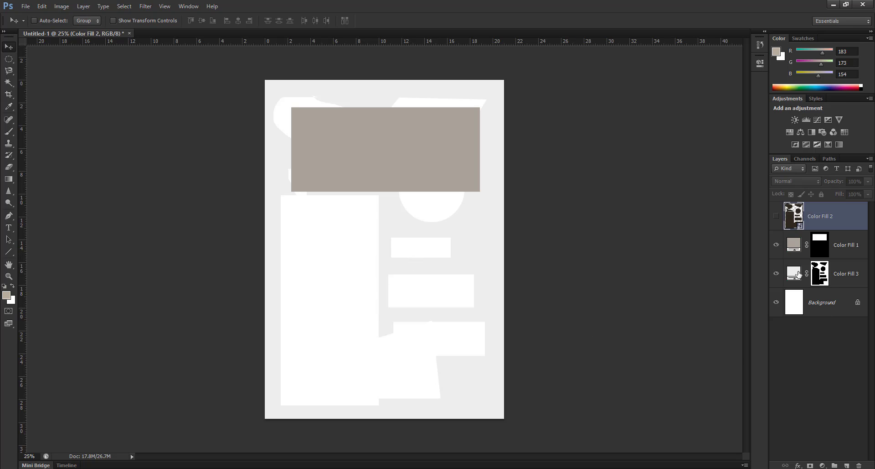
left_click(776, 273)
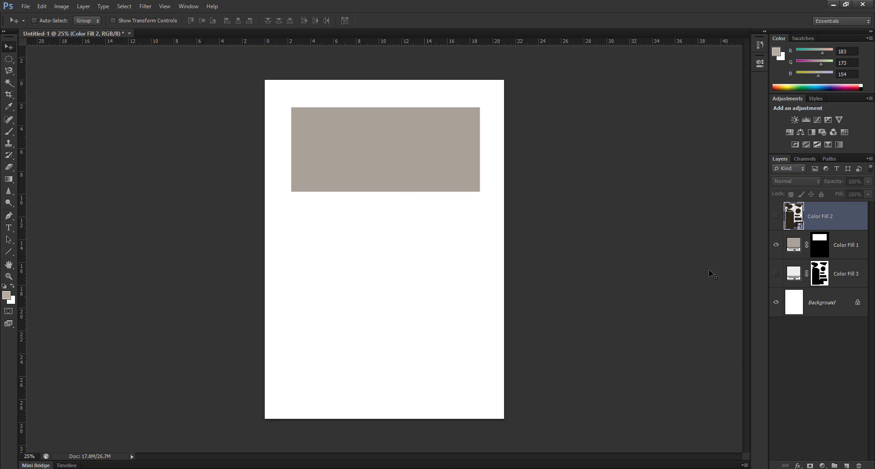
left_click(776, 245)
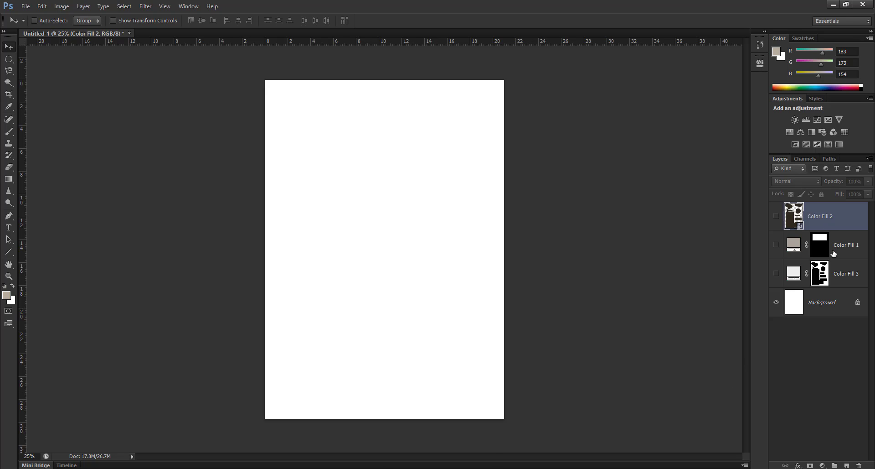
- Delete the three color fill layers so that only the Background layer is left
key("Delete")
key("Delete")
key("Delete")
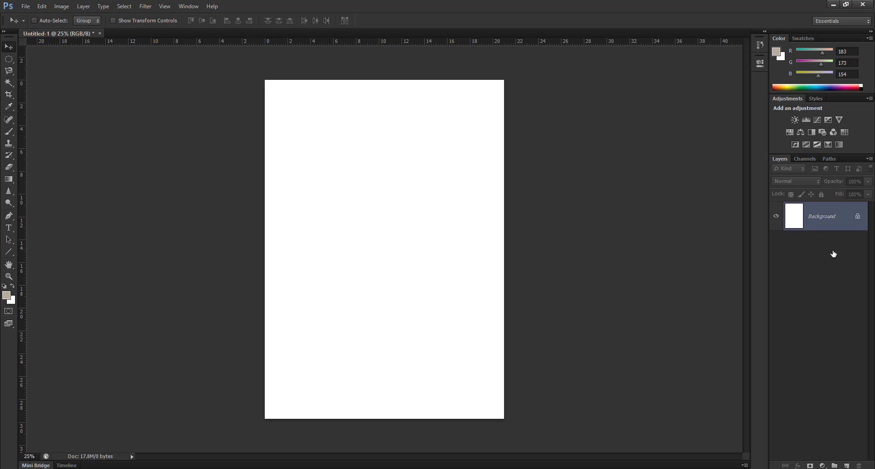
- Alternately undo and redo the deletion of the Color Fill 3 layer, ending with the layer deleted
key("ctrl+z")
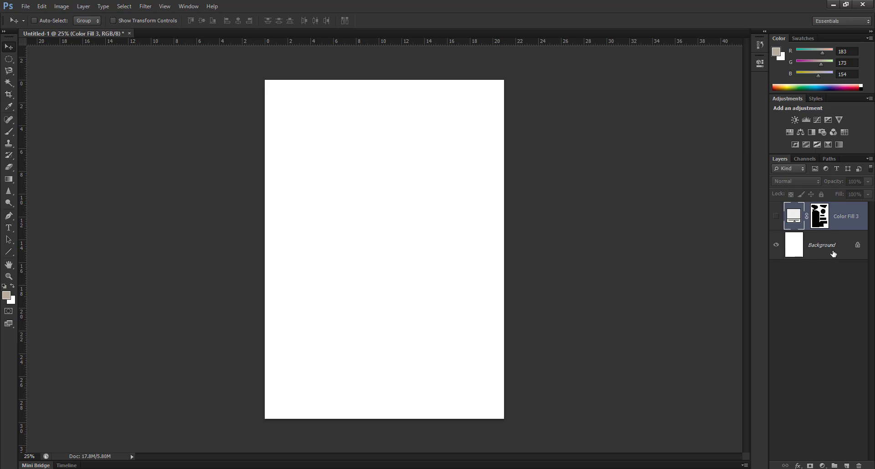
key("ctrl+z")
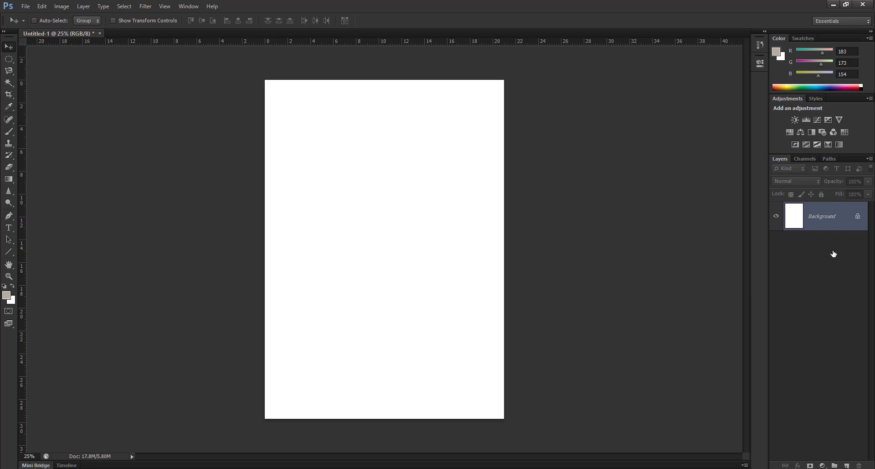
key("ctrl+z")
key("ctrl+z")
key("ctrl+z")
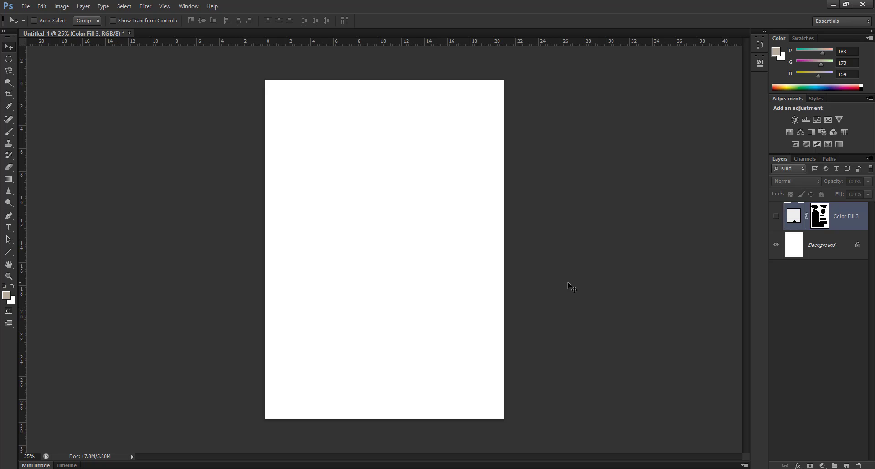
key("ctrl+z")
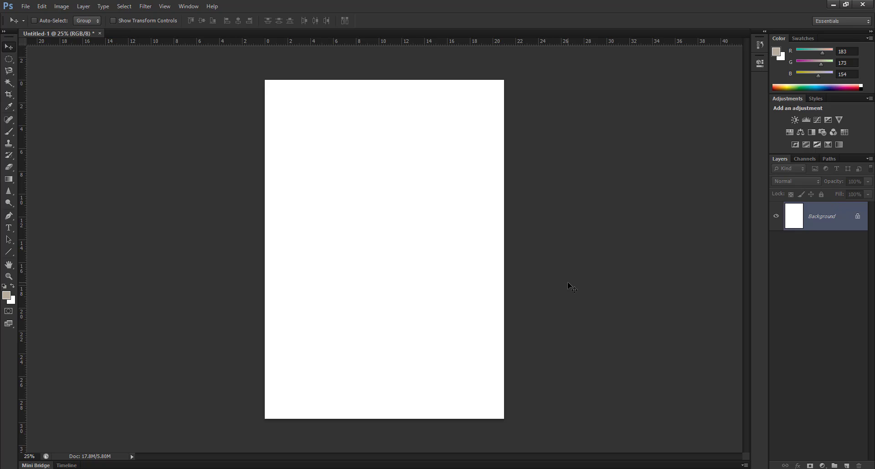
- Step backward through the history to restore the deleted Color Fill 3, Color Fill 1 and Color Fill 2 layers
key("ctrl+z")
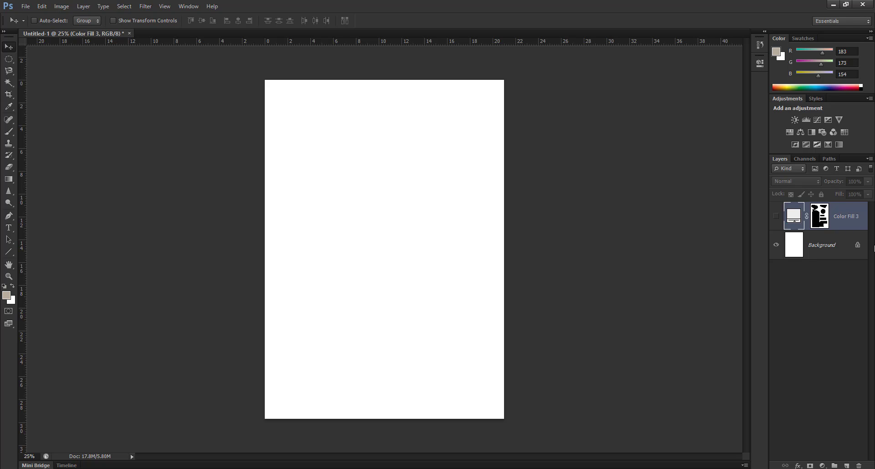
key("ctrl+alt+z")
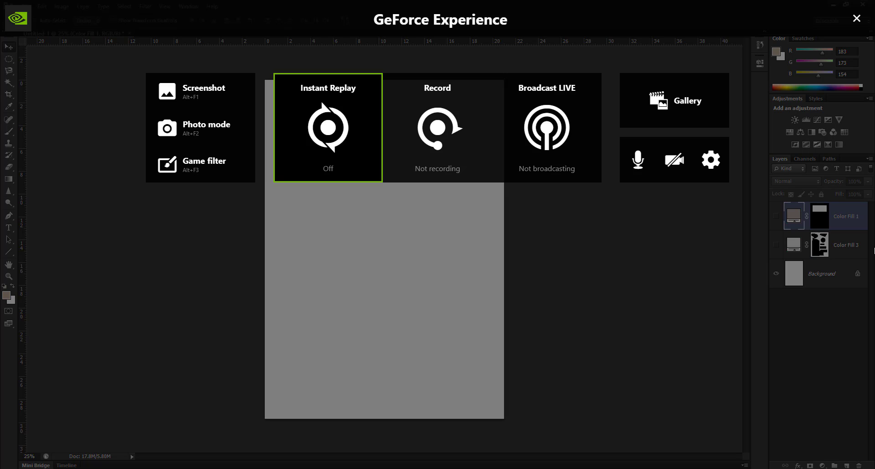
key("ctrl+alt+z")
key("ctrl+alt+z")
key("ctrl+alt+z")
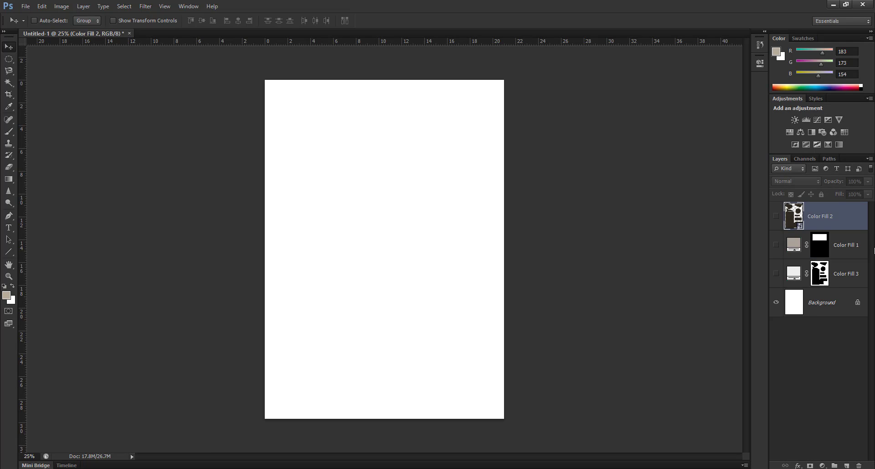
key("ctrl+alt+z")
key("ctrl+alt+z")
- Delete the Color Fill 2 and Color Fill 1 layers again and step backward to restore Color Fill 1
key("ctrl+d")
key("Delete")
key("Delete")
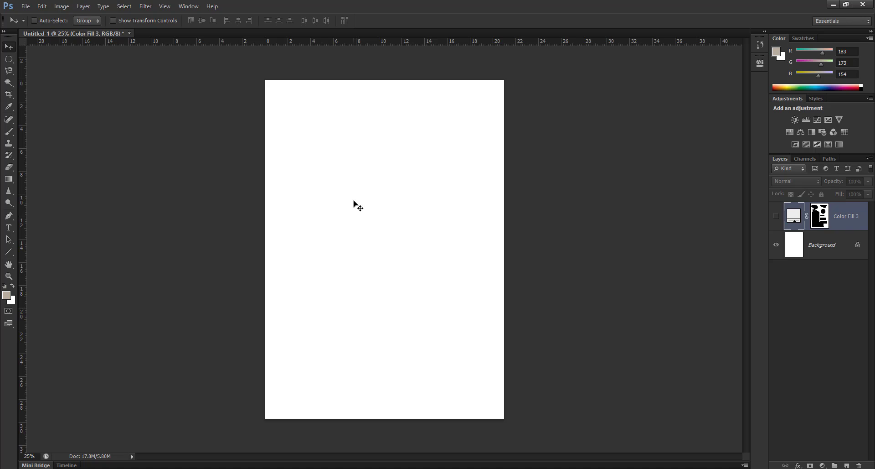
key("ctrl+alt+z")
key("alt+z")
key("alt+z")
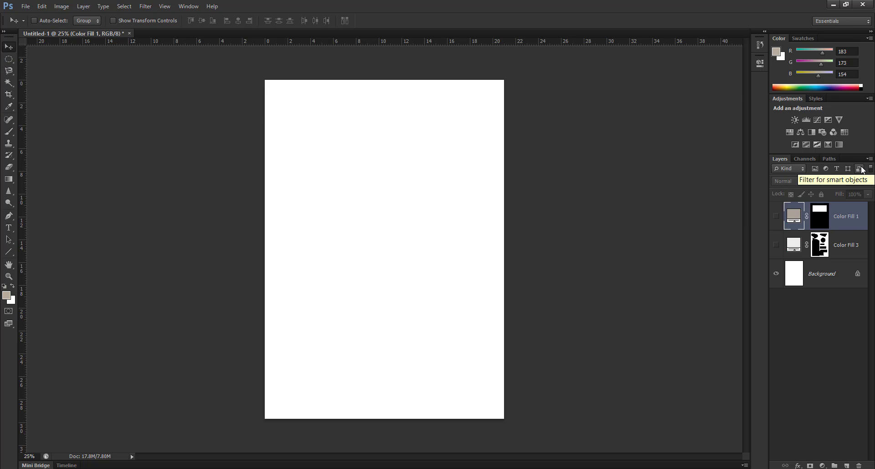
left_click(812, 465)
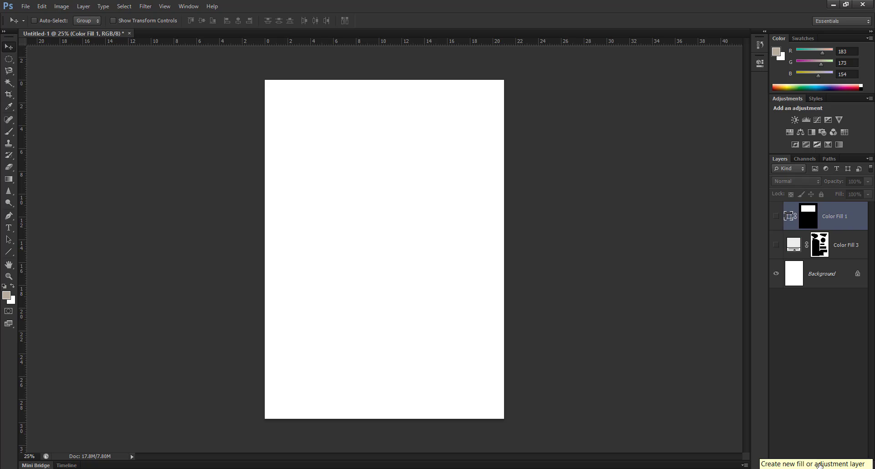
left_click(823, 465)
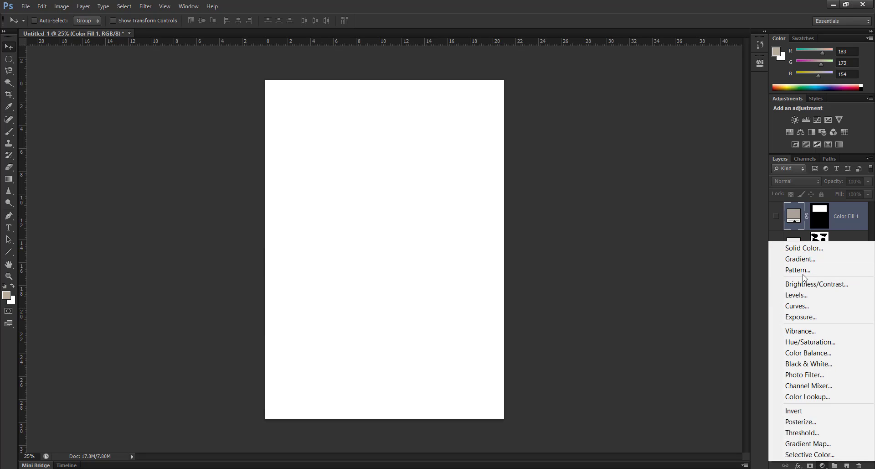
left_click(283, 264)
- On the Background layer, draw a circular selection about 12.5 cm wide in the page's upper half with the Elliptical Marquee tool
left_click(8, 59)
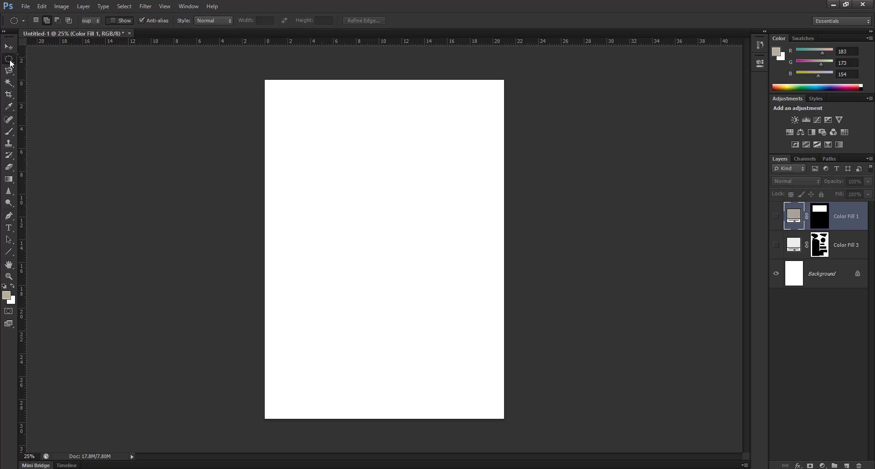
left_click(34, 59)
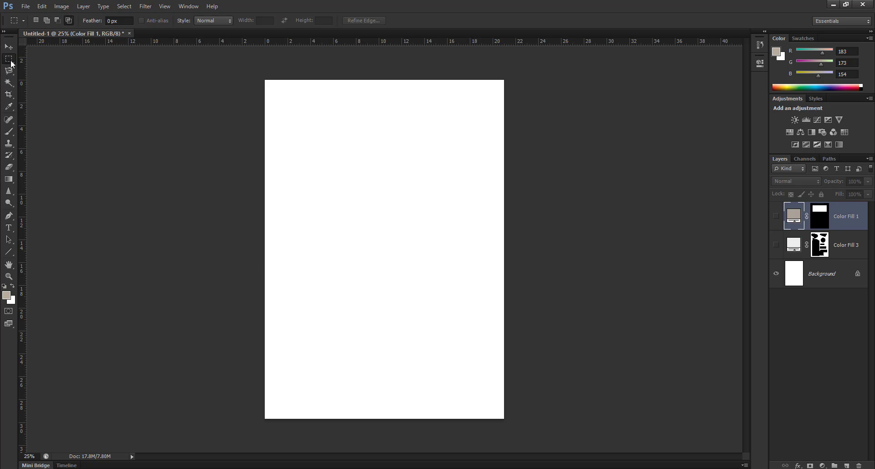
right_click(11, 63)
left_click(840, 278)
left_click(851, 210)
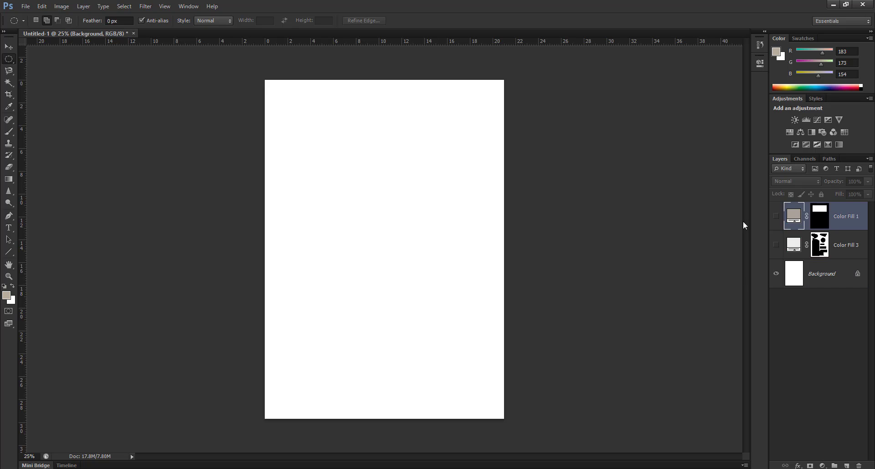
left_click(826, 276)
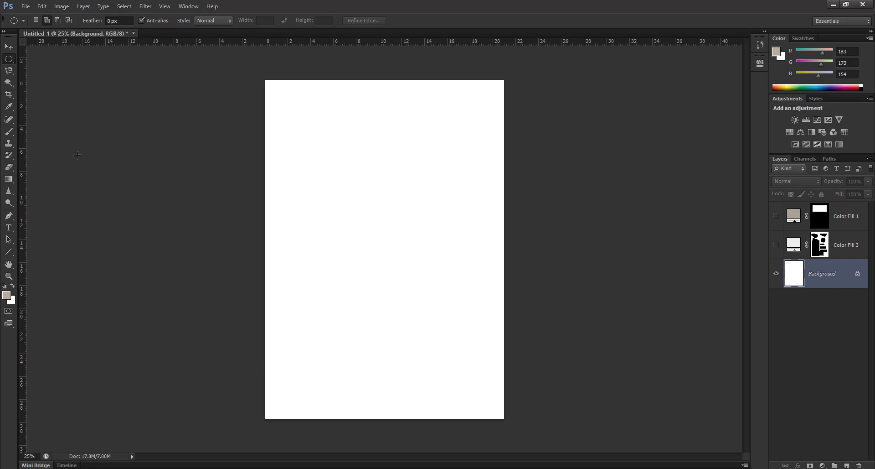
left_click_drag(313, 107, 507, 249)
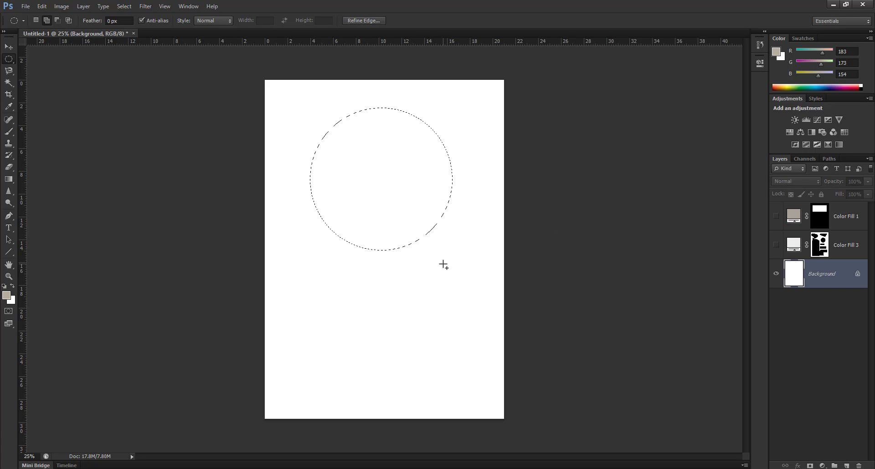
- Create a gradient fill layer from the circular selection and place its settings dialog beside the circle
left_click(823, 465)
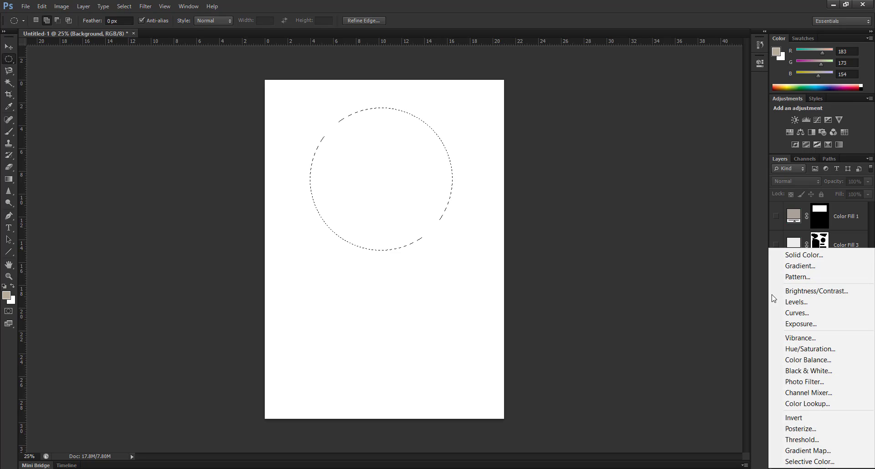
left_click(779, 267)
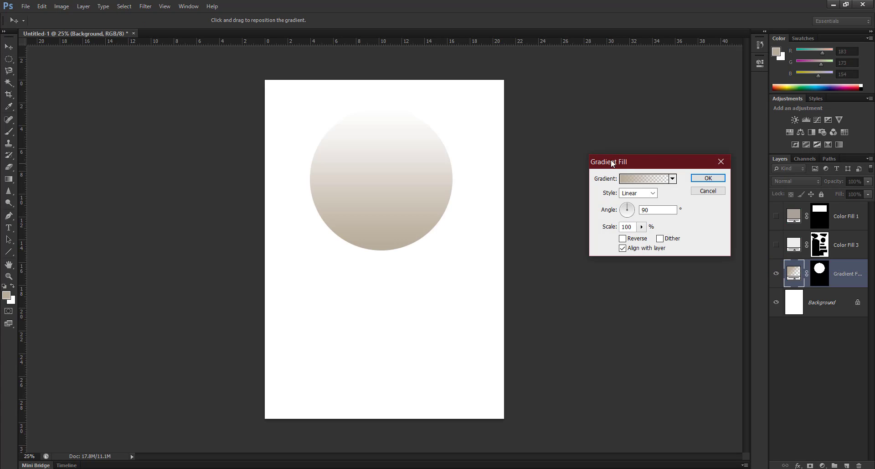
left_click_drag(612, 163, 535, 129)
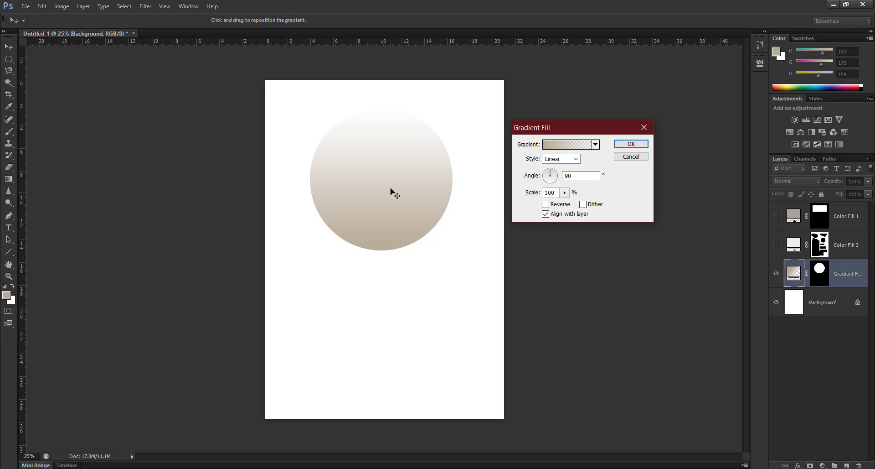
- Try several multicolour gradient presets on the circle, ending with the green, purple and blue one
left_click(596, 145)
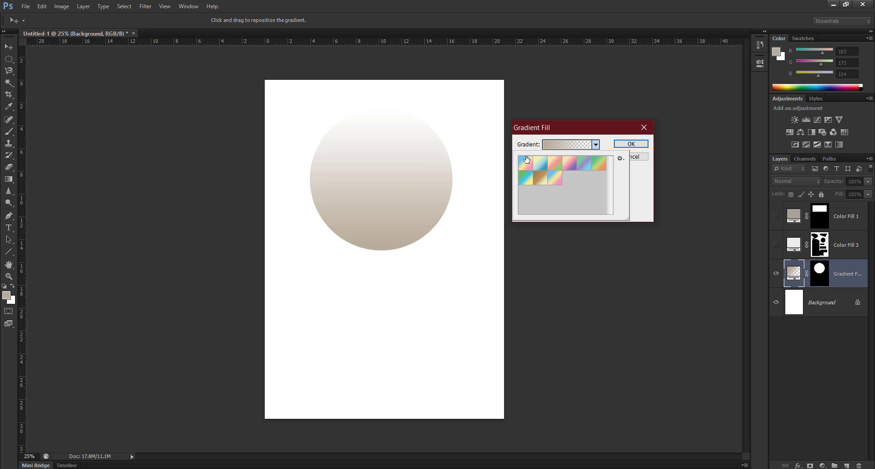
left_click(554, 163)
left_click(540, 162)
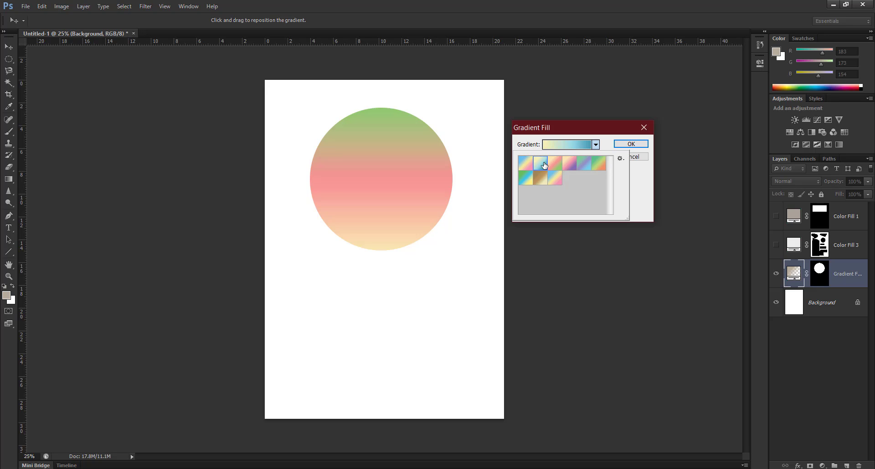
left_click(554, 163)
left_click(584, 163)
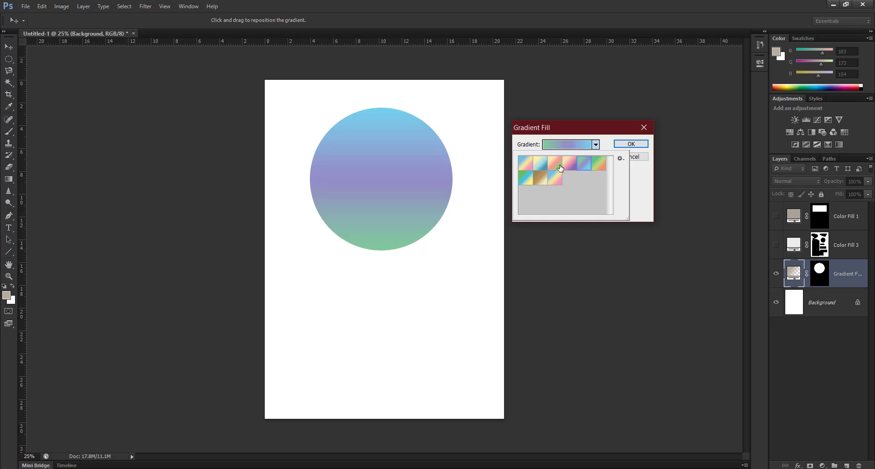
- Replace the current gradient presets with the Simple set, abandoning the save of the old gradients
left_click(620, 159)
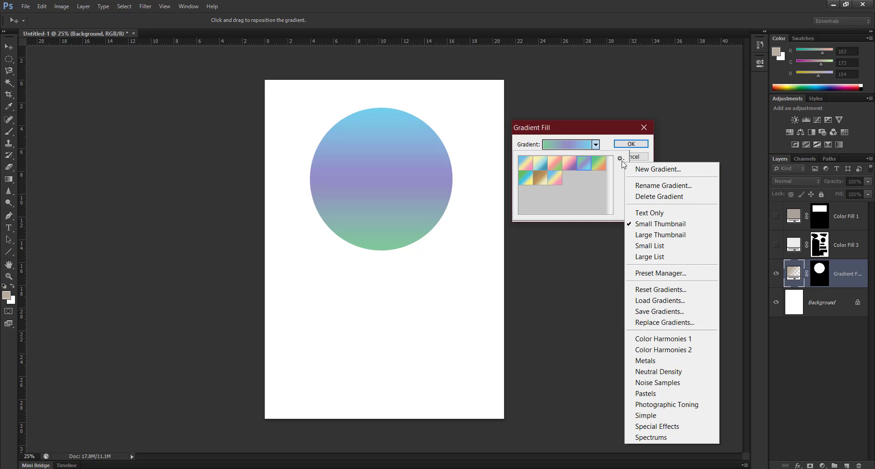
left_click(615, 160)
left_click(620, 160)
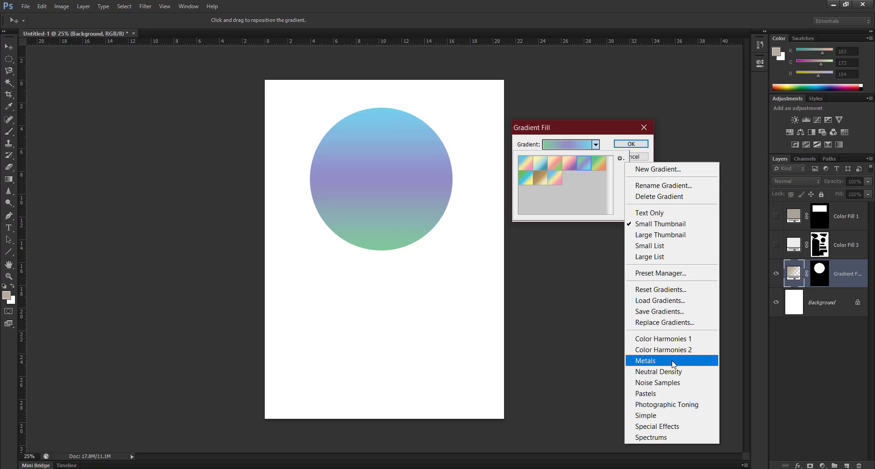
left_click(665, 415)
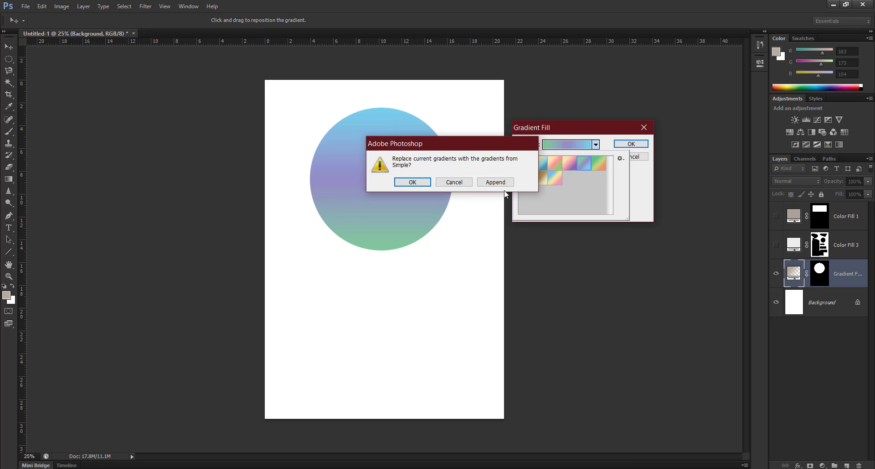
left_click(411, 182)
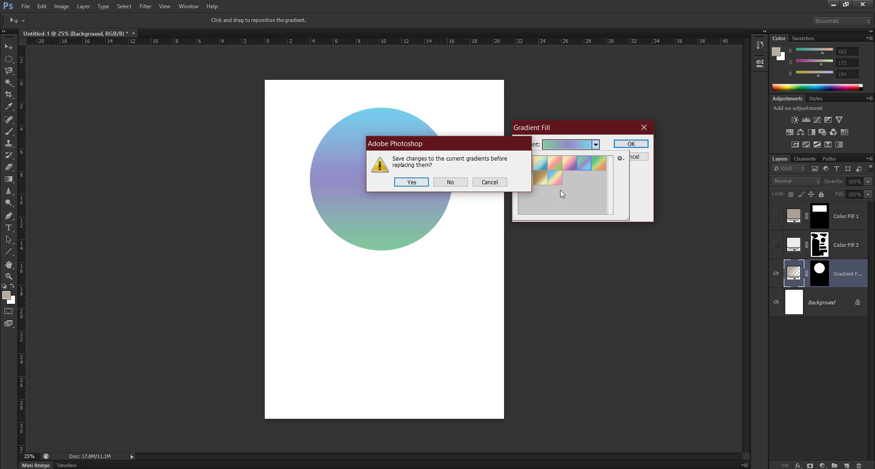
left_click(413, 182)
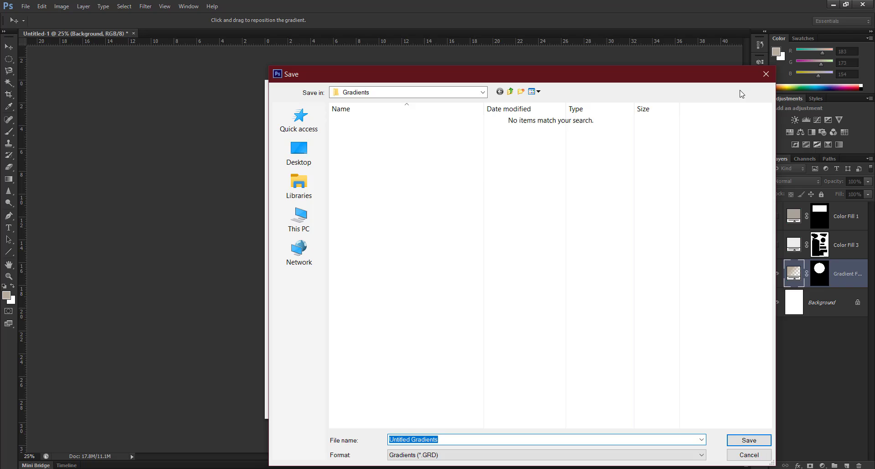
left_click(766, 74)
- Try several of the Simple gradient presets and fill the circle with the white-to-purple Plum gradient
left_click(525, 164)
left_click(543, 168)
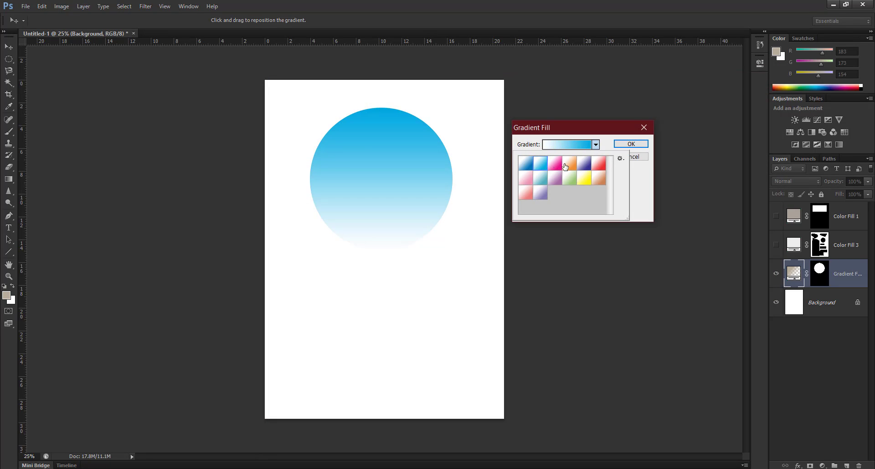
left_click(566, 167)
left_click(595, 171)
left_click(550, 183)
left_click(513, 212)
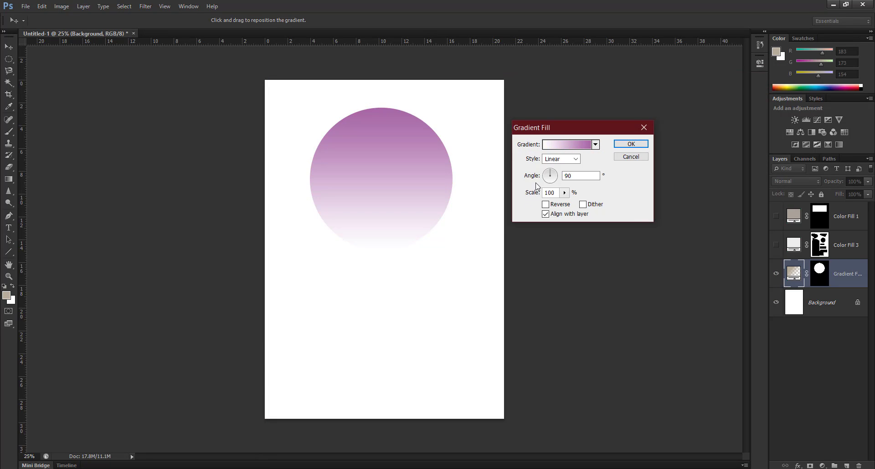
- Save the circle's white-to-purple gradient as a new preset named Plum
left_click(595, 145)
left_click(620, 158)
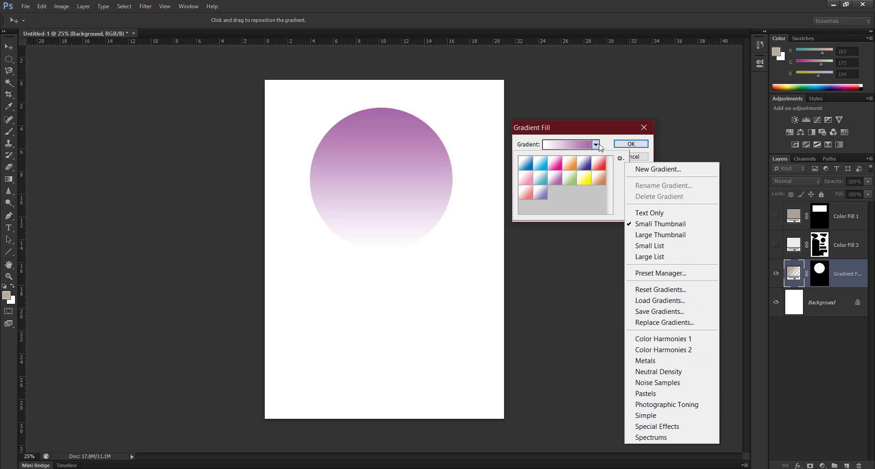
left_click(650, 173)
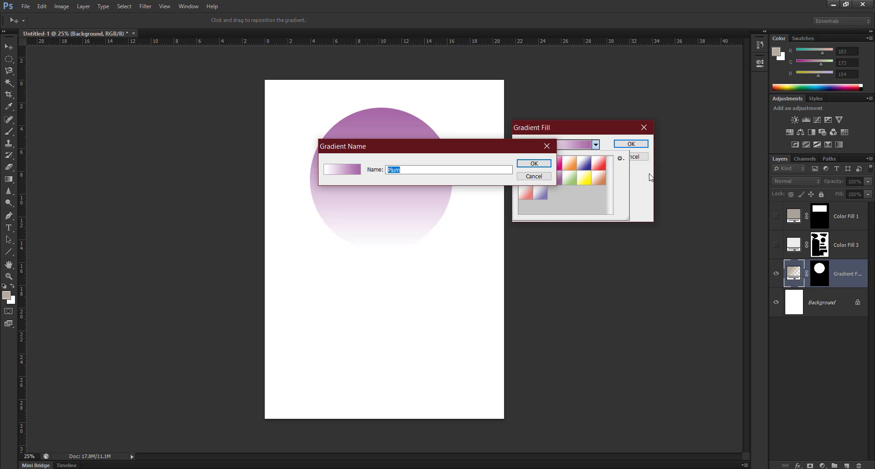
left_click(531, 164)
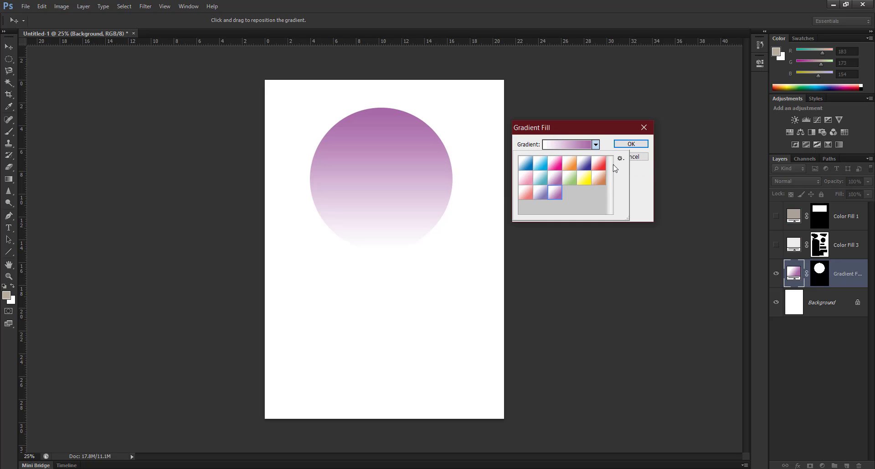
left_click(611, 147)
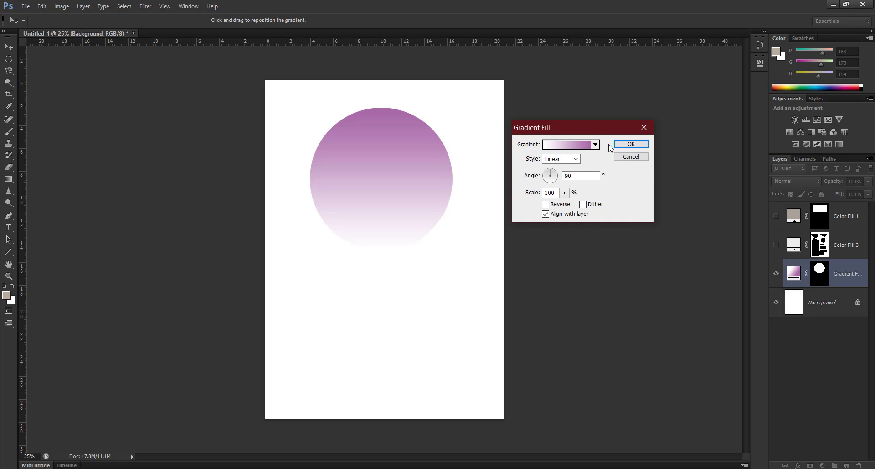
- Try the Noise gradient type for the circle in the Gradient Editor and return to the Solid type
left_click(574, 144)
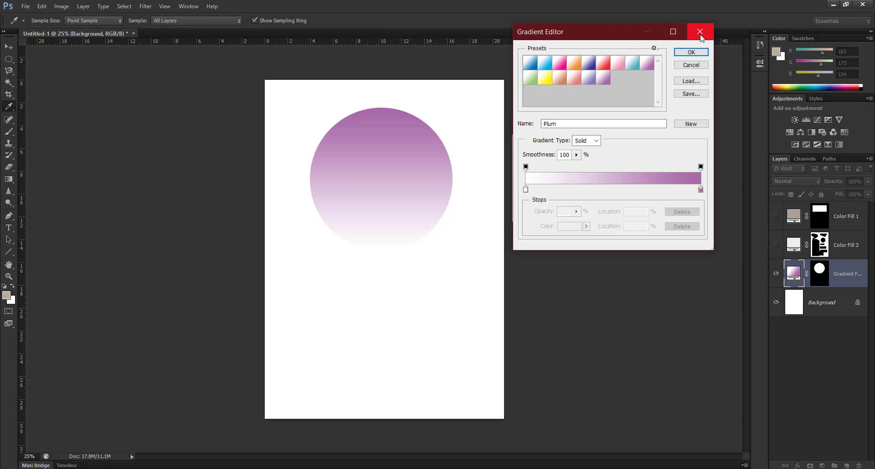
left_click(695, 31)
left_click(559, 144)
left_click(587, 140)
left_click(588, 158)
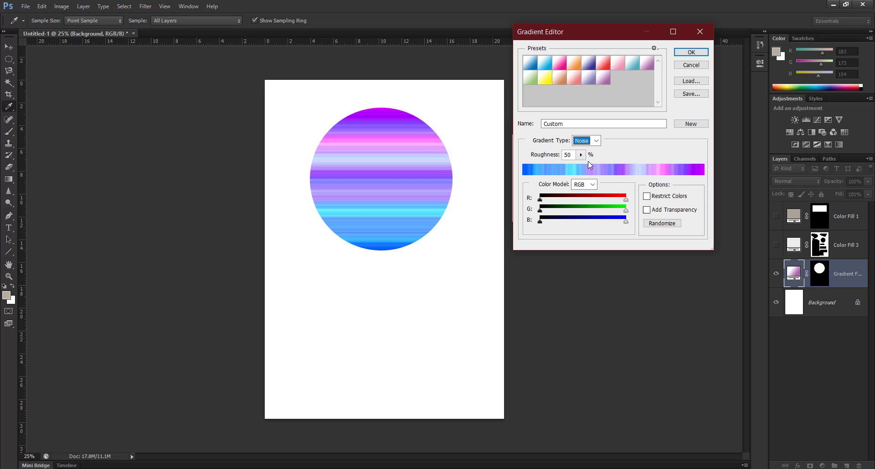
left_click(618, 192)
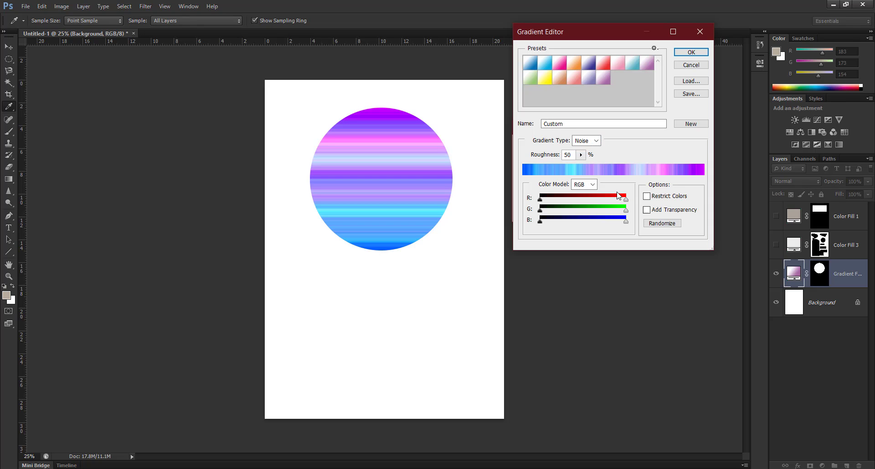
left_click(595, 145)
left_click(585, 150)
- Recolour the Plum gradient's purple end stop to a muted greyish mauve and accept the edited gradient
mouse_move(525, 189)
left_mouse_down()
mouse_move(581, 189)
mouse_move(525, 190)
left_mouse_up()
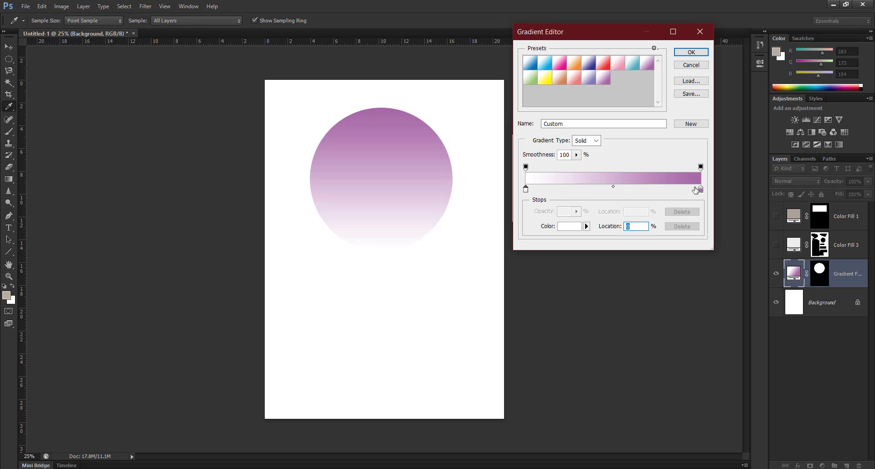
mouse_move(700, 189)
left_mouse_down()
mouse_move(646, 190)
mouse_move(701, 189)
left_mouse_up()
left_click(581, 226)
left_click(540, 78)
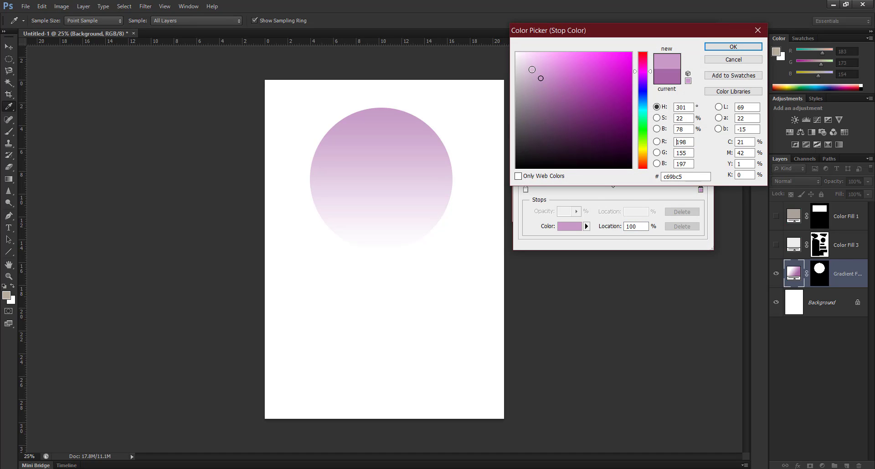
left_click(601, 69)
left_click(603, 123)
left_click(536, 146)
left_click(517, 92)
left_click(536, 135)
left_click(532, 90)
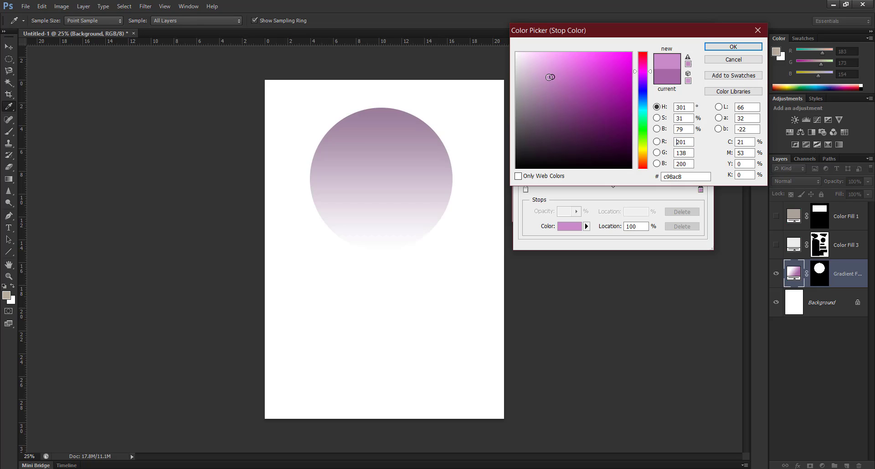
left_click(740, 48)
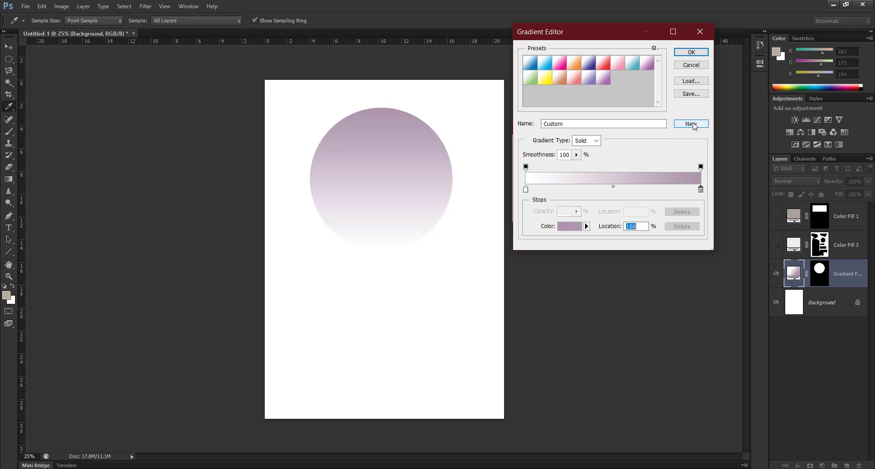
left_click(691, 52)
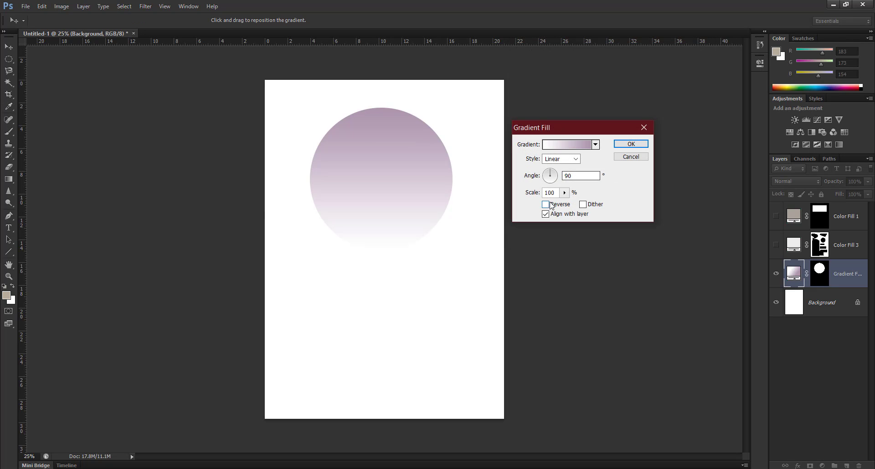
- Try the Radial, Angle, Reflected and Diamond styles on the circle's gradient fill
left_click(577, 159)
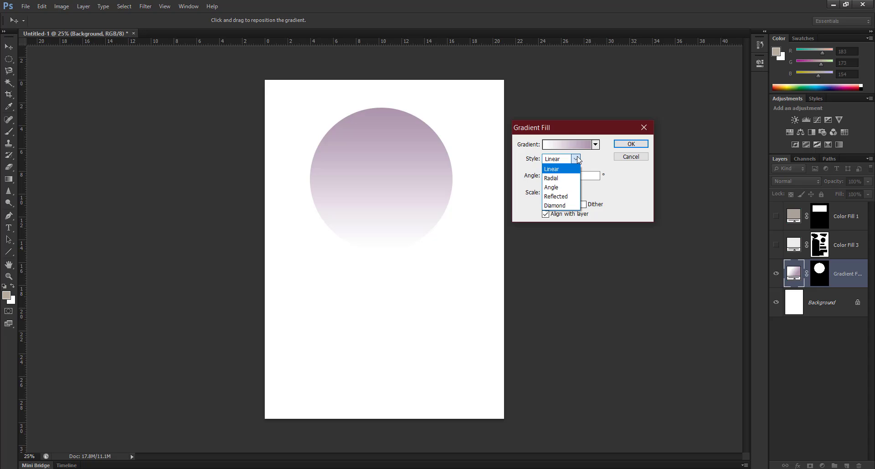
left_click(565, 178)
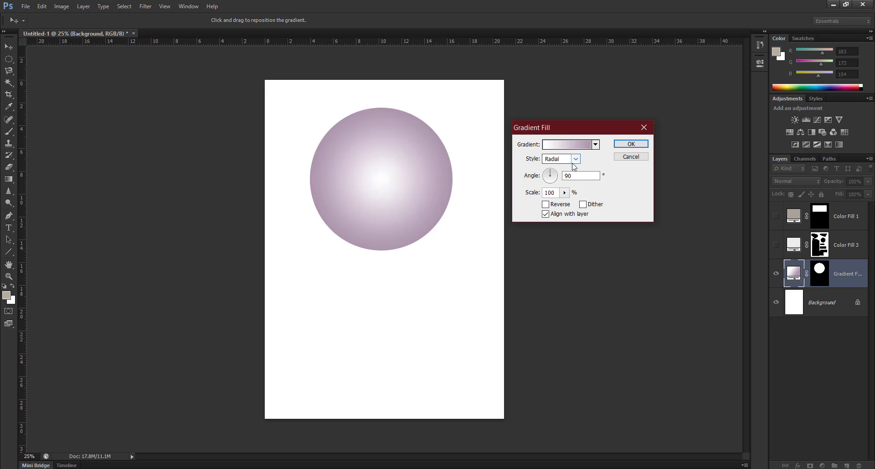
left_click(574, 161)
left_click(551, 178)
left_click(575, 160)
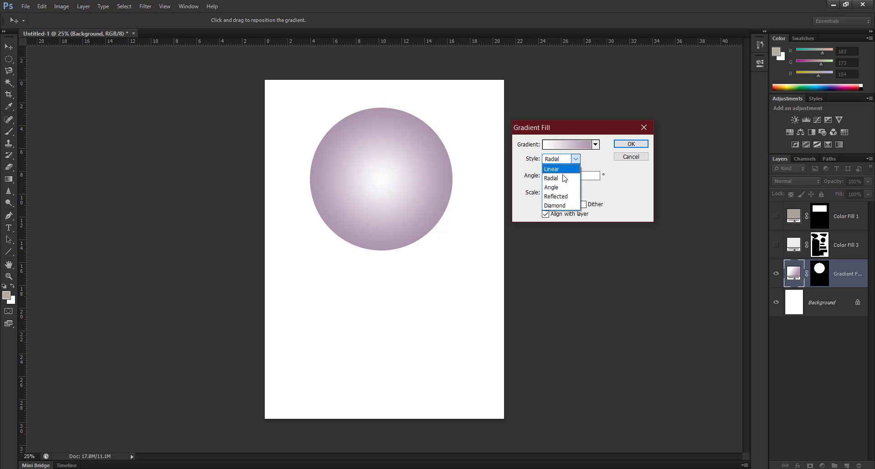
left_click(552, 187)
left_click(576, 159)
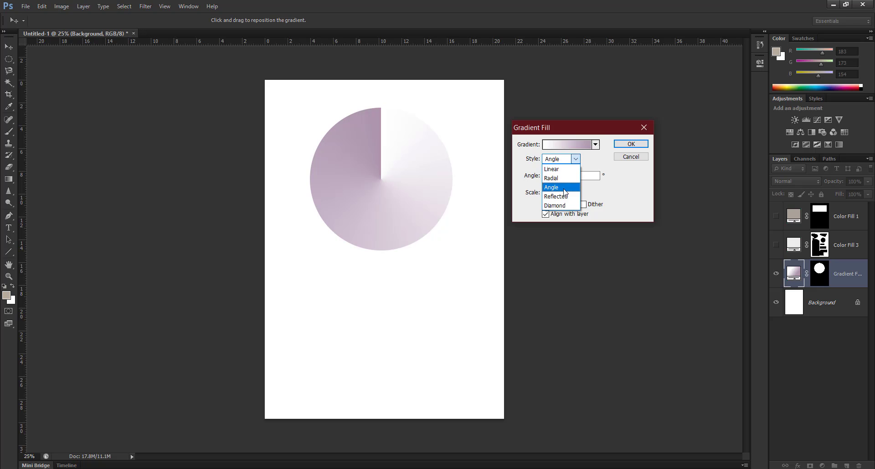
left_click(564, 195)
left_click(576, 159)
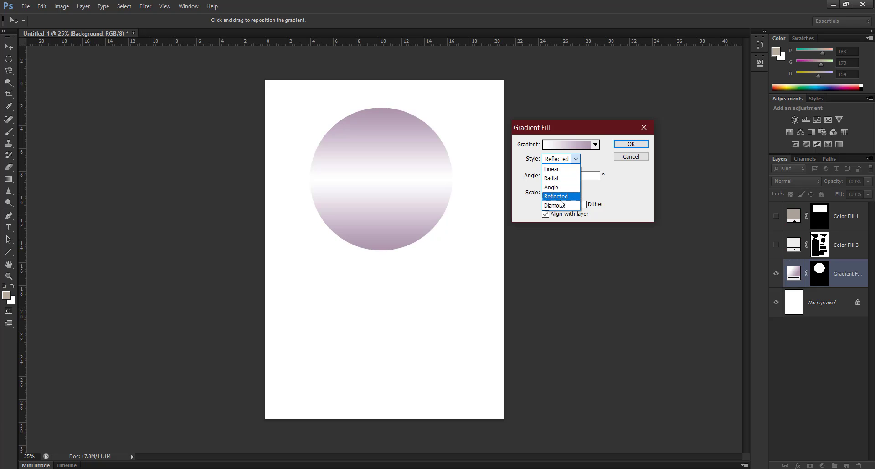
left_click(561, 205)
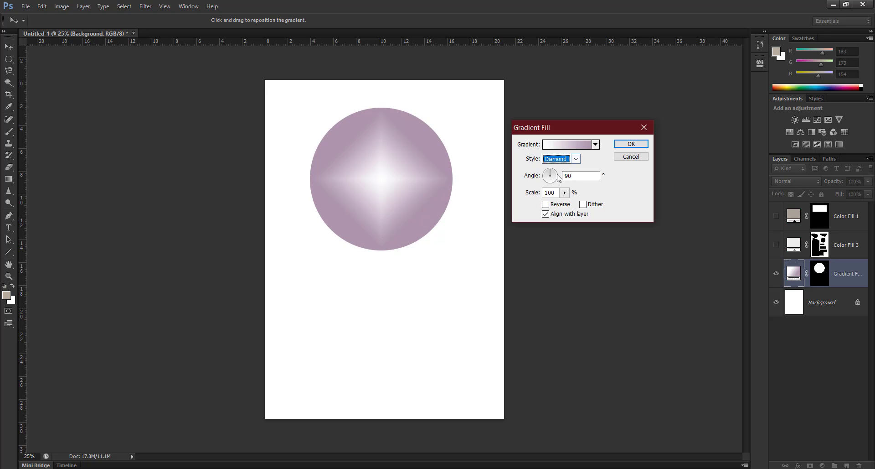
- Try different gradient angles on the circle: Diamond at -90°, Reflected at 135° and Radial at 36.87°
left_click_drag(559, 177, 545, 181)
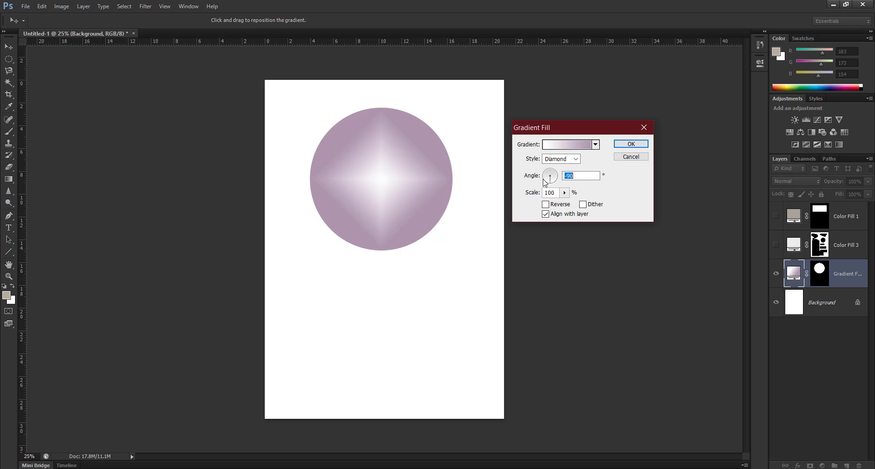
left_click(575, 159)
left_click(564, 195)
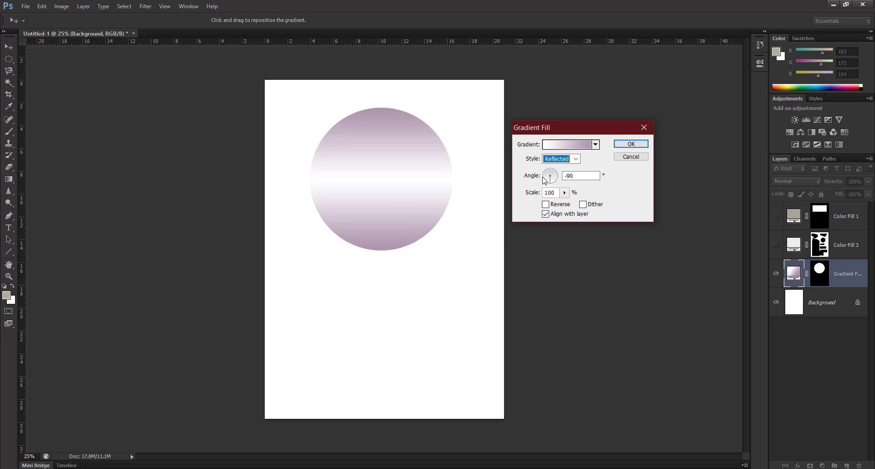
left_click(552, 178)
left_click(554, 181)
left_click_drag(549, 181, 547, 172)
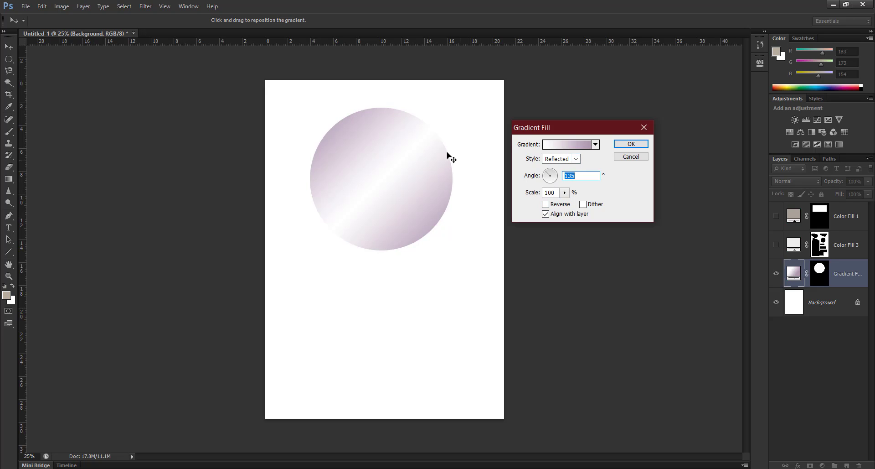
left_click(575, 160)
left_click(552, 179)
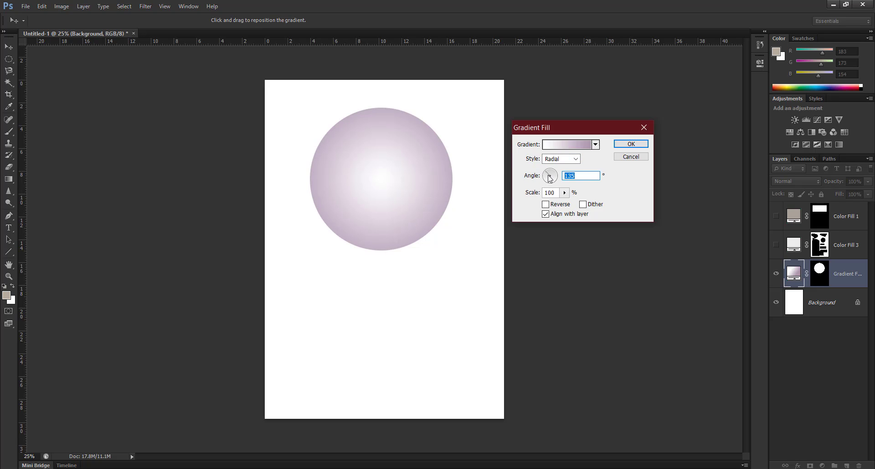
left_click_drag(549, 175, 558, 170)
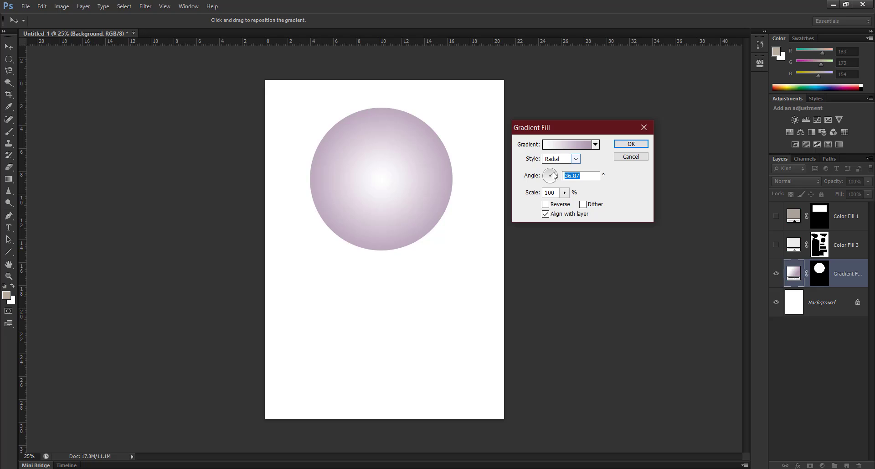
- Try the Linear style at an angle of -56.31° on the circle and cancel the gradient fill
left_click(562, 159)
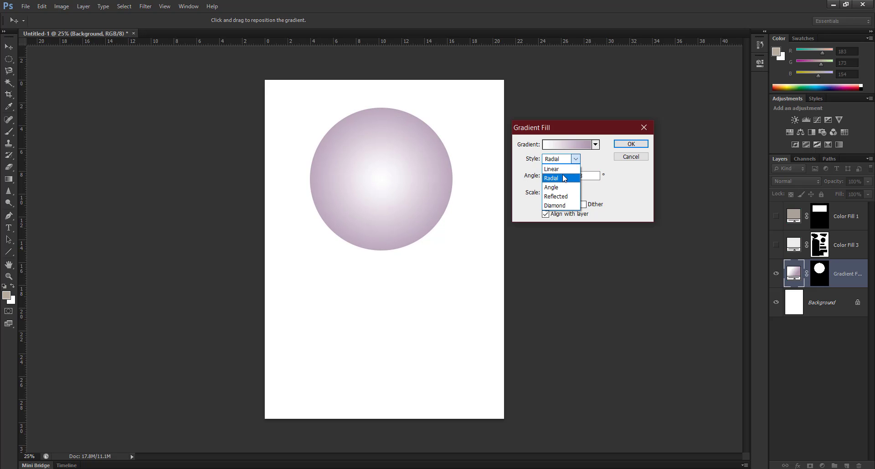
left_click(552, 169)
left_click(552, 183)
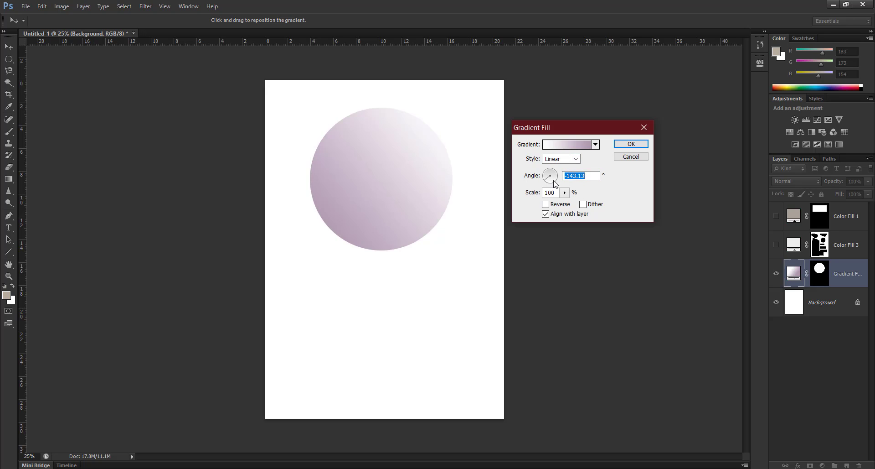
left_click_drag(555, 183, 575, 206)
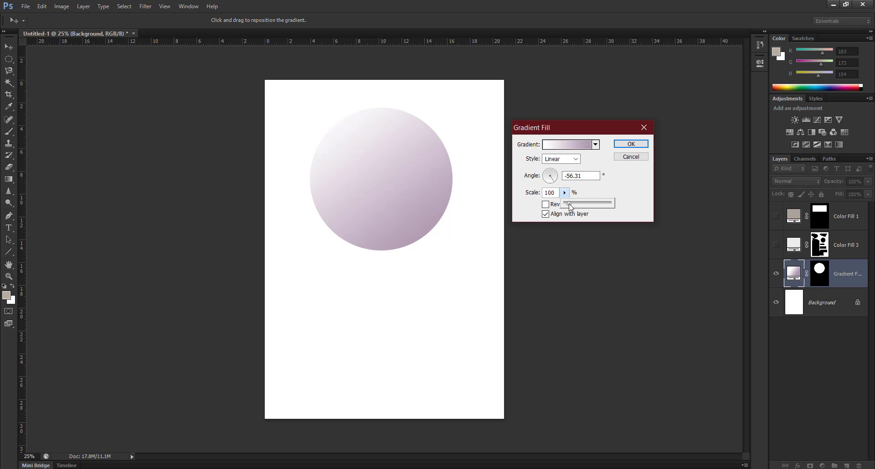
left_click(631, 157)
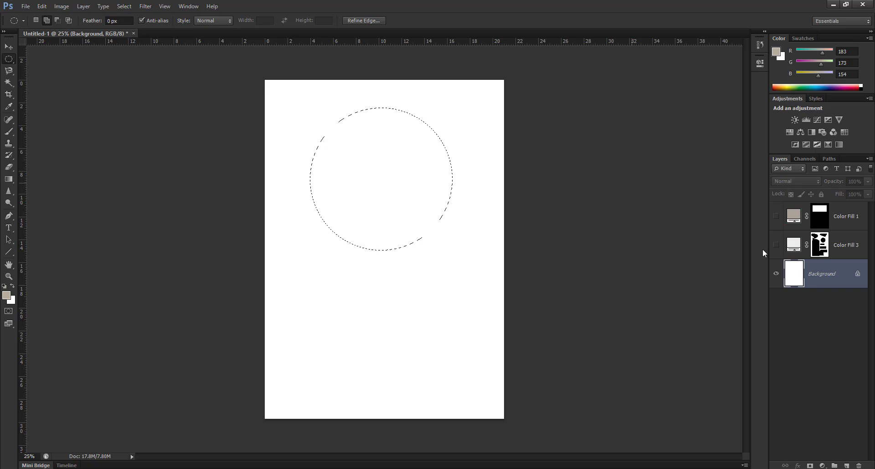
- Add a linear beige-to-transparent gradient fill layer to the circular selection, with the gradient angled diagonally from the circle's lower left
left_click(822, 465)
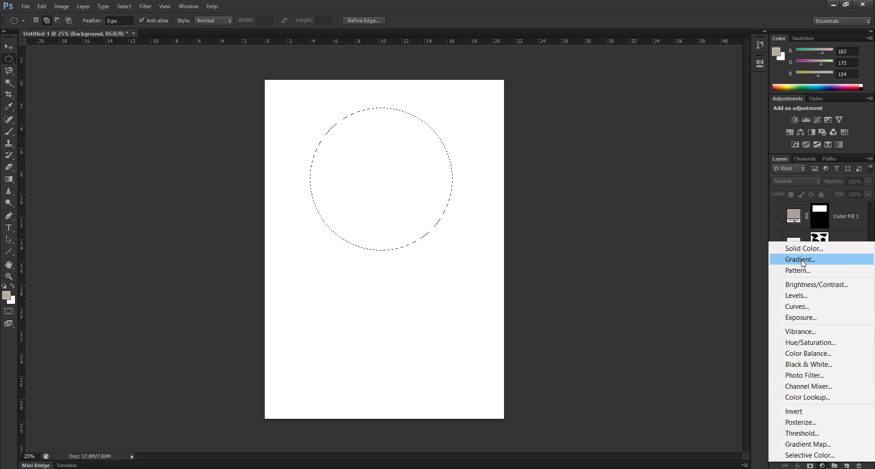
left_click(802, 259)
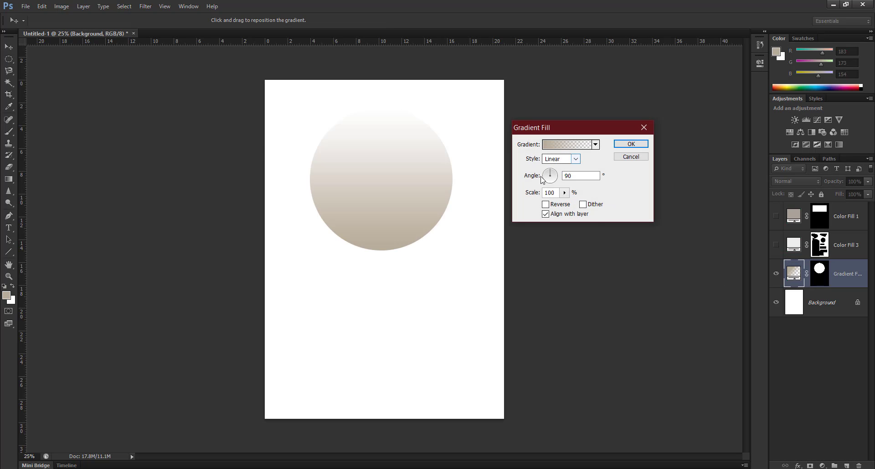
left_click(546, 180)
left_click(631, 144)
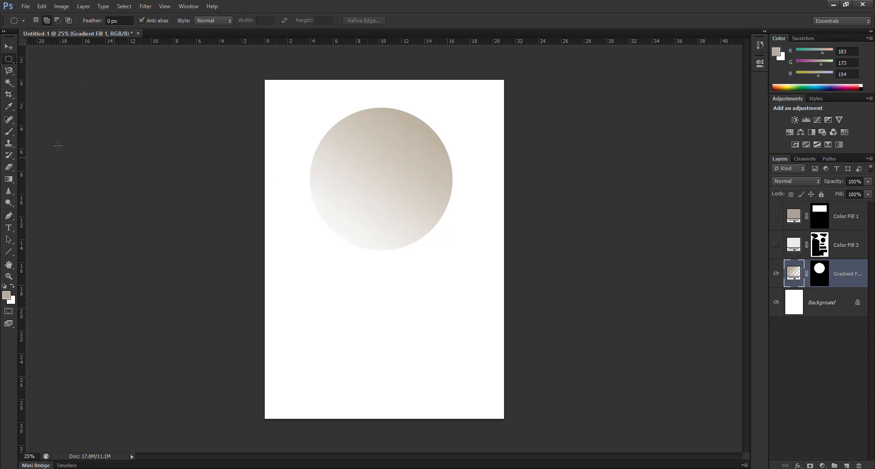
- Select the Gradient Fill 1 layer from the canvas and move the circle down to the middle of the page
left_click(9, 46)
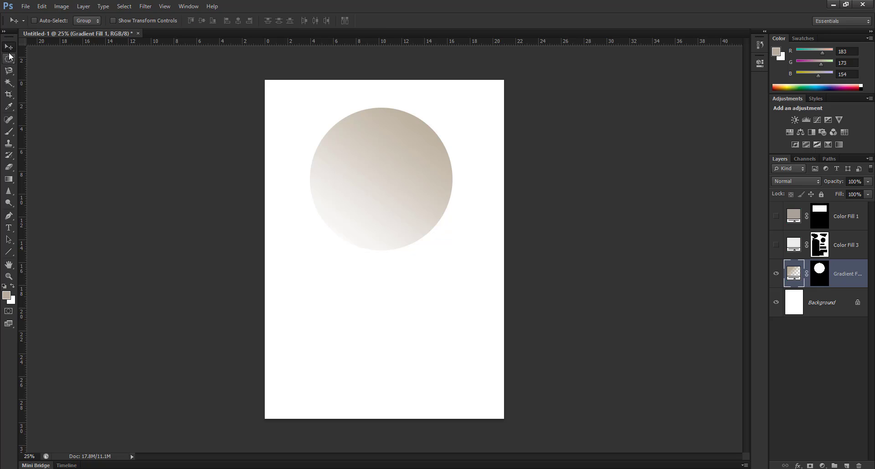
left_click_drag(380, 221, 384, 204)
right_click(383, 202)
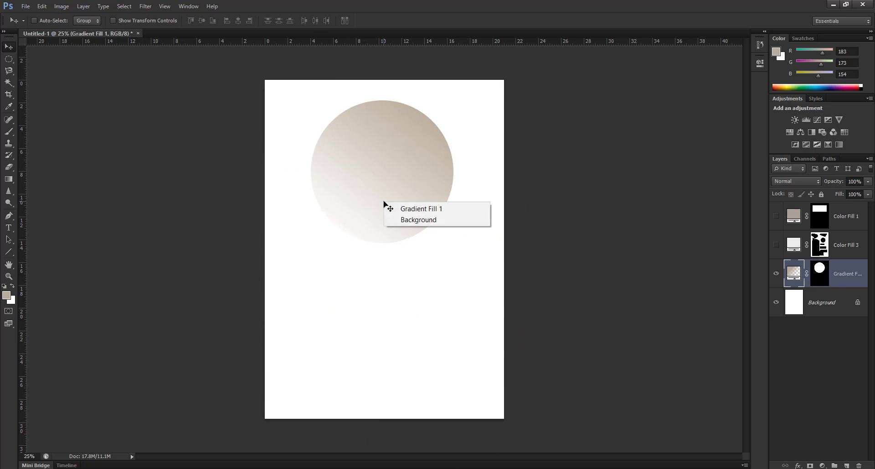
left_click(401, 205)
left_click_drag(368, 160, 365, 255)
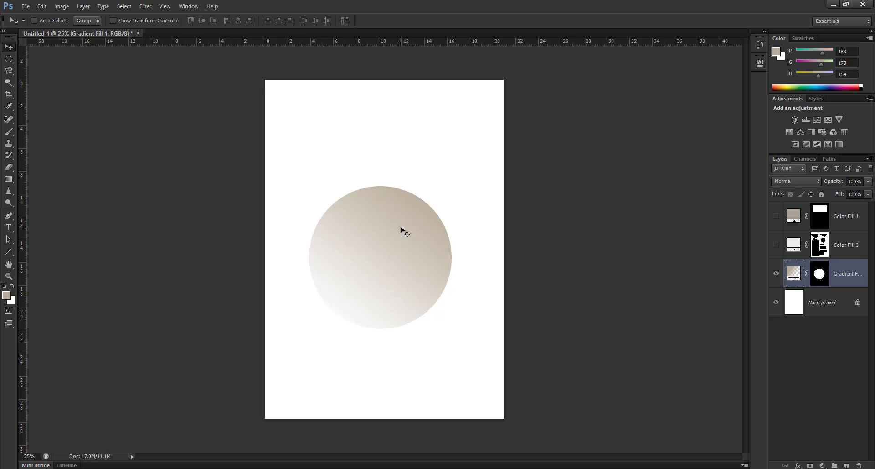
- Scale the circle proportionally to 88.34% with Free Transform and move it near the top of the page
key("ctrl+t")
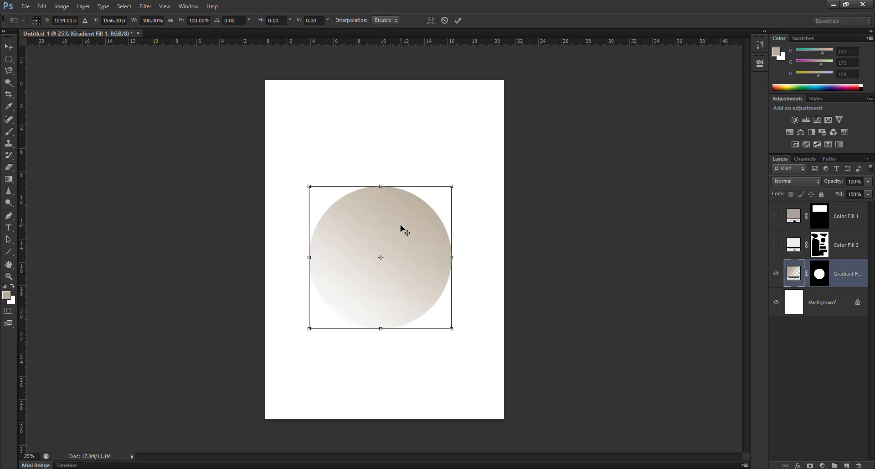
left_click_drag(451, 187, 429, 188)
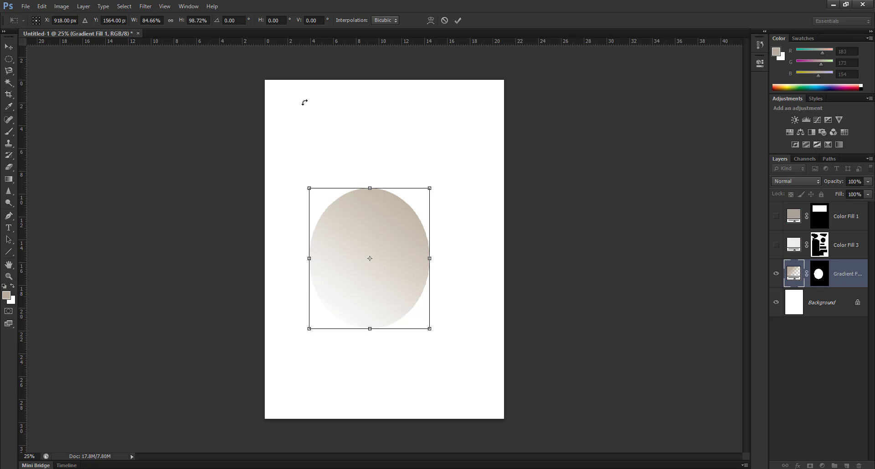
left_click(171, 21)
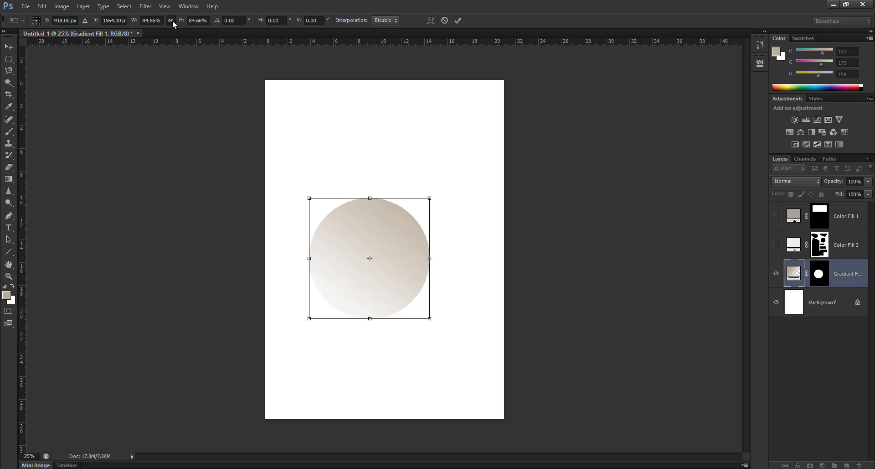
left_click_drag(426, 280, 326, 303)
left_click_drag(292, 352, 371, 285)
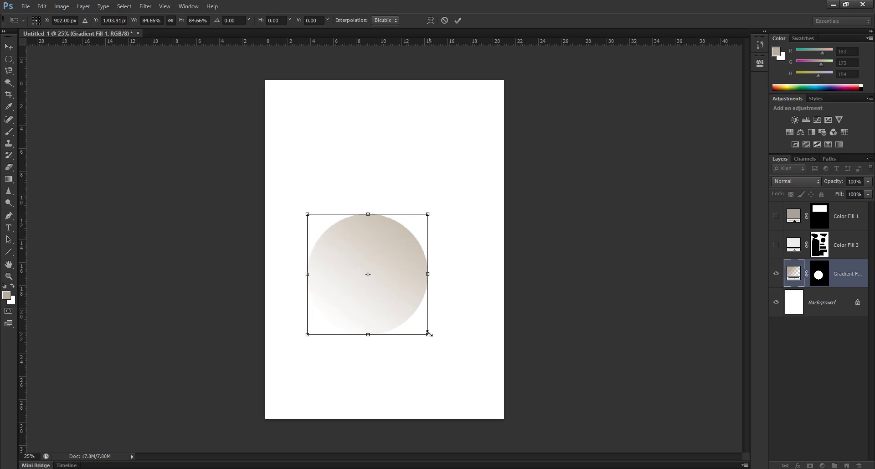
mouse_move(429, 334)
left_mouse_down()
mouse_move(448, 338)
mouse_move(434, 340)
left_mouse_up()
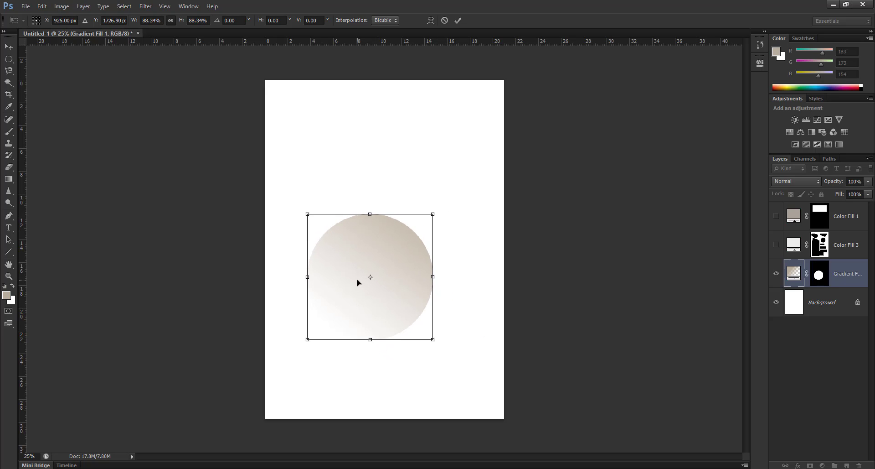
key("Return")
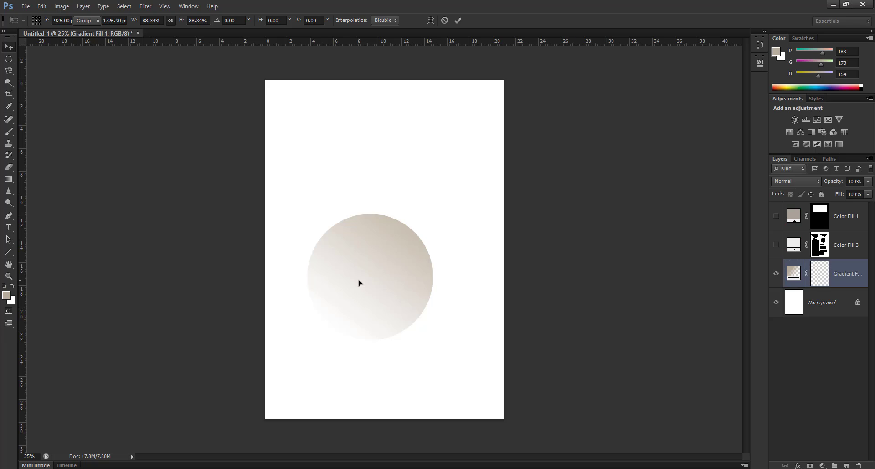
left_click_drag(375, 293, 382, 226)
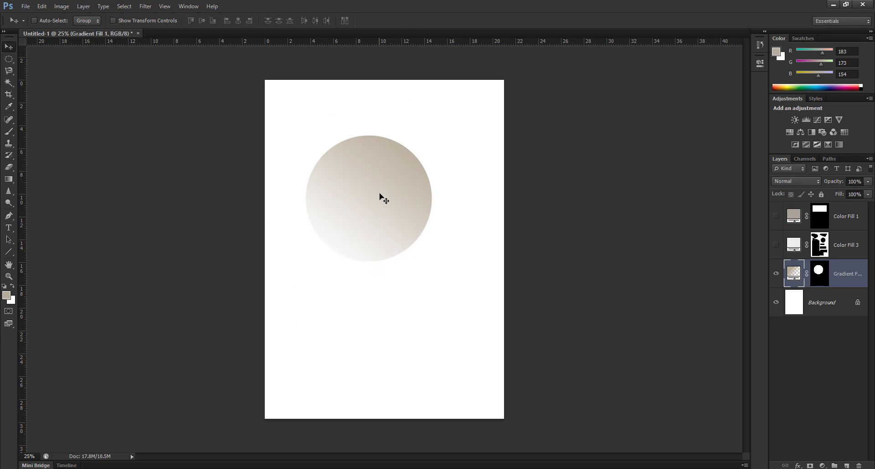
left_click_drag(381, 196, 387, 167)
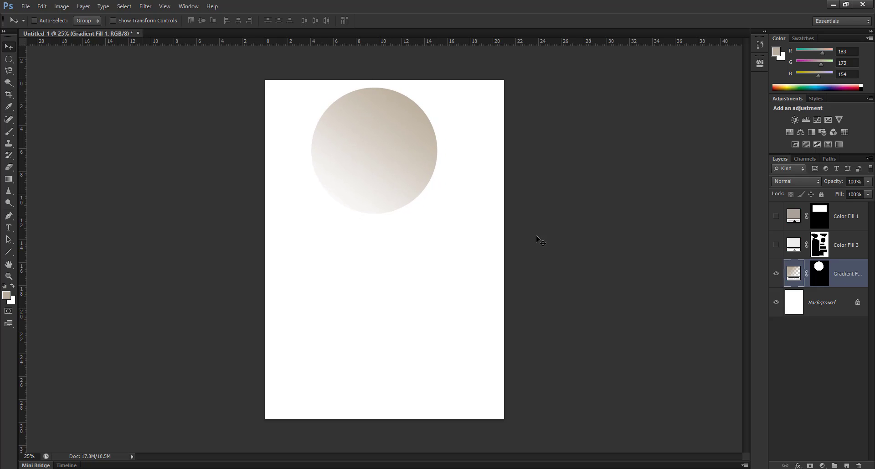
- Draw a rectangular marquee selection about 7.5 by 7 cm below the circle
left_click_drag(9, 59, 33, 61)
left_click_drag(312, 238, 398, 319)
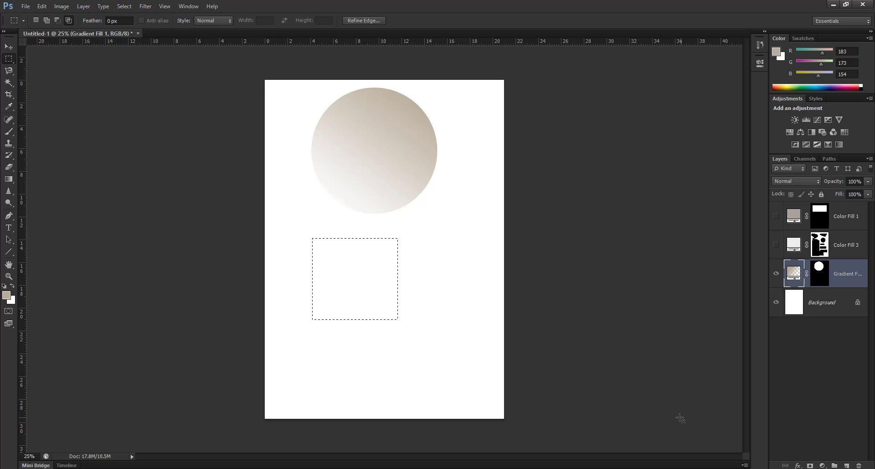
- Try a pattern fill layer on the rectangular selection, previewing several patterns and ending with the nearly white one
left_click(821, 465)
left_click(798, 274)
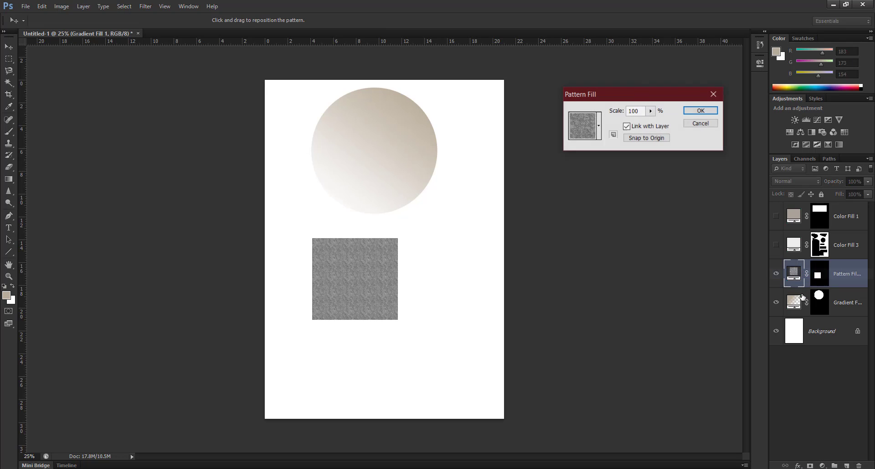
left_click_drag(592, 93, 492, 169)
left_click(497, 203)
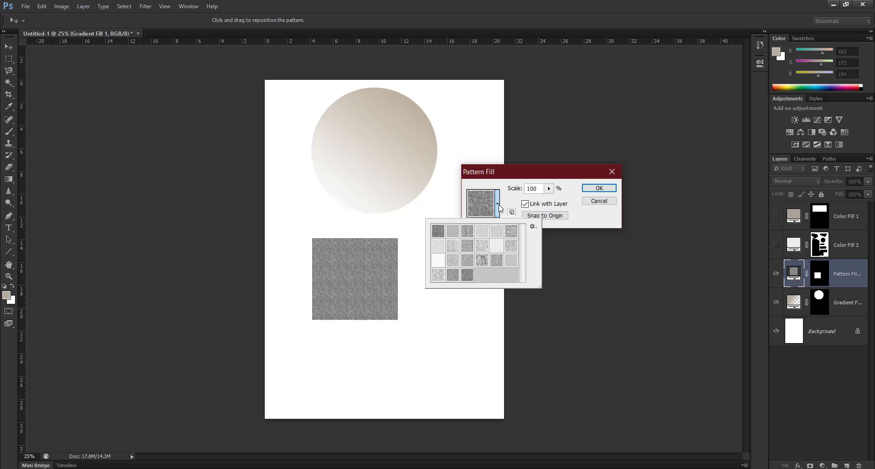
left_click(501, 249)
left_click(478, 246)
left_click(435, 244)
left_click(438, 260)
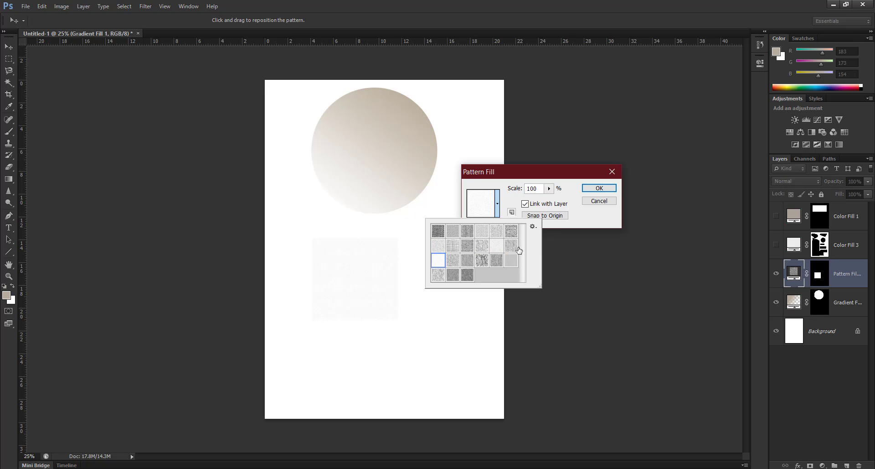
- Replace the current patterns with the Artist Surfaces set and preview a light grey pattern in the rectangle
left_click(533, 227)
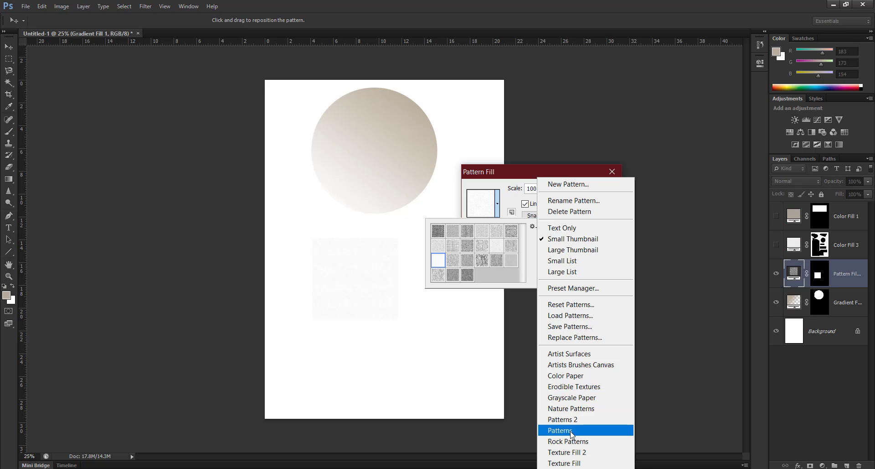
left_click(583, 354)
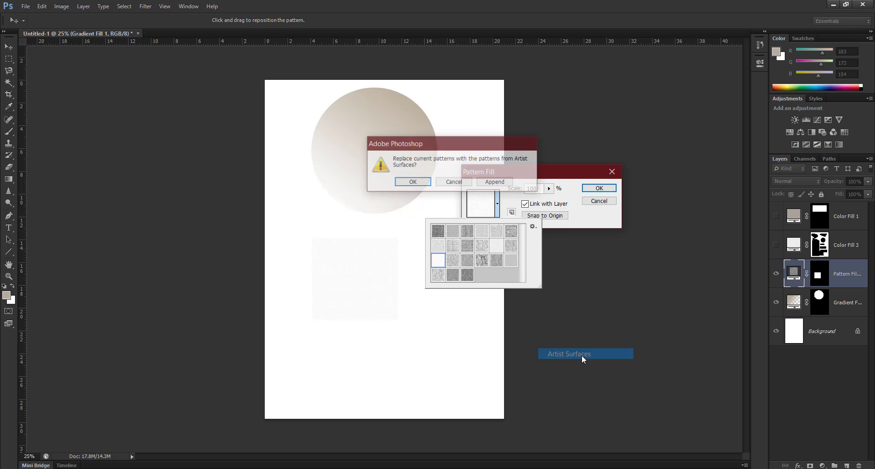
left_click(406, 180)
left_click(495, 235)
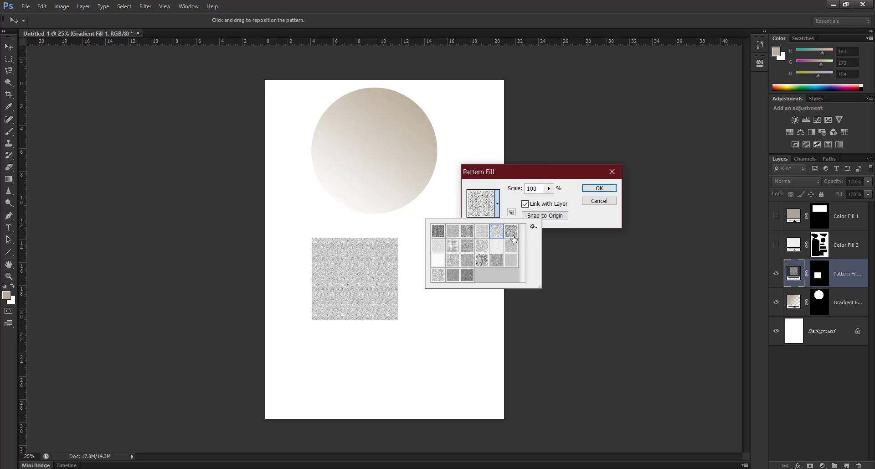
- Replace the current patterns with the Texture Fill set and preview its first, cloudy dark grey pattern
left_click(533, 227)
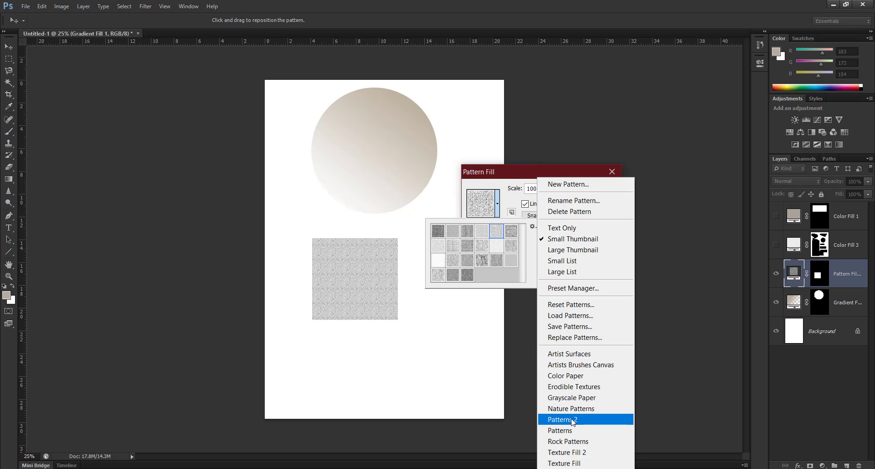
left_click(576, 462)
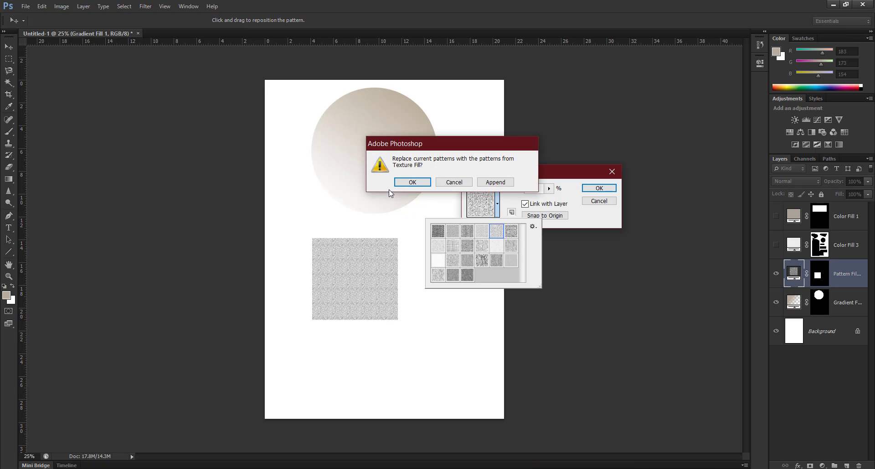
left_click(413, 183)
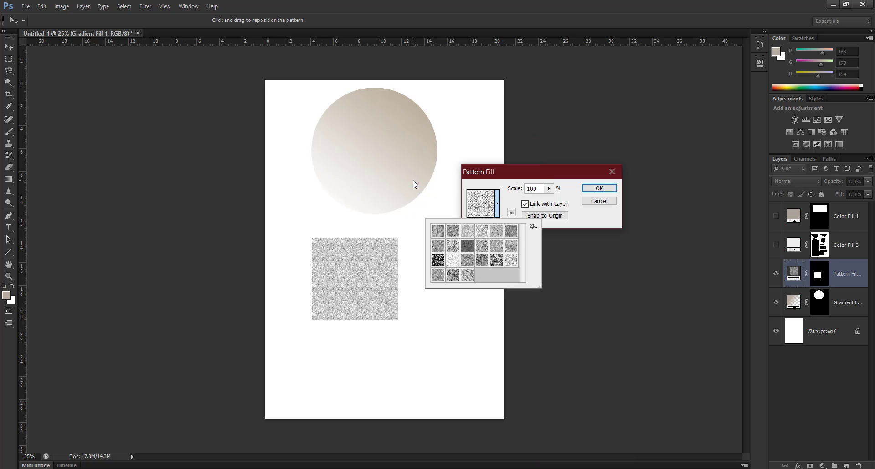
left_click(470, 235)
left_click(440, 232)
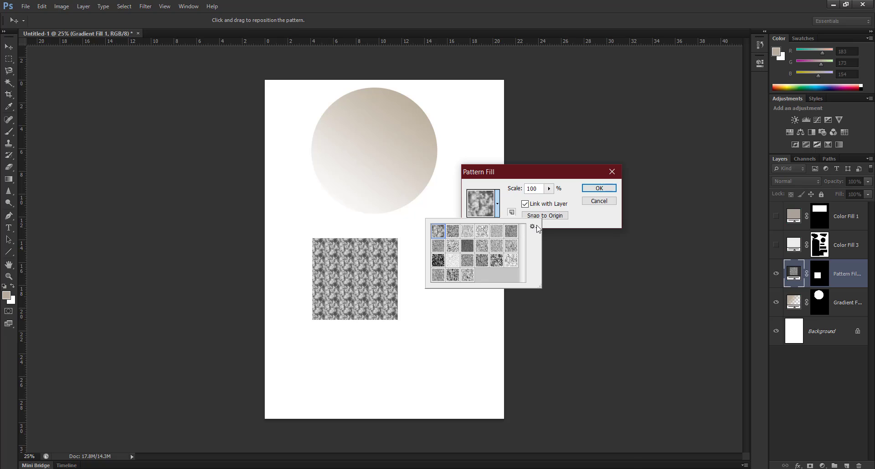
- Replace the current patterns with the Texture Fill 2 set and preview the diagonally streaked grey pattern
left_click(532, 227)
left_click(589, 453)
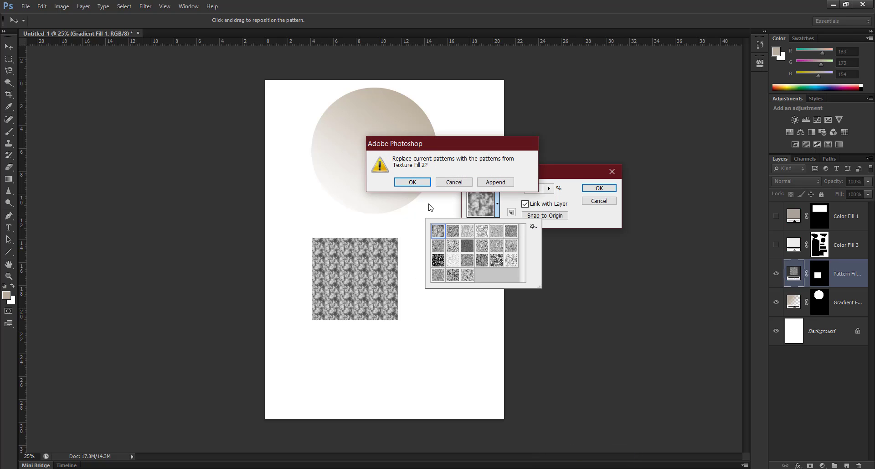
left_click(423, 182)
left_click(482, 260)
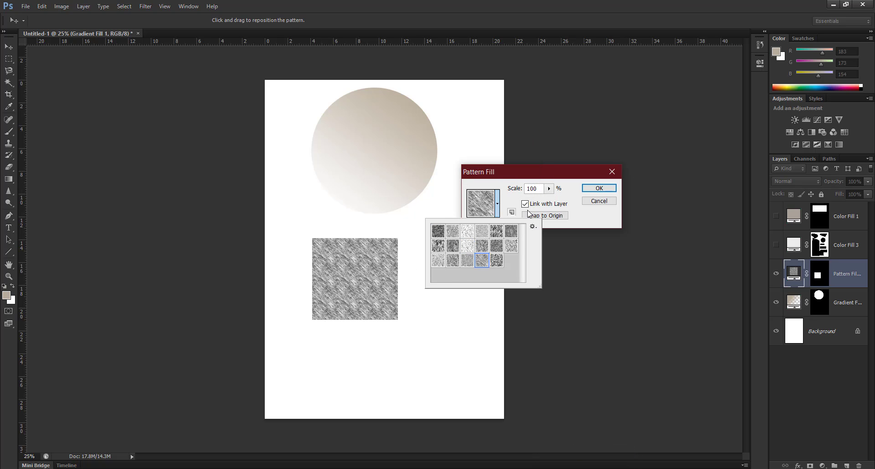
- Look over the other pattern sets and the pattern scale control, and cancel the pattern fill
left_click(532, 226)
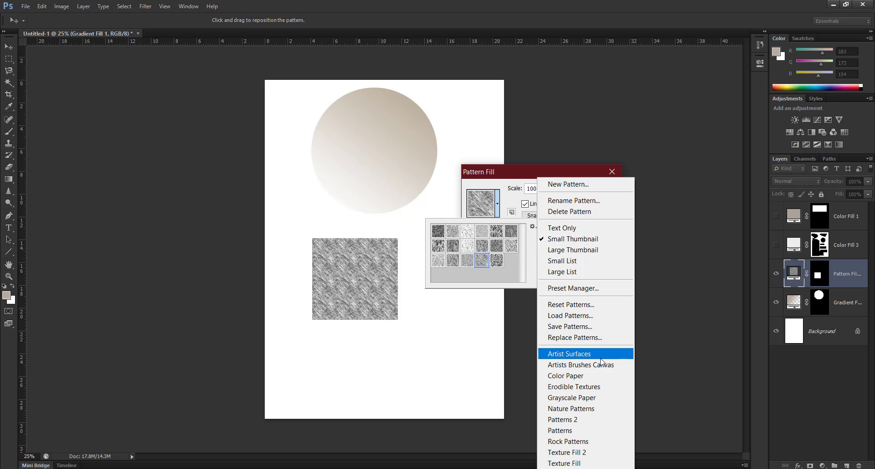
left_click(460, 248)
left_click(562, 191)
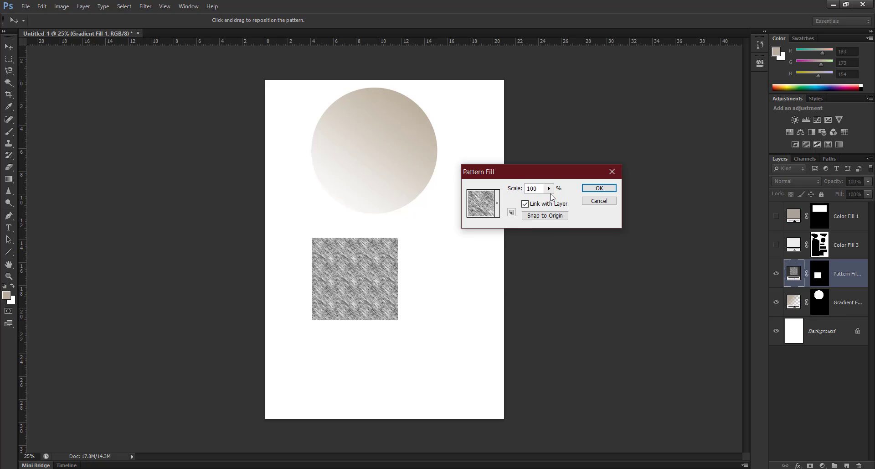
left_click(548, 189)
left_click_drag(548, 198, 596, 201)
left_click(601, 201)
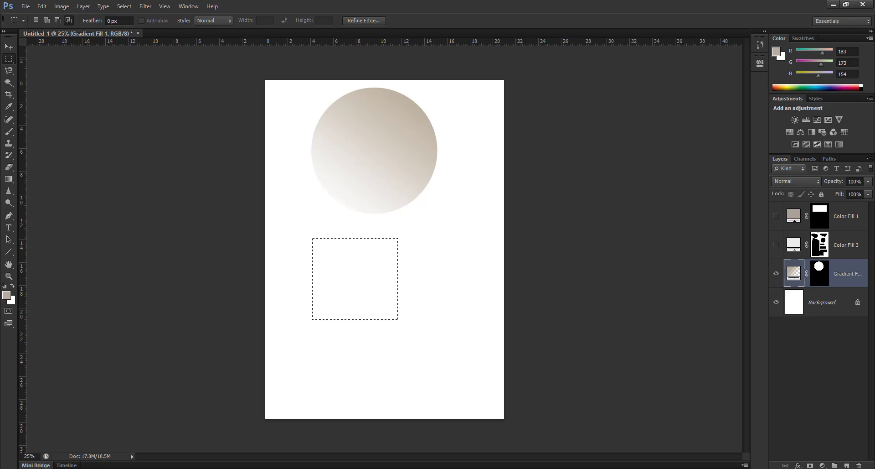
- Drop the current selection and draw a larger rectangular marquee about 11.5 by 9.5 cm below the circle
left_click(357, 309)
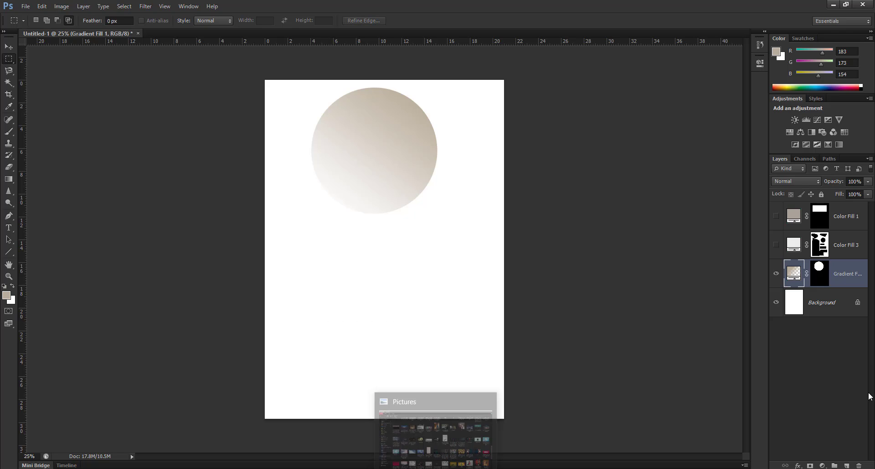
left_click(822, 465)
left_click(692, 308)
left_click_drag(305, 244, 437, 351)
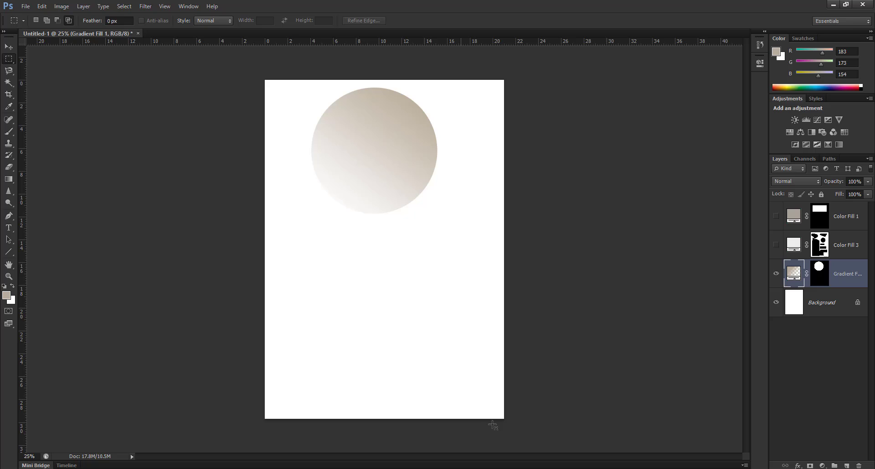
- Add a pattern fill layer to the rectangular selection using the dark grey, rock-like pattern
left_click(822, 466)
left_click(798, 274)
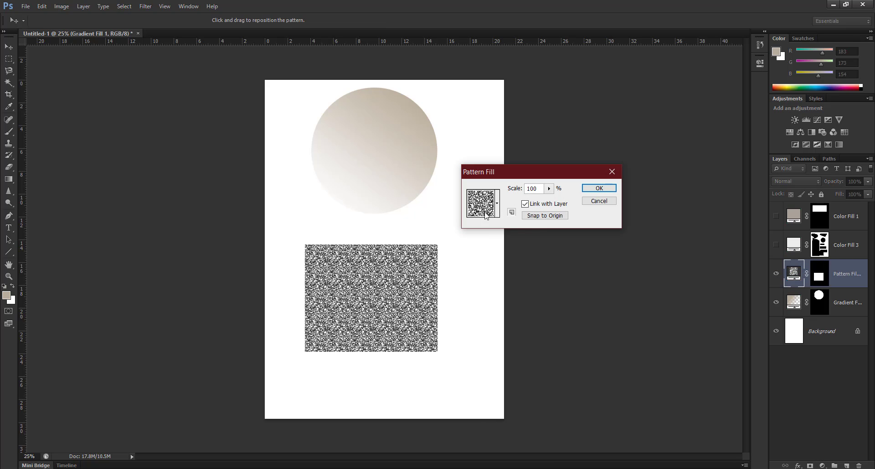
left_click(498, 206)
left_click(477, 231)
left_click(457, 243)
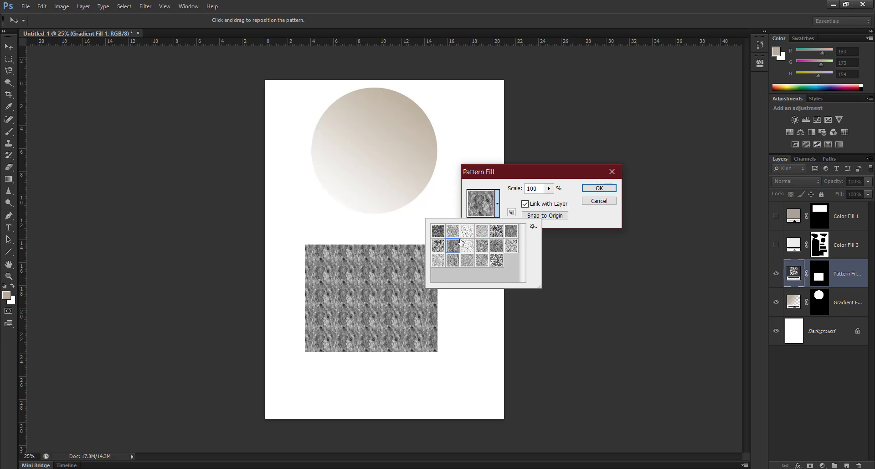
left_click(579, 196)
left_click(599, 188)
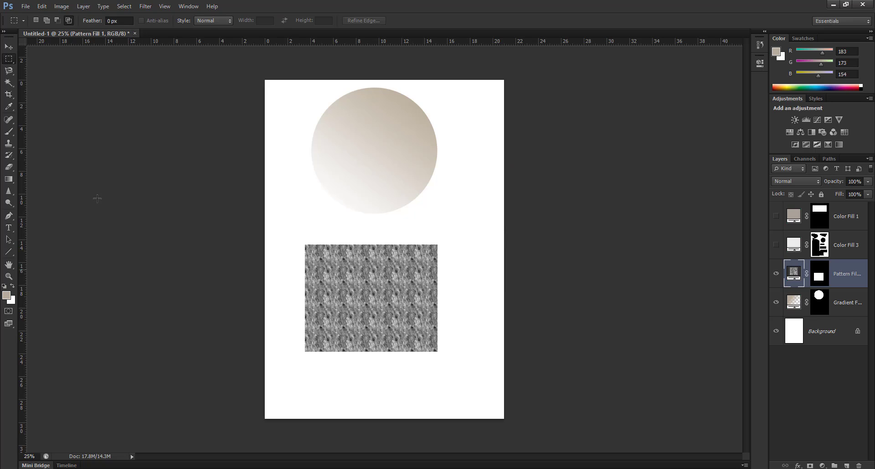
- Move the patterned rectangle with the Move tool to about 1 cm from the page's left edge, just below the circle
left_click(10, 47)
left_click_drag(428, 294, 442, 276)
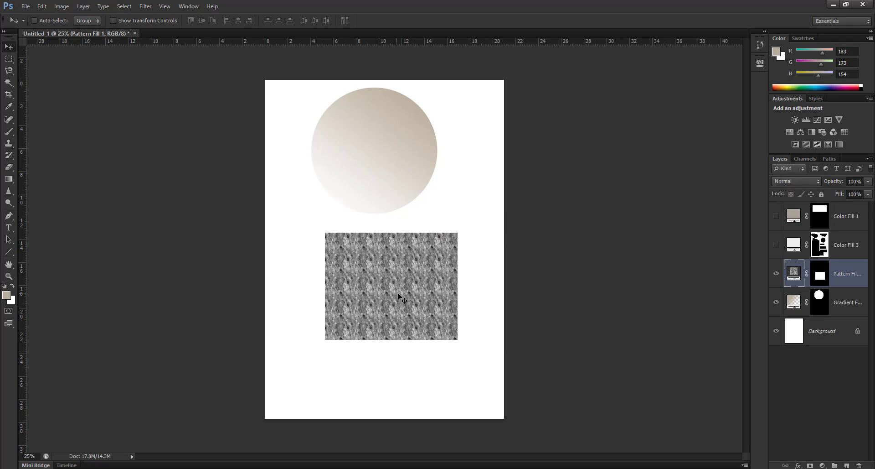
left_click_drag(399, 293, 356, 294)
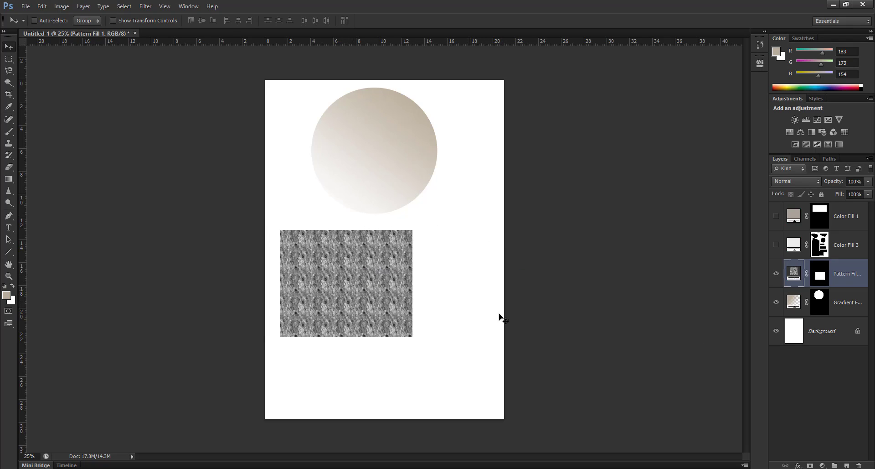
- Reopen the pattern fill layer's settings and try other patterns from the set, ending with the fine grey noise pattern
double_click(794, 274)
left_click(481, 212)
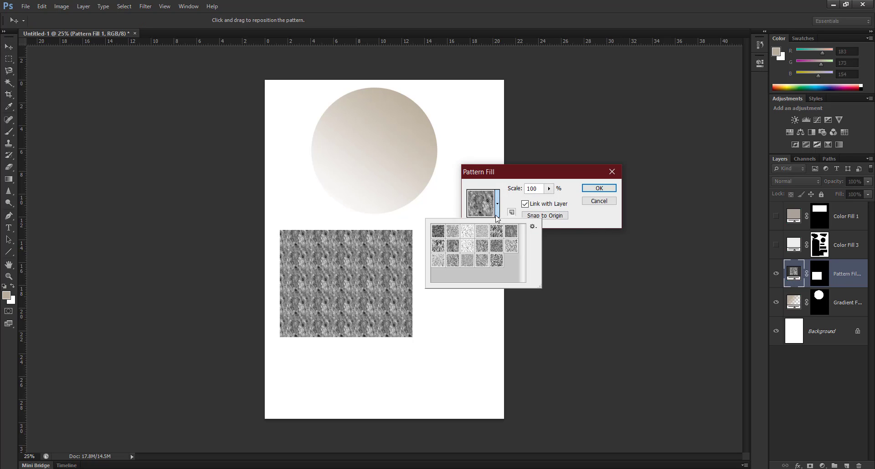
left_click(482, 231)
left_click(511, 231)
left_click(511, 245)
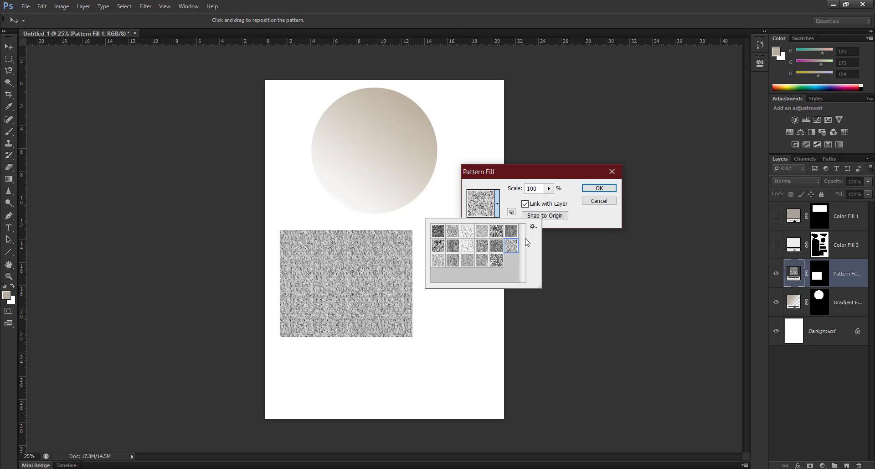
- Replace the pattern set with Patterns 2 and apply its first, light blue textured pattern to the rectangle
left_click(532, 227)
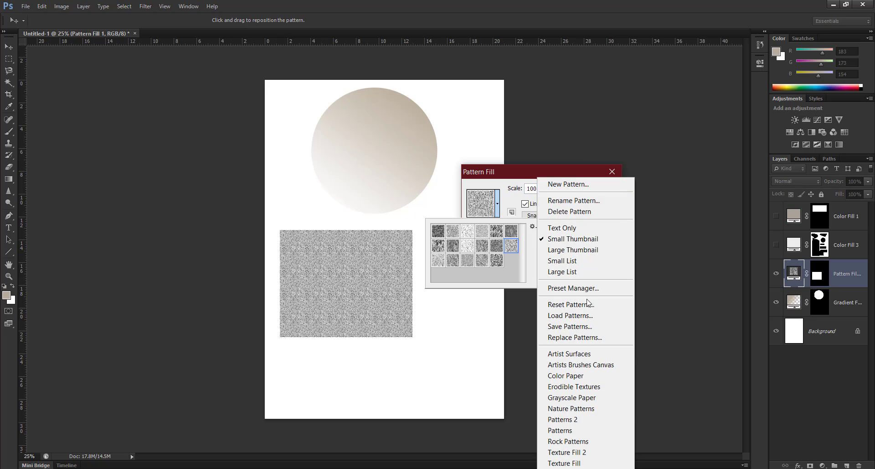
left_click(576, 414)
left_click(411, 185)
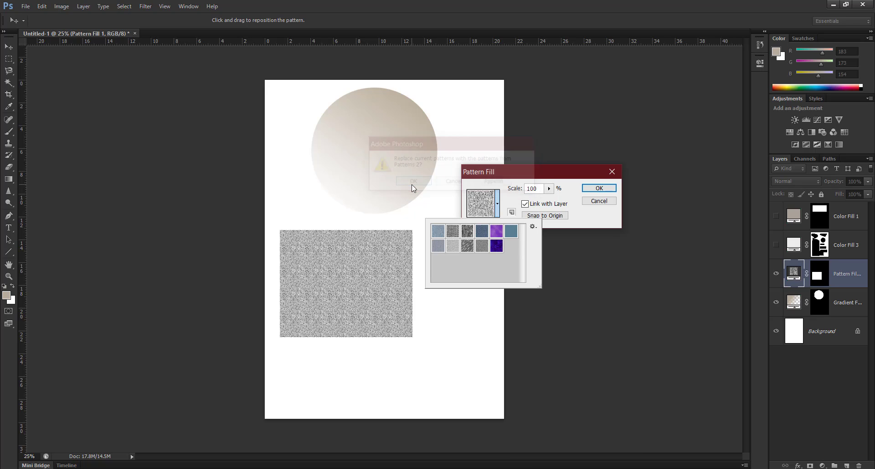
left_click(496, 233)
left_click(466, 242)
left_click(435, 229)
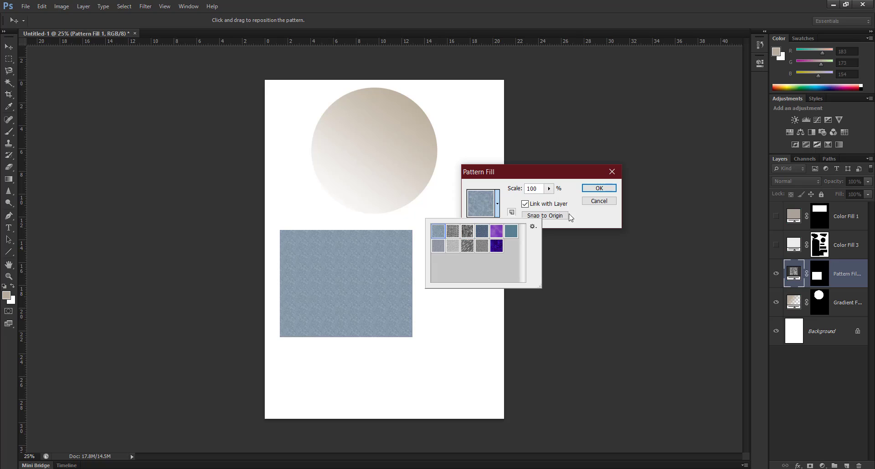
left_click(598, 187)
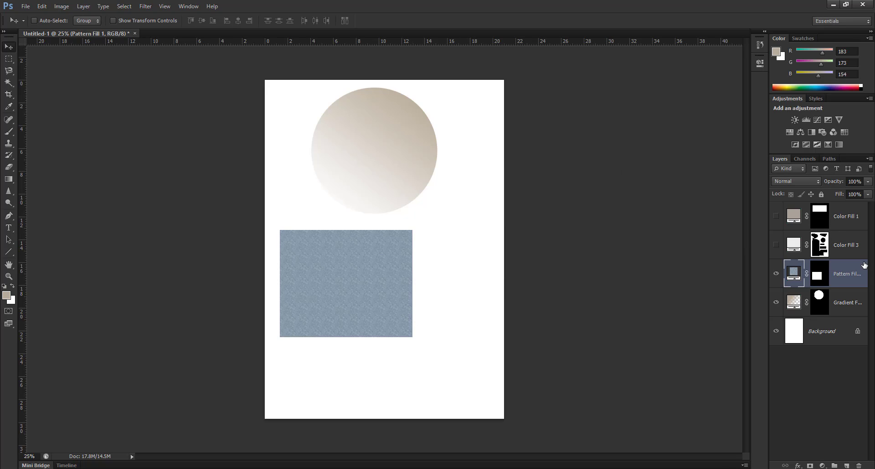
right_click(852, 273)
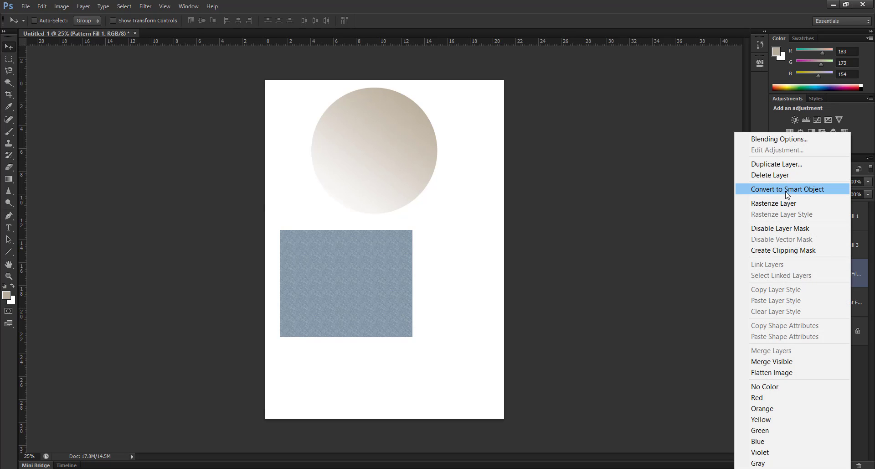
left_click(857, 259)
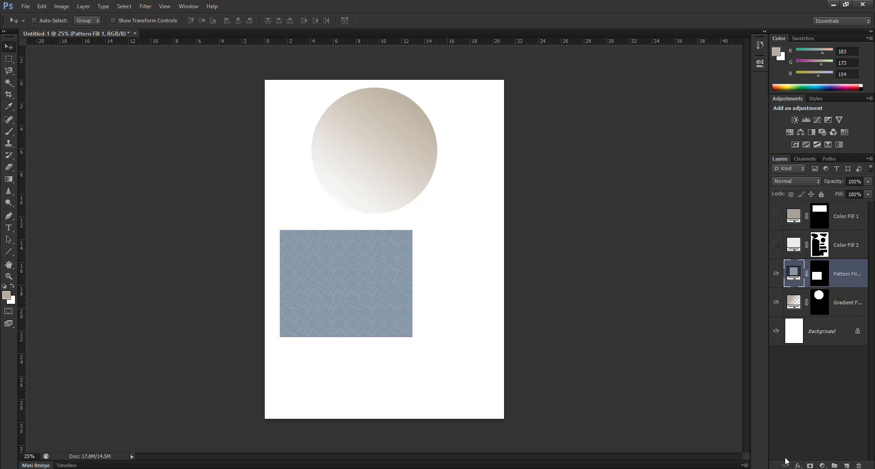
left_click(798, 465)
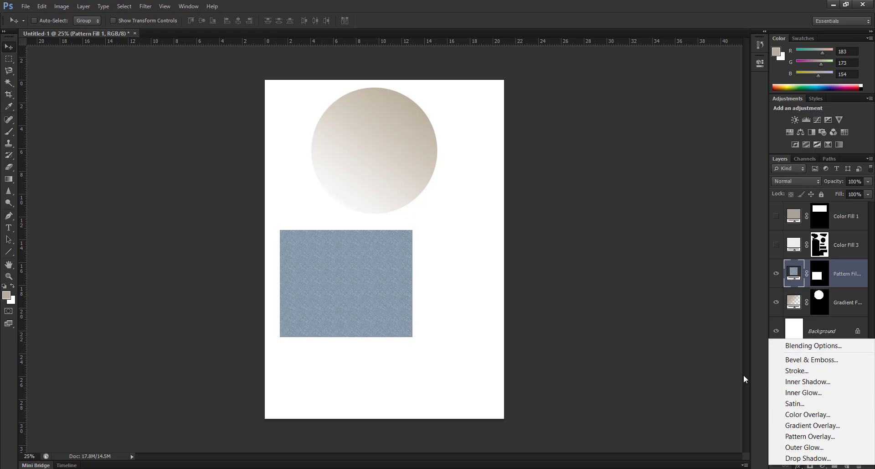
left_click(755, 328)
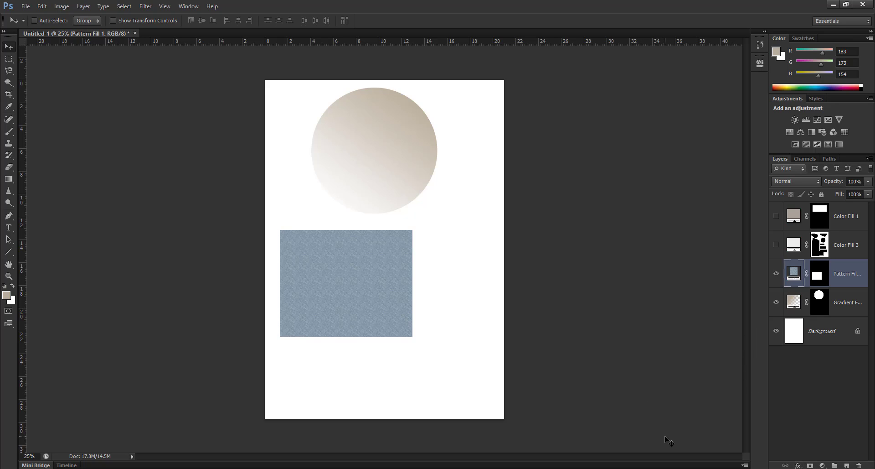
left_click(824, 464)
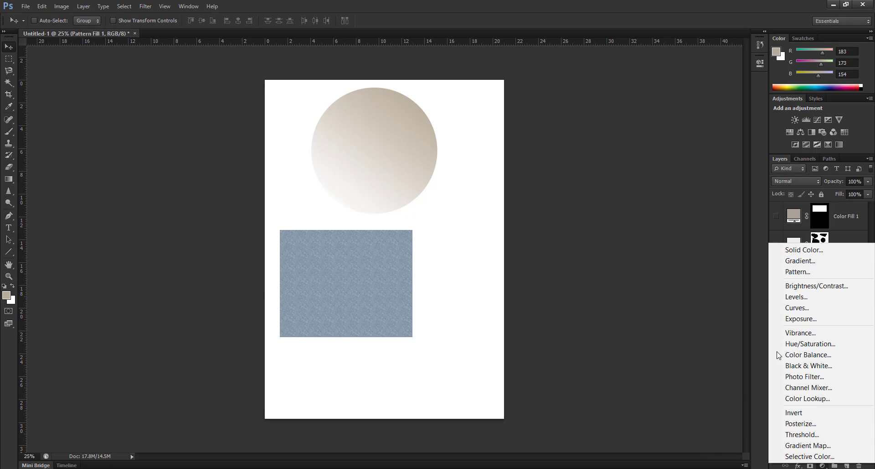
left_click(94, 108)
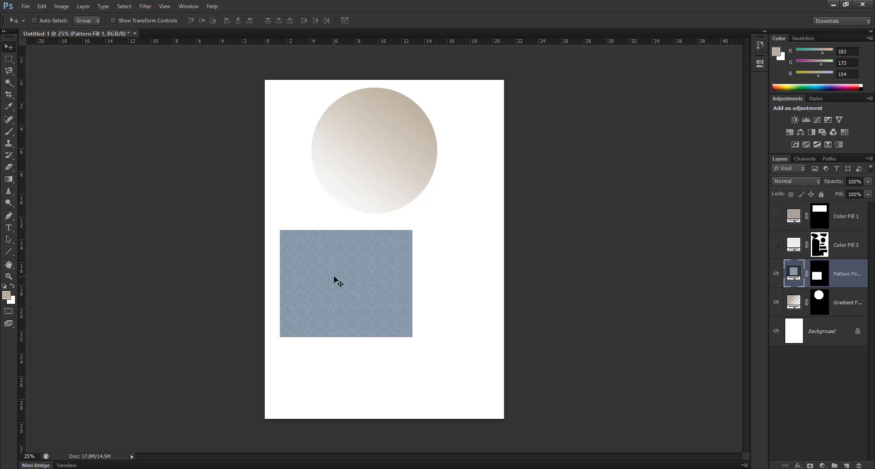
- Place the pattern fill layer below the gradient fill layer and move the blue rectangle up so it overlaps the circle
left_click_drag(332, 284, 358, 265)
left_click_drag(844, 279, 843, 310)
left_click_drag(339, 257, 320, 148)
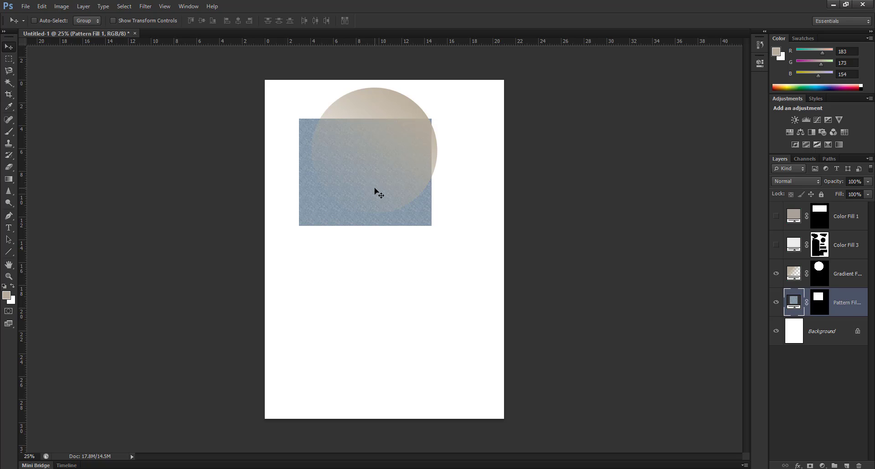
- Move the blue rectangle down clear of the circle and set its pattern fill layer's blending mode to Multiply
left_click_drag(377, 191, 388, 321)
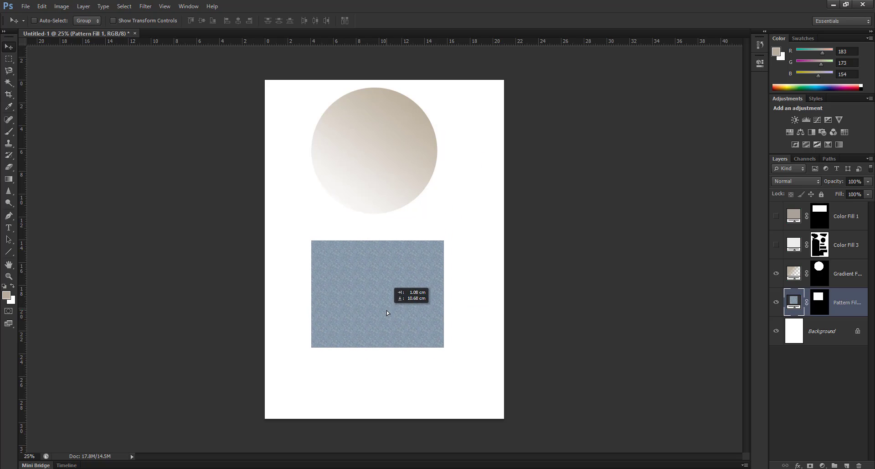
left_click(795, 181)
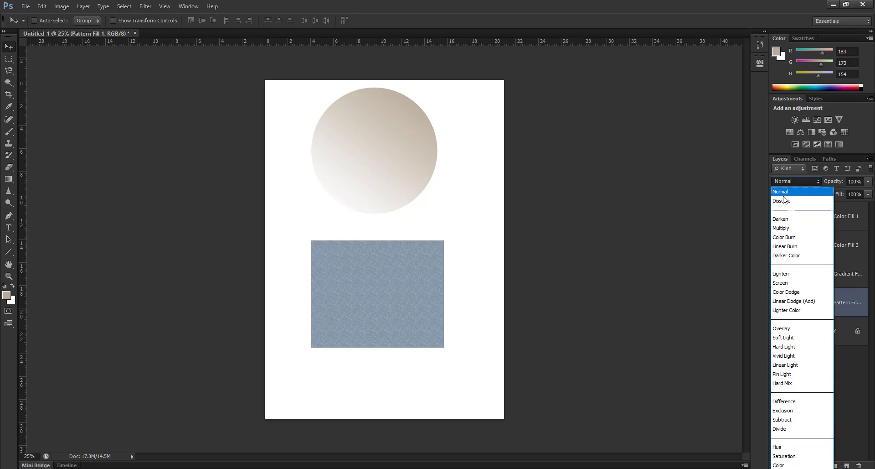
left_click(781, 227)
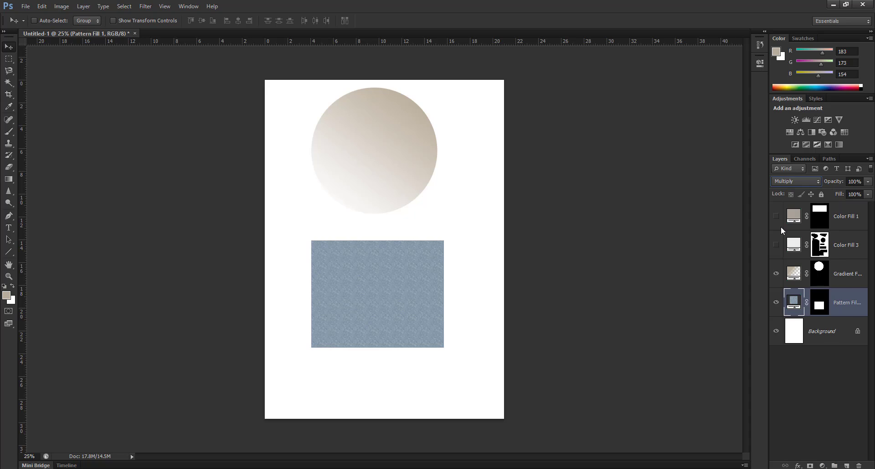
- Place the pattern fill layer above the gradient fill layer and move the blue rectangle to just below the circle
left_click_drag(392, 386, 398, 332)
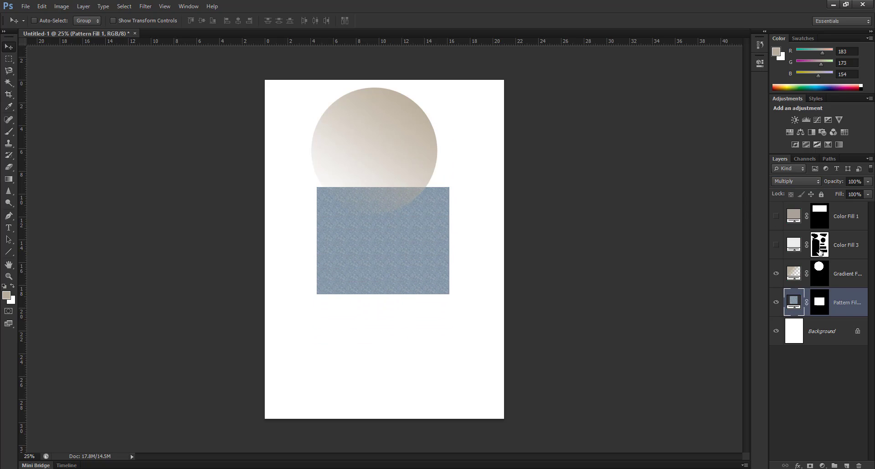
left_click_drag(842, 303, 839, 266)
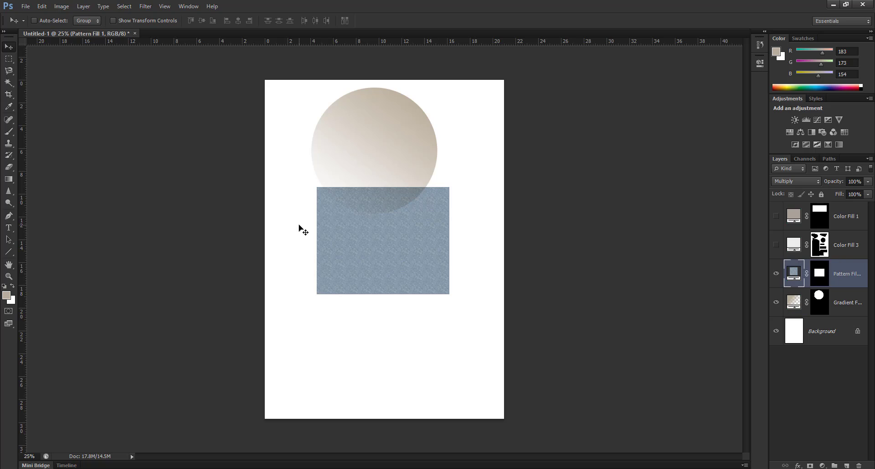
left_click_drag(401, 233, 399, 293)
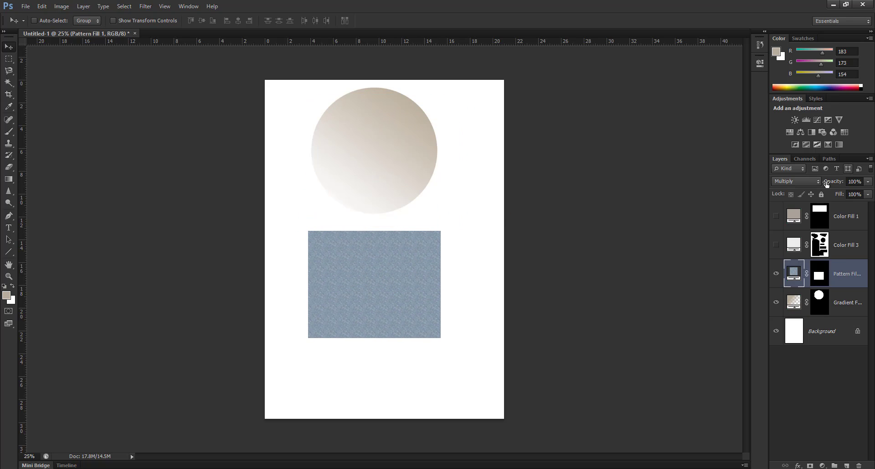
- Set the pattern fill layer's blending mode to Normal and try lower opacity values, ending at 100%
left_click(786, 182)
left_click(784, 191)
left_click(869, 181)
left_click(845, 192)
left_click_drag(814, 191, 842, 190)
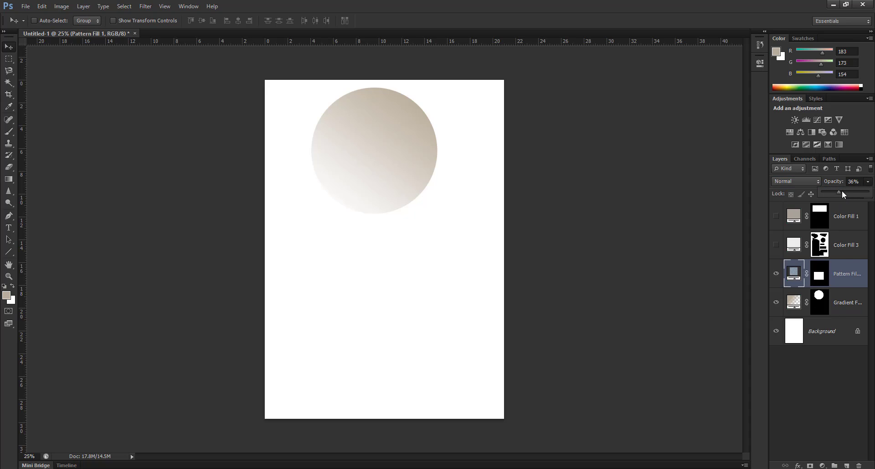
left_click(757, 188)
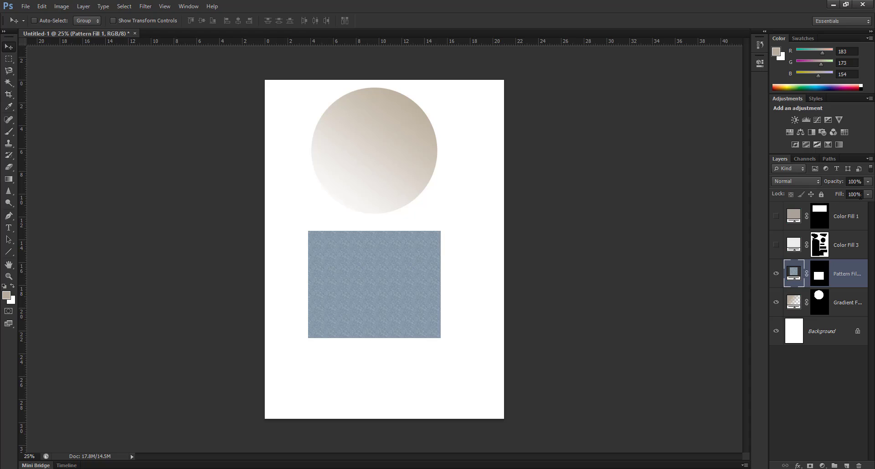
- Try lower fill values on the pattern fill layer, ending at 100%, and deselect the layer
left_click(869, 195)
left_click_drag(843, 206, 872, 208)
left_click(767, 243)
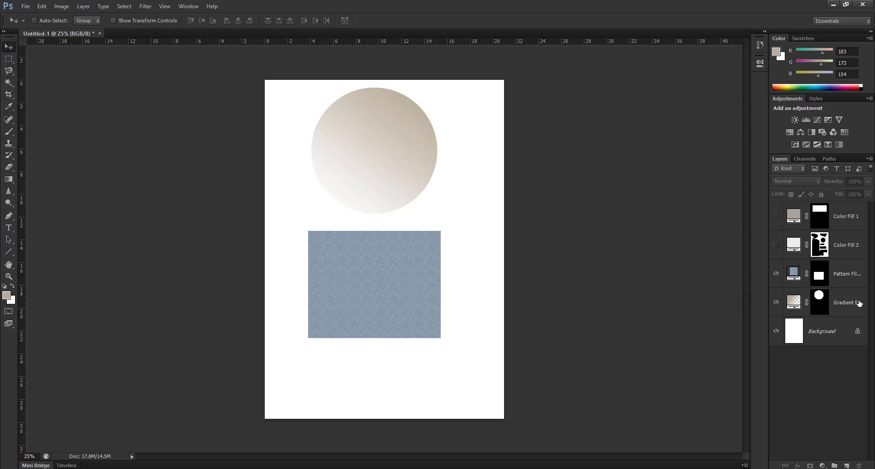
- Select the gradient fill layer and look through the available layer effects without applying one
left_click(822, 306)
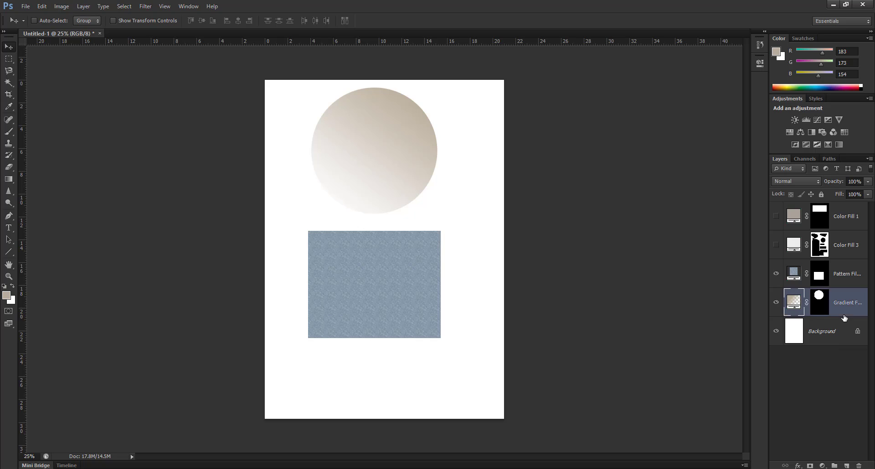
left_click(798, 465)
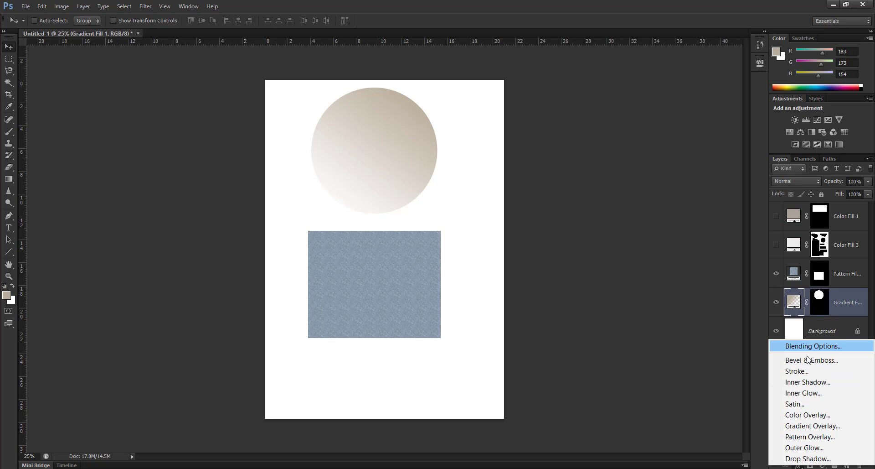
left_click(719, 328)
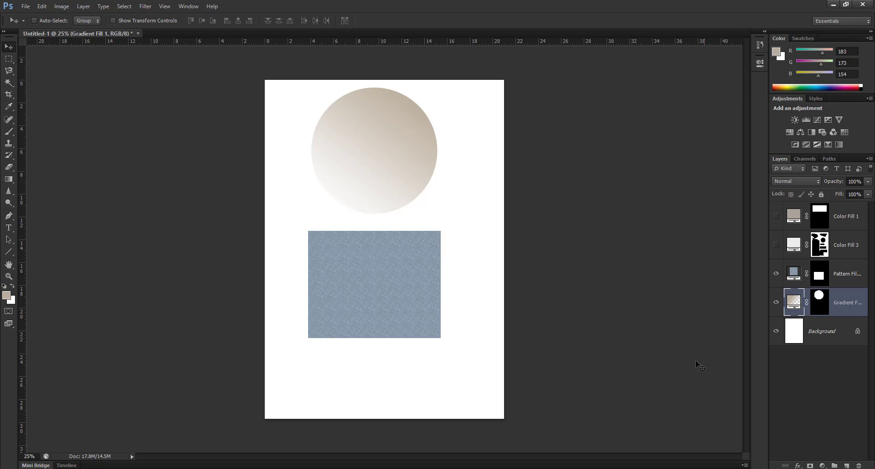
- Select the Color Fill 3 layer and look through the available fill and adjustment layer types without adding one
left_click(850, 216)
left_click(850, 254)
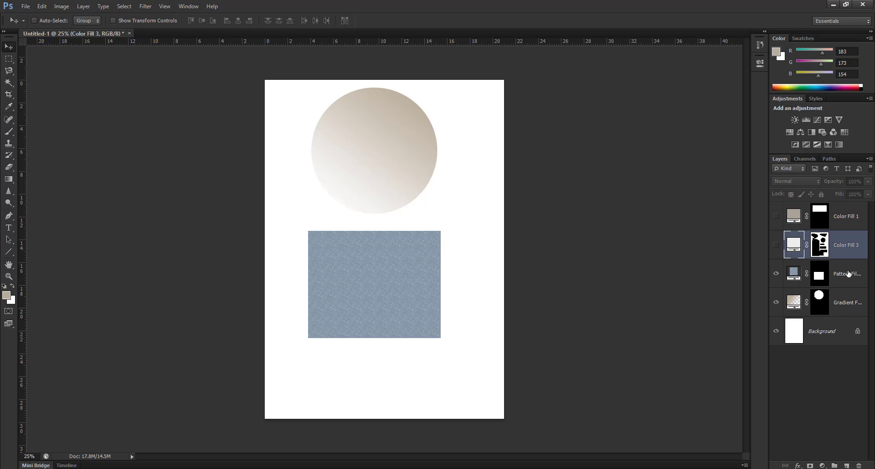
left_click(822, 465)
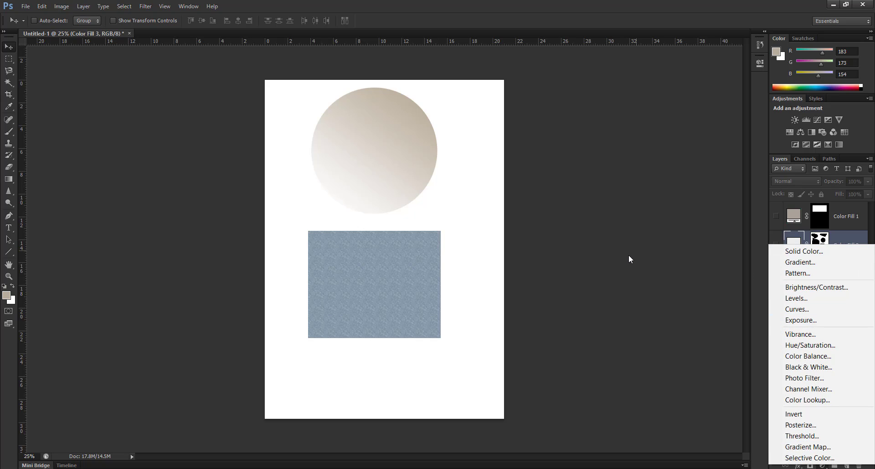
left_click(628, 290)
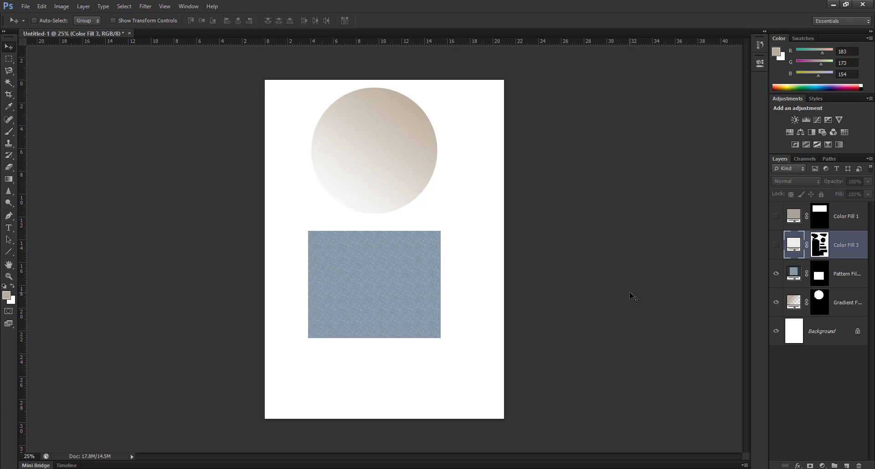